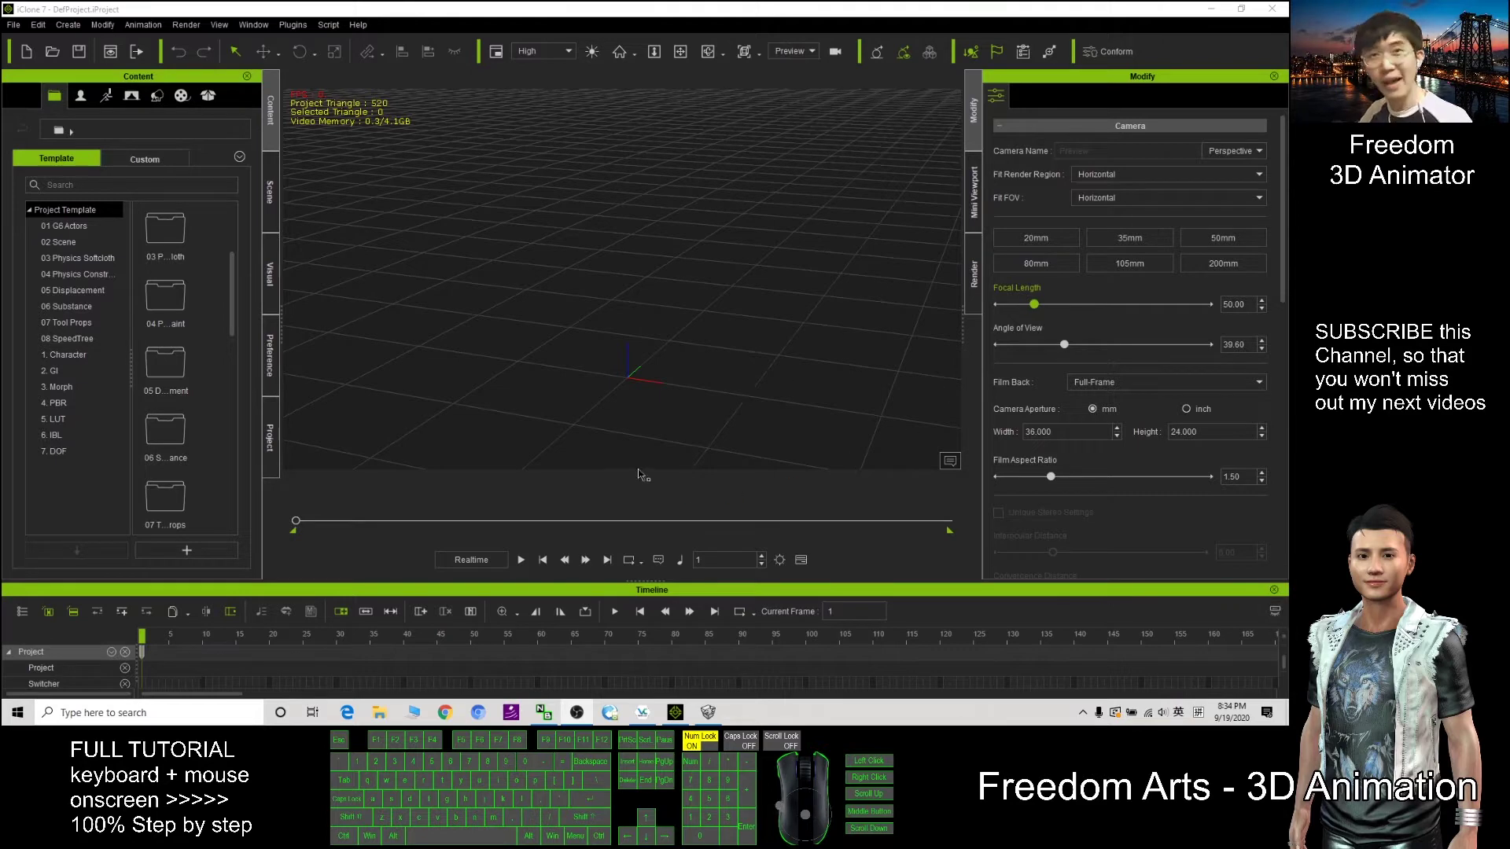
# Tilt the horizon in the Smile Game Builder map view, then return to iClone
pyautogui.click(708, 711)
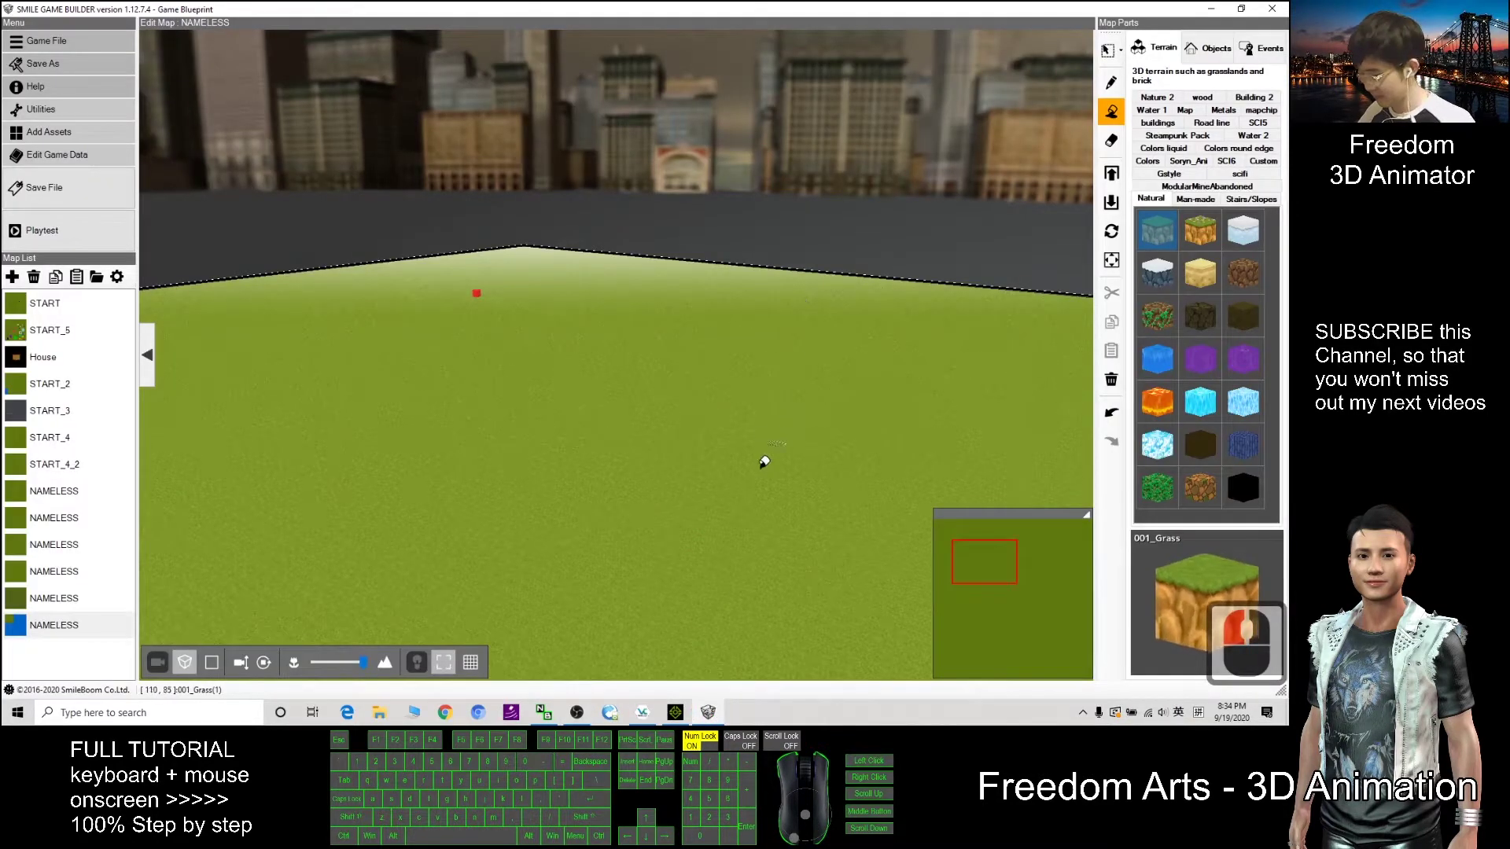
pyautogui.keyDown('alt'); pyautogui.moveTo(761, 458); pyautogui.dragTo(1221, 12, button='right'); pyautogui.keyUp('alt')
pyautogui.click(1215, 9)
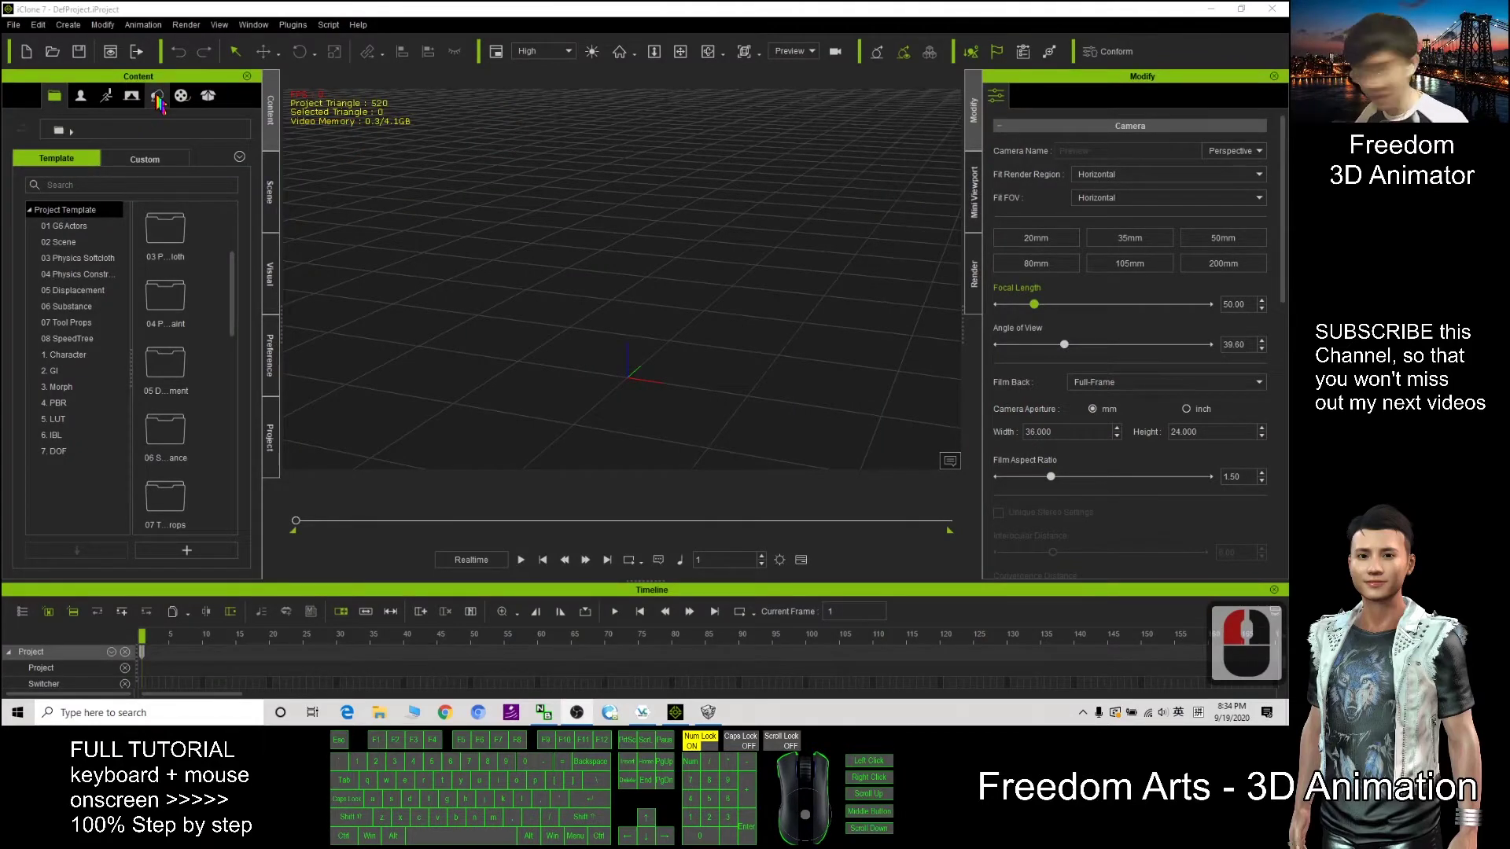
# Apply the Clear Day 01 sky from the Set > Sky presets and tilt up to view it
pyautogui.click(158, 99)
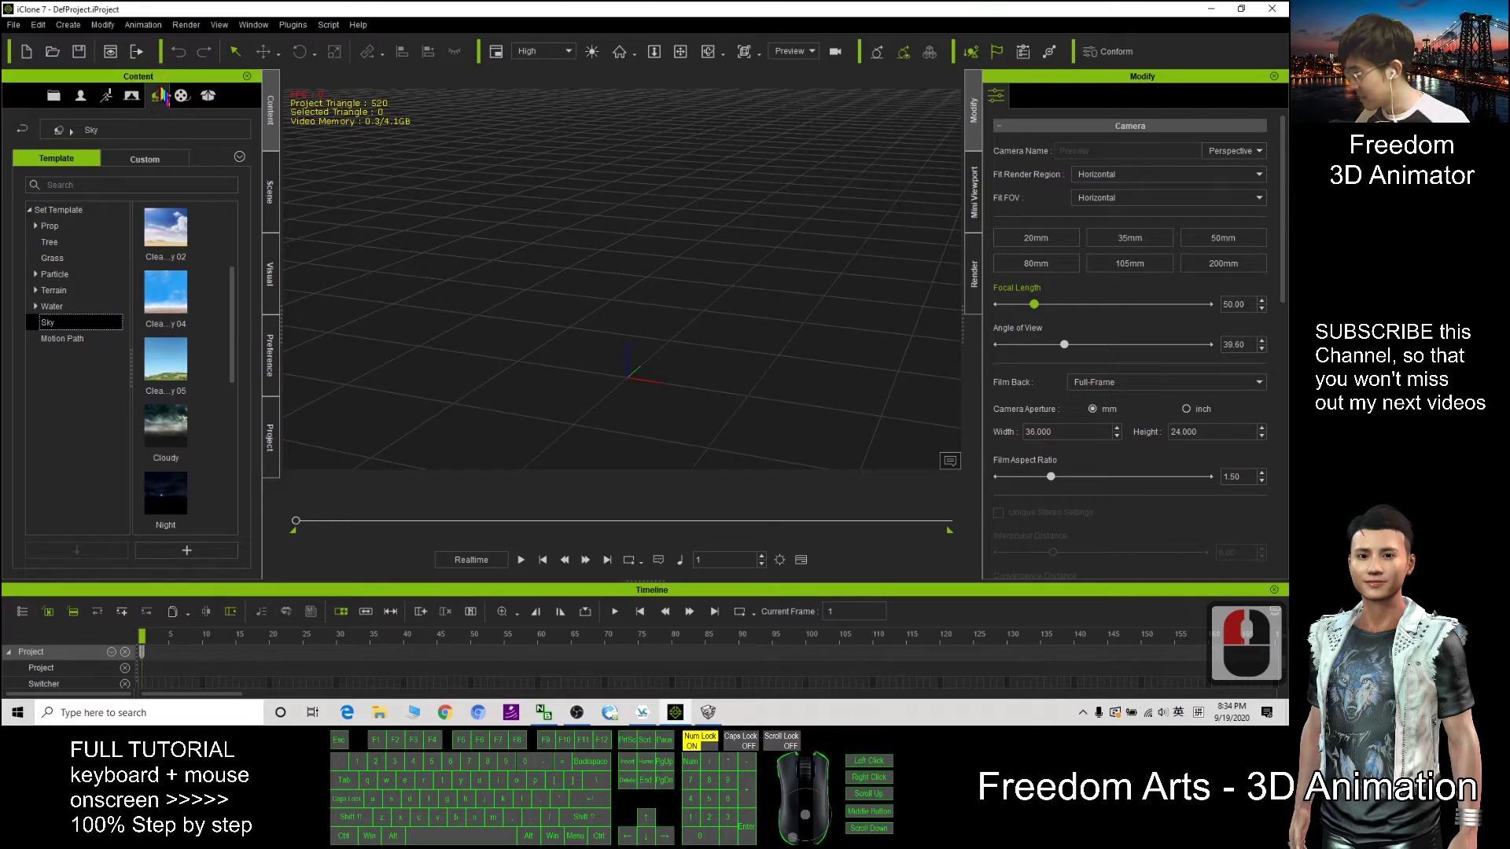
pyautogui.doubleClick(49, 324)
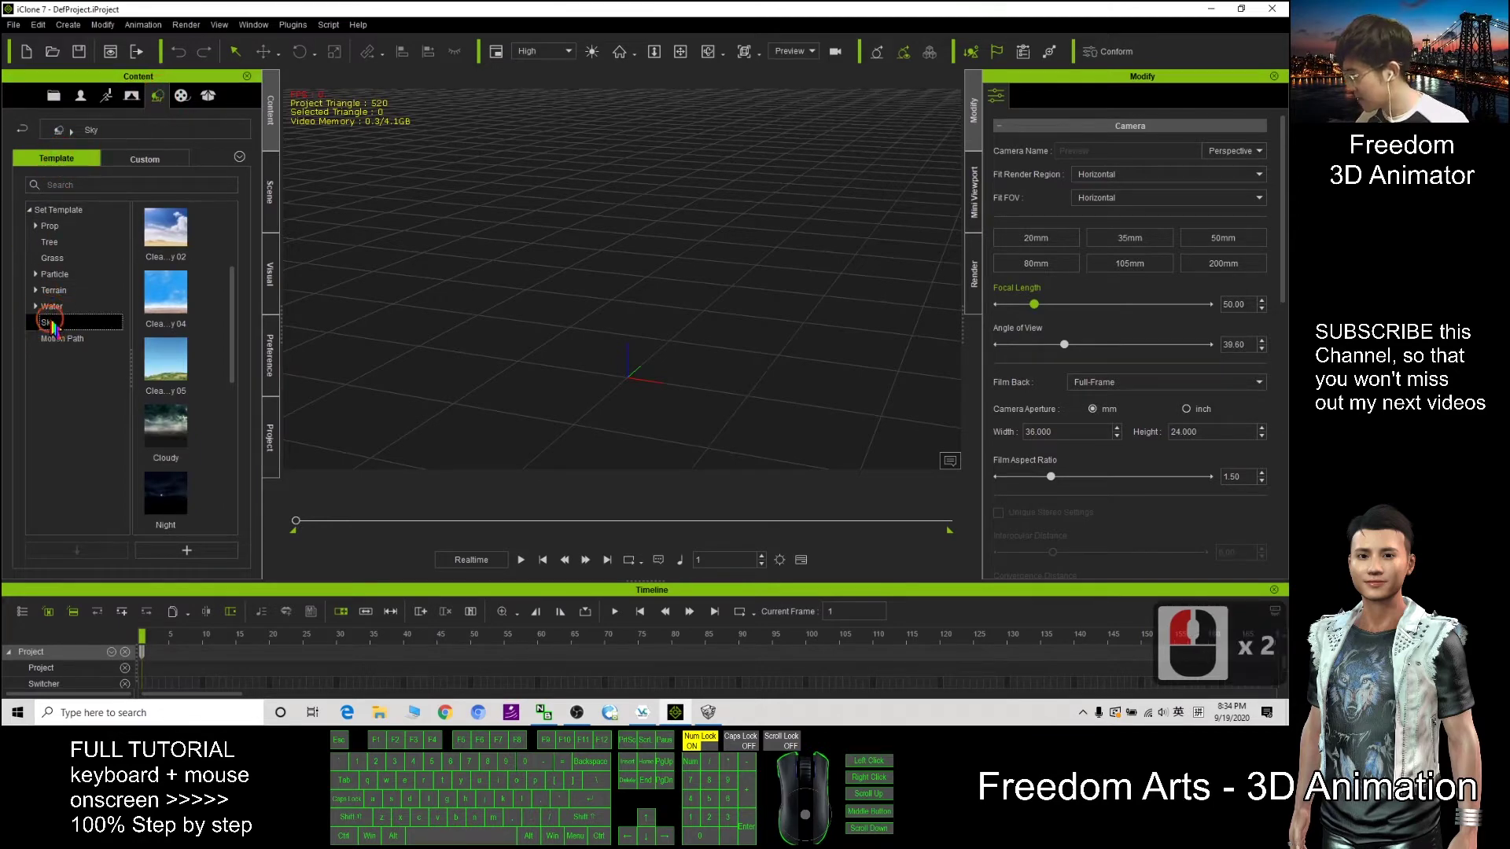
pyautogui.moveTo(226, 319); pyautogui.dragTo(249, 217)
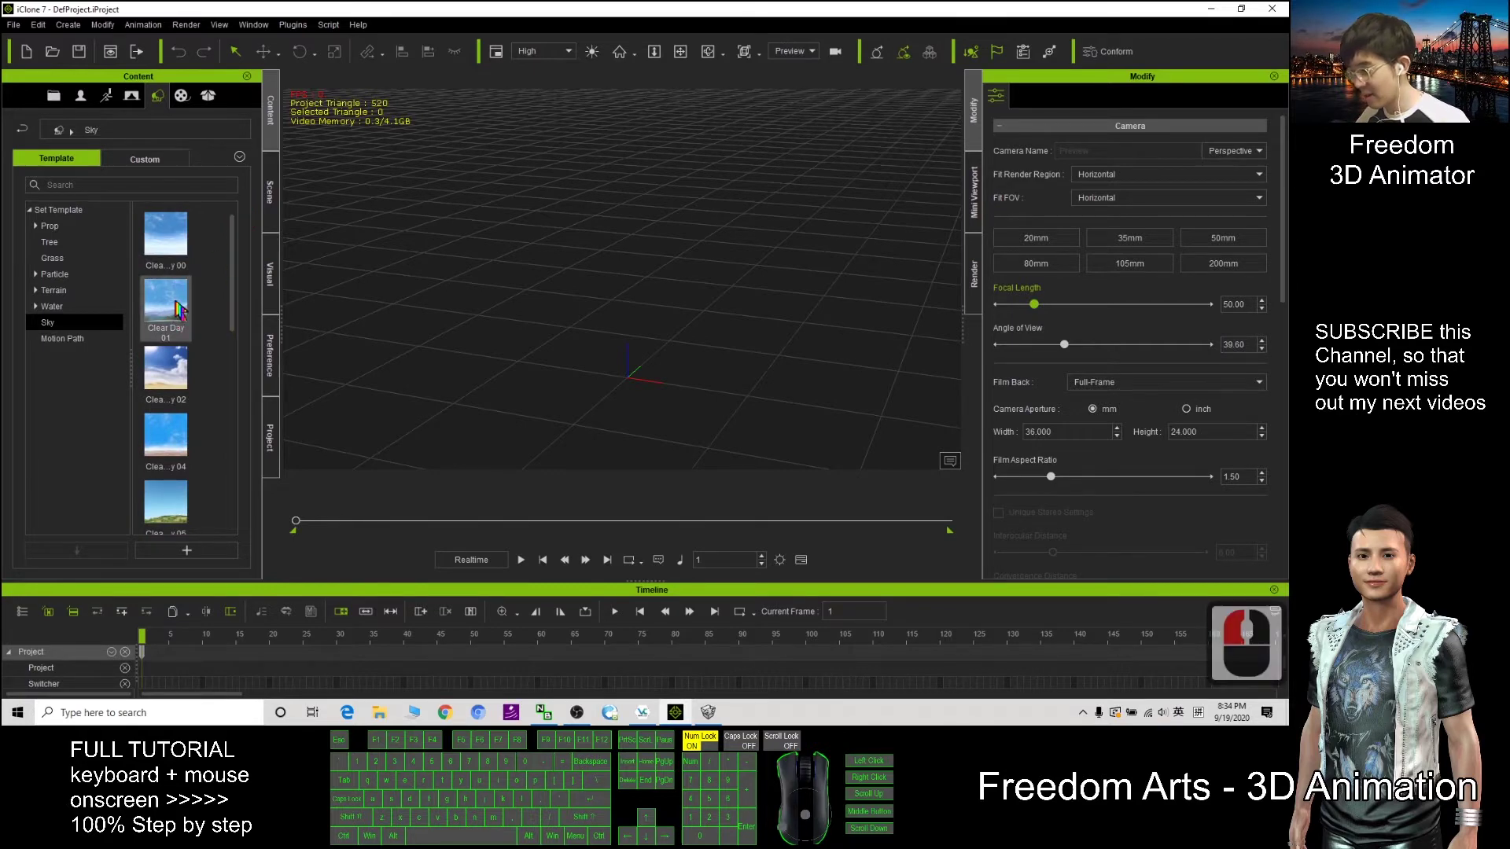
pyautogui.moveTo(171, 313); pyautogui.dragTo(629, 385)
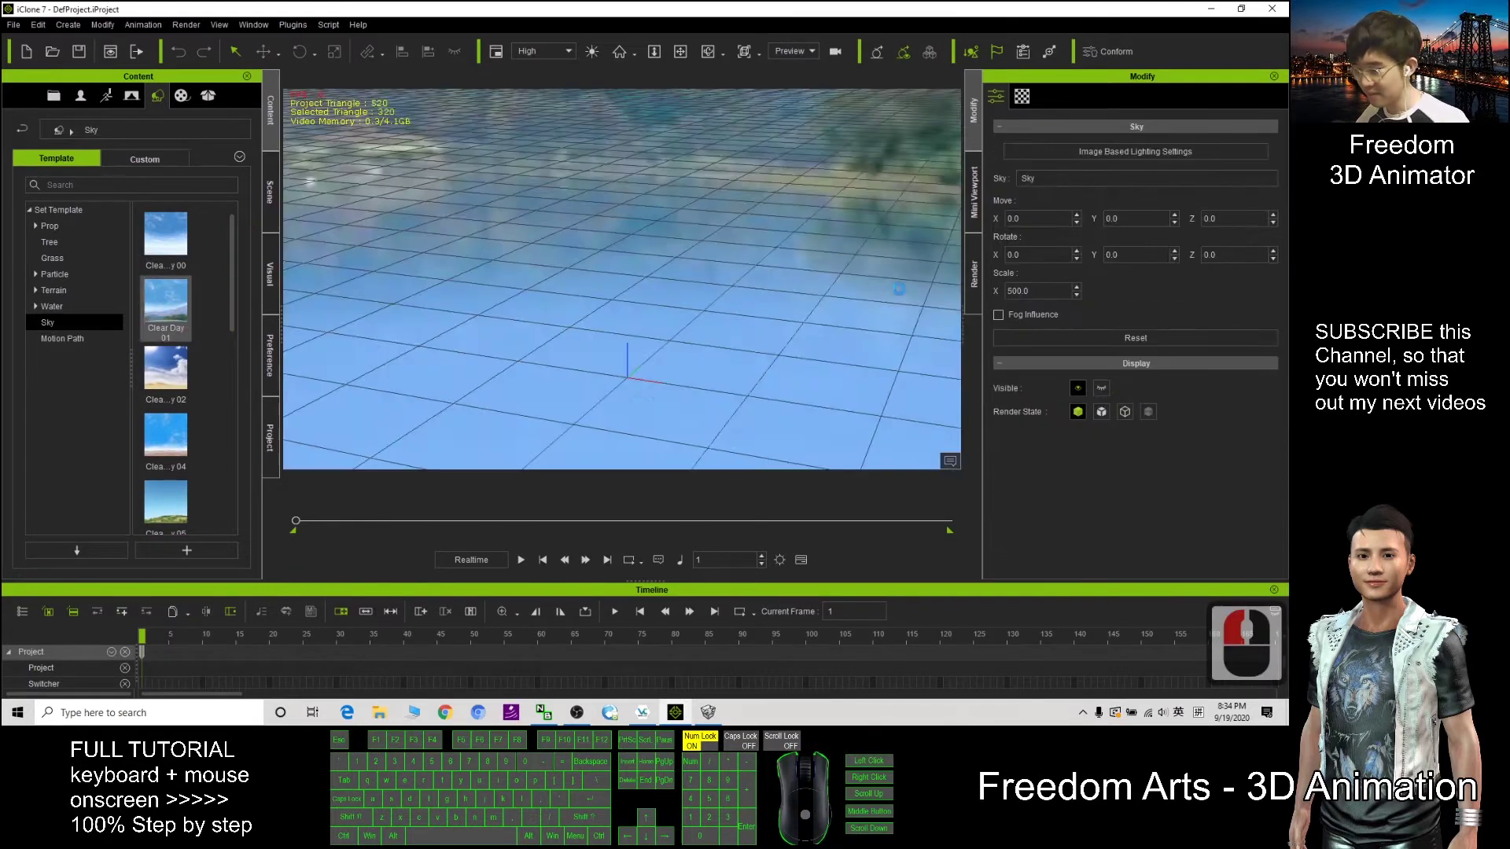
pyautogui.moveTo(711, 328); pyautogui.dragTo(267, 330)
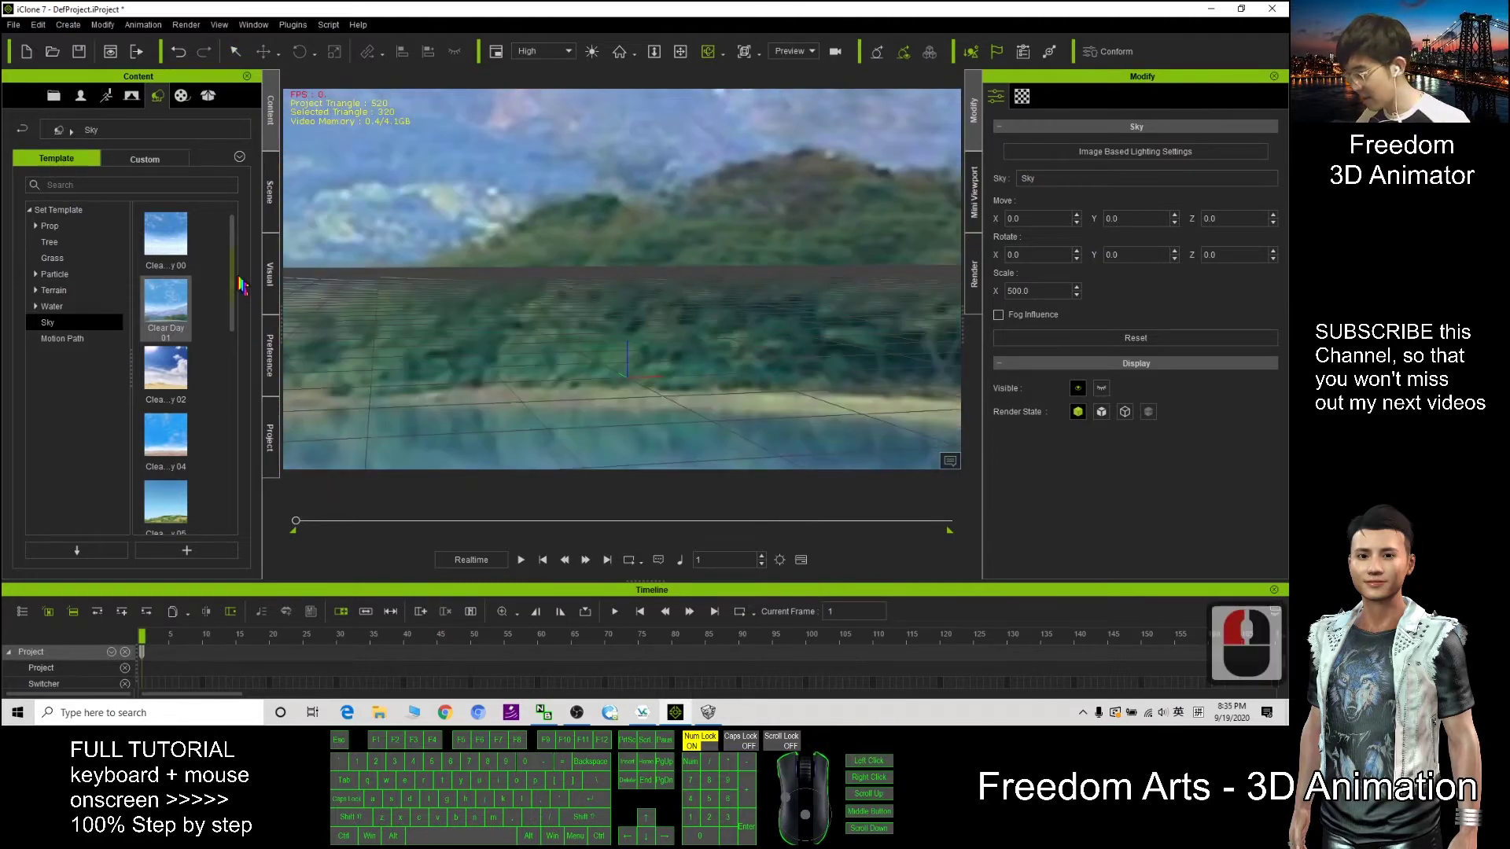
# Replace it with the Clear Day 02 sky and orbit around the sand-dune horizon
pyautogui.moveTo(232, 283)
pyautogui.mouseDown()
pyautogui.moveTo(236, 398)
pyautogui.moveTo(236, 295)
pyautogui.mouseUp()
pyautogui.moveTo(166, 346); pyautogui.dragTo(668, 364)
pyautogui.click(713, 349)
pyautogui.moveTo(737, 297); pyautogui.dragTo(635, 275)
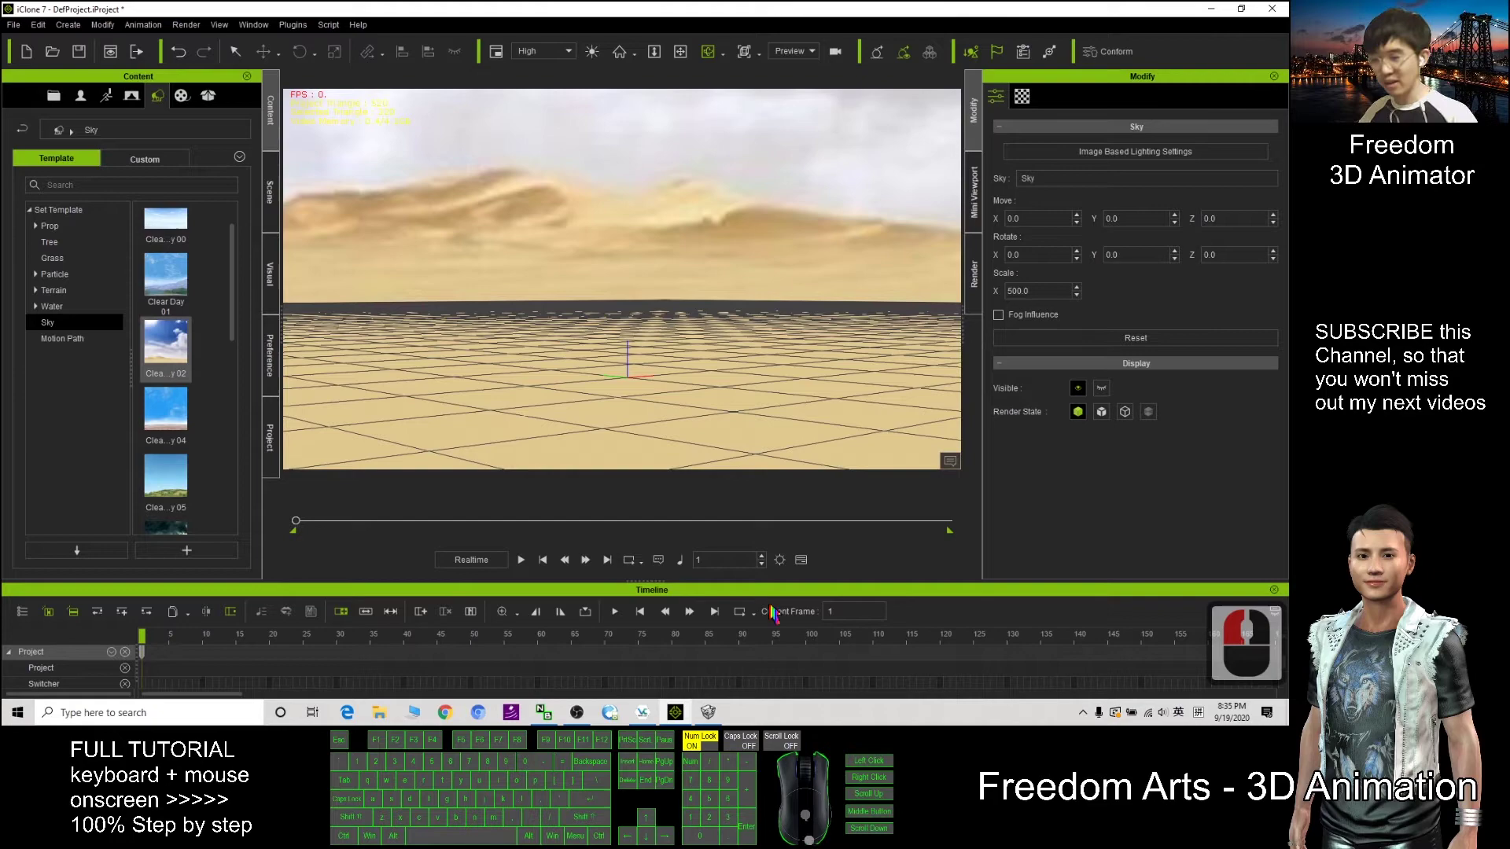
pyautogui.click(708, 712)
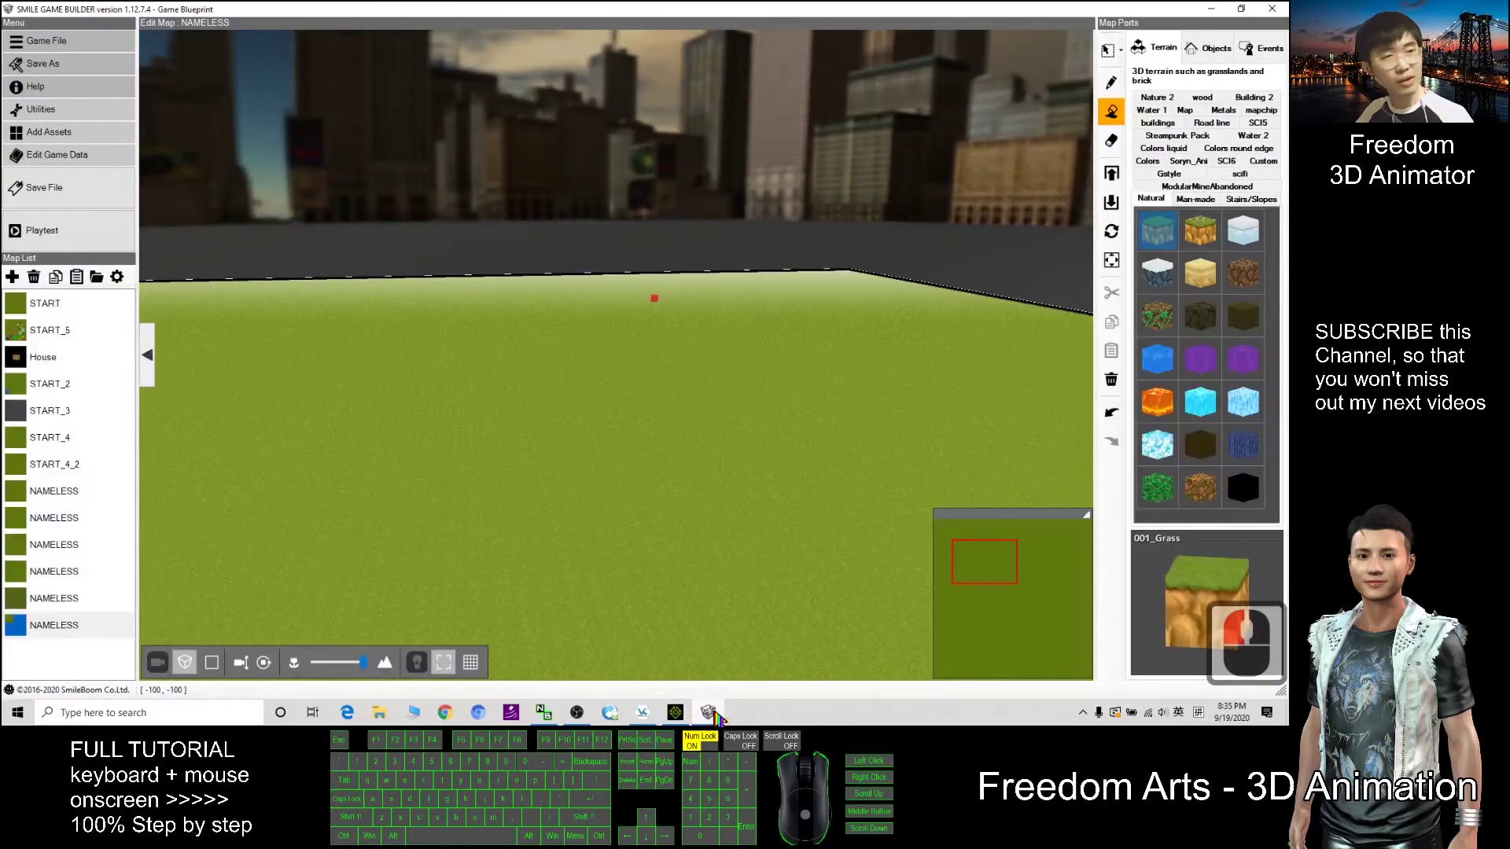
pyautogui.click(678, 712)
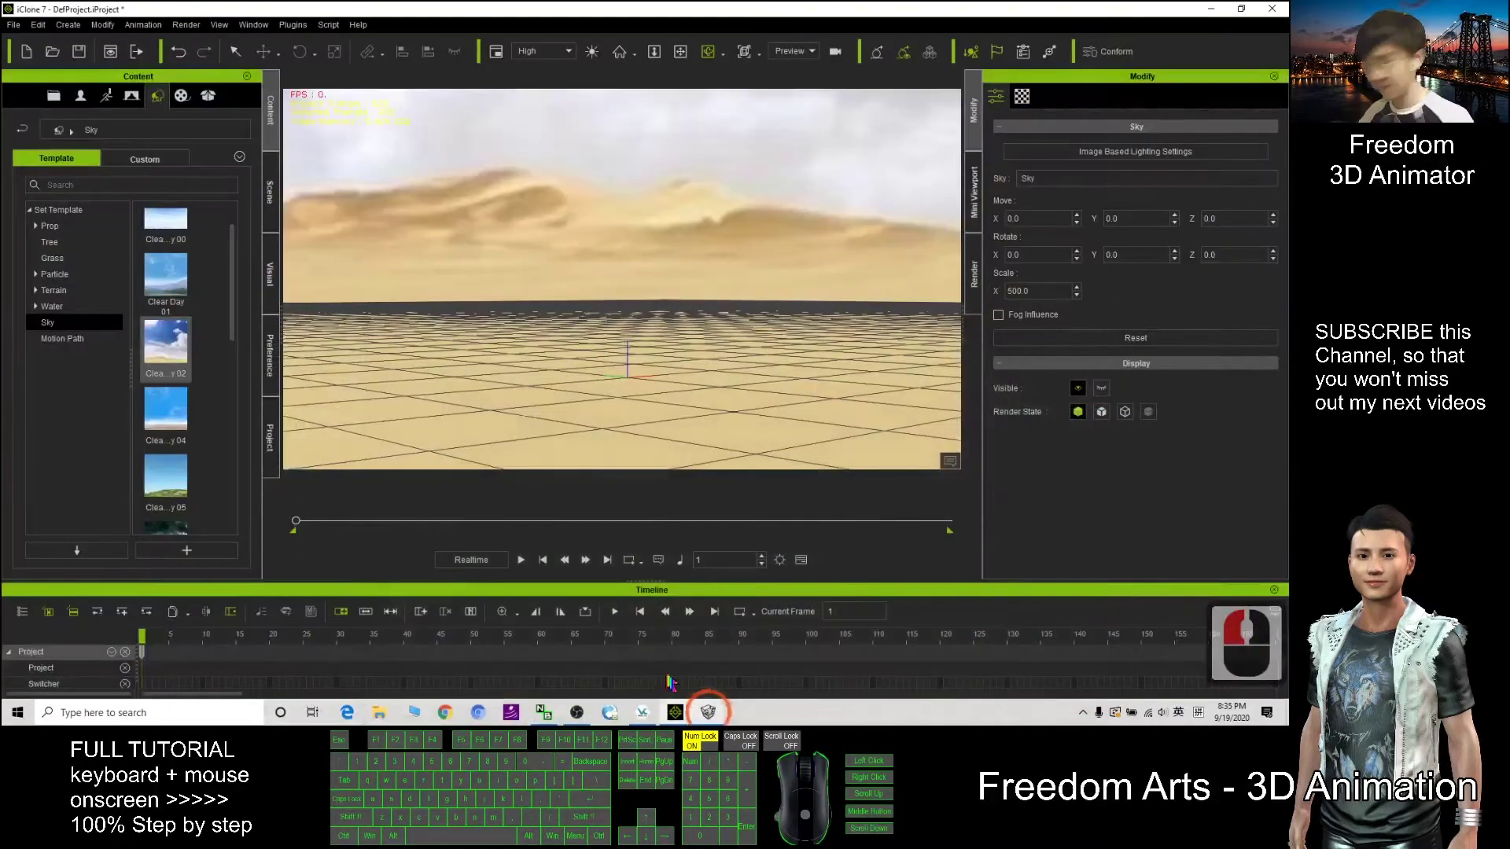
# Select the Sky in the scene tree and show its texture settings
pyautogui.click(276, 199)
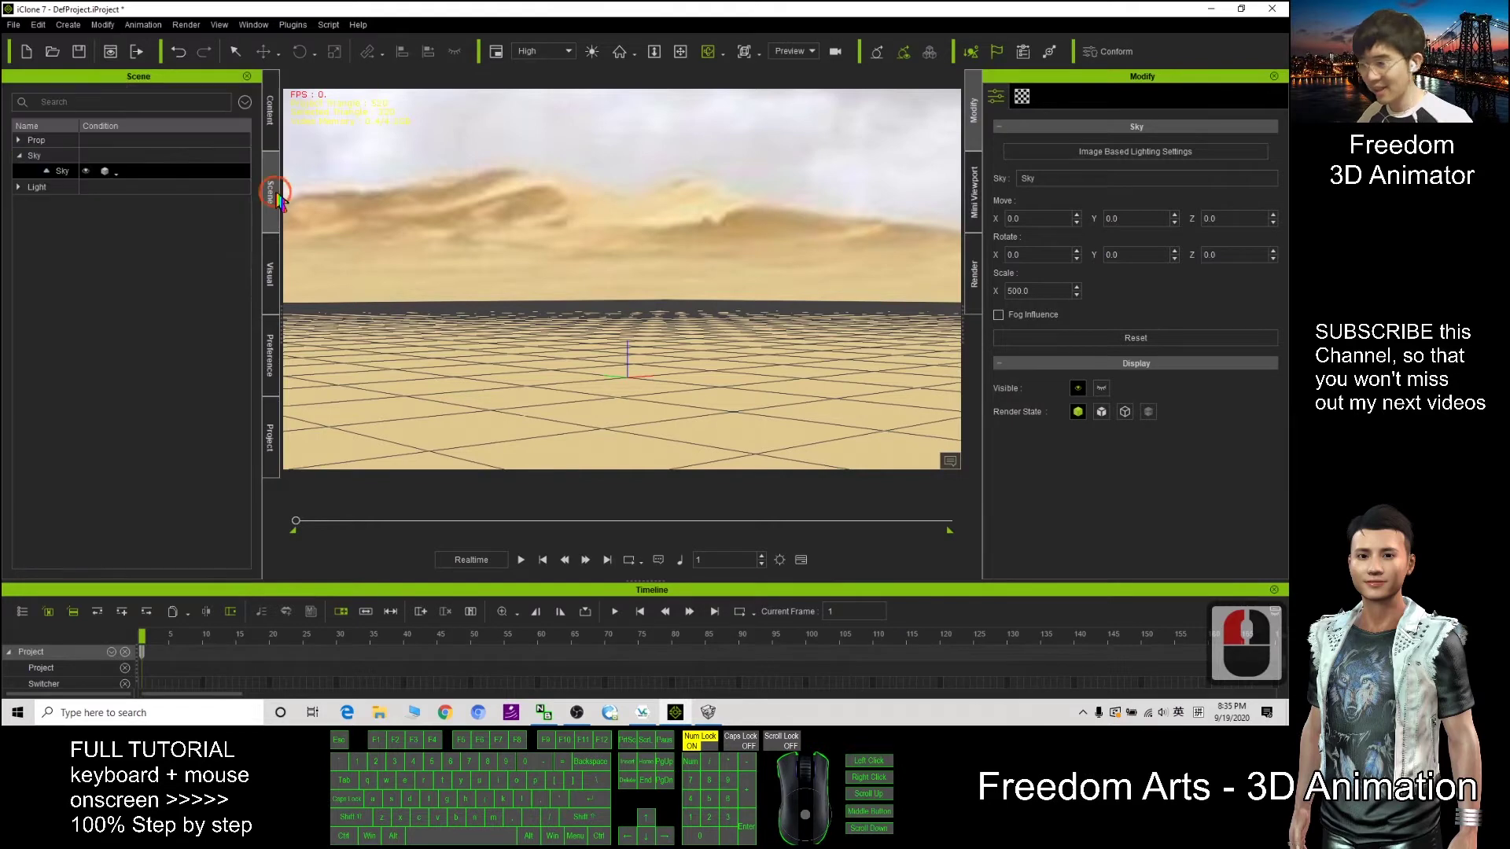
pyautogui.click(58, 170)
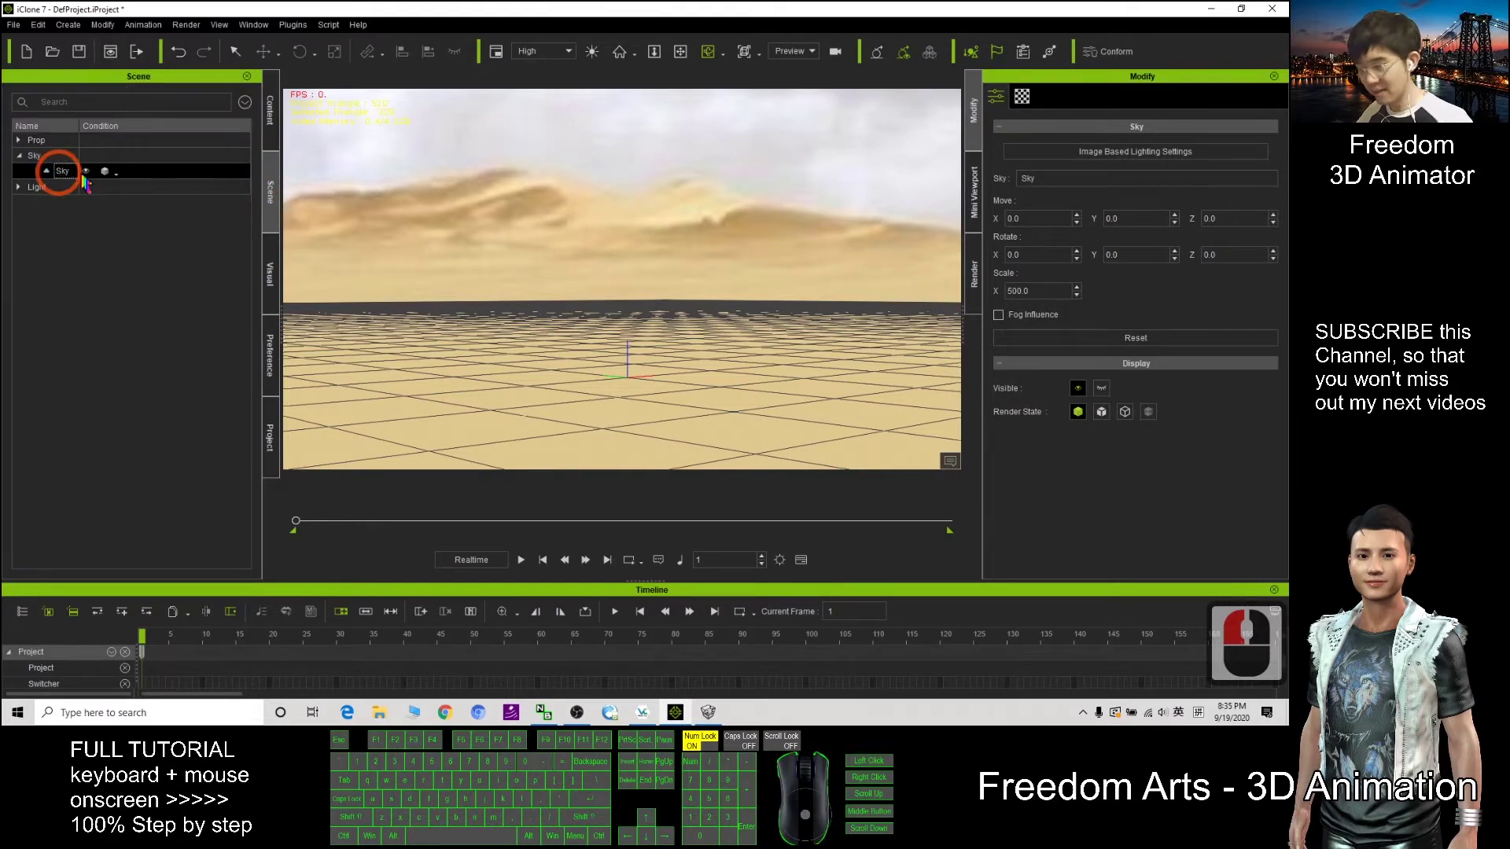
pyautogui.click(999, 161)
pyautogui.click(1021, 96)
pyautogui.click(1057, 181)
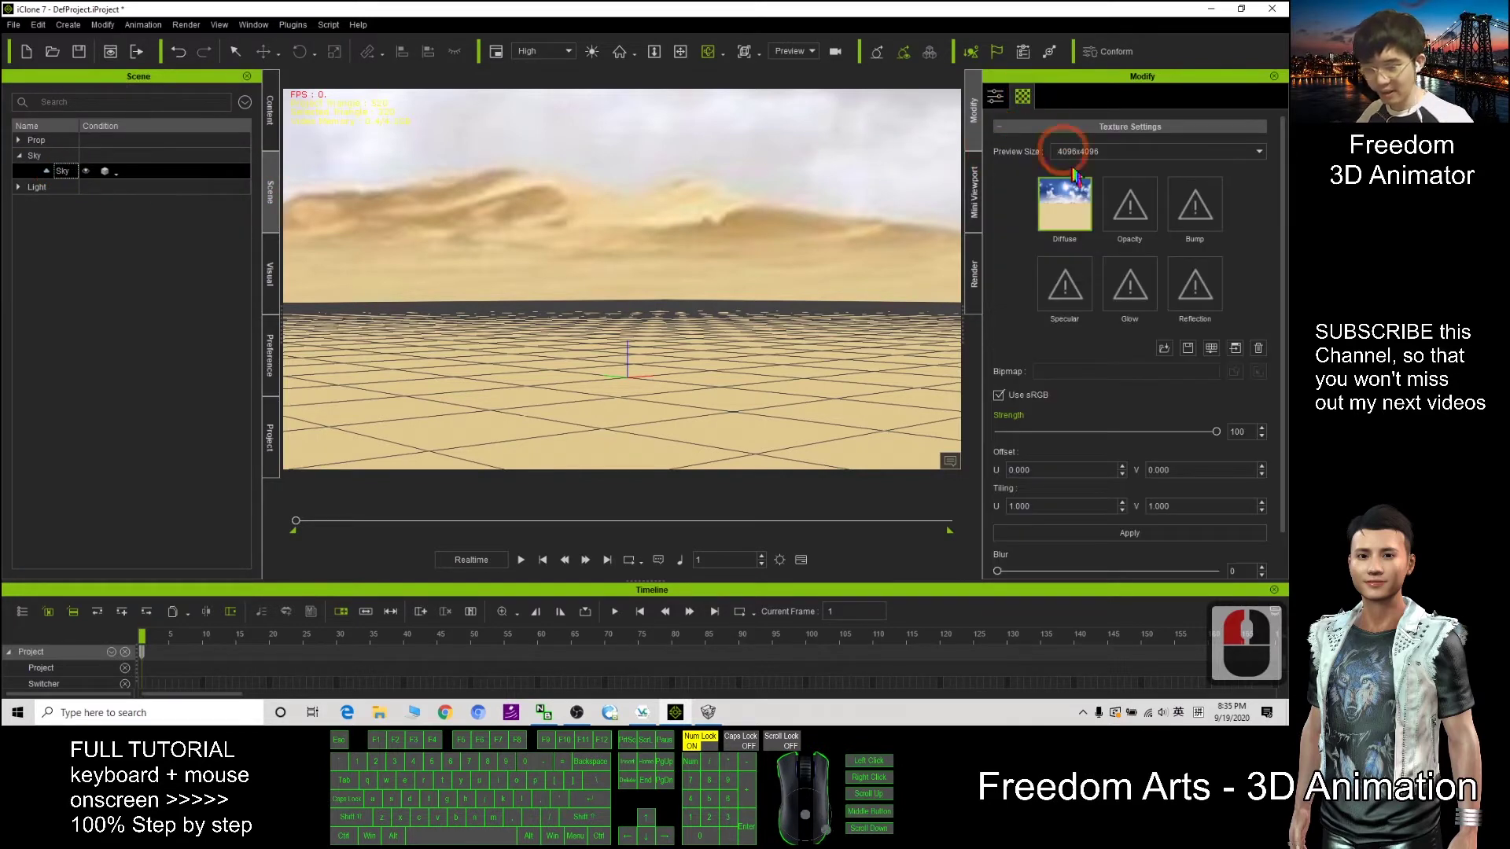
# Start exporting the sky's Diffuse texture image to a file
pyautogui.moveTo(832, 9); pyautogui.dragTo(833, 40)
pyautogui.rightClick(1071, 237)
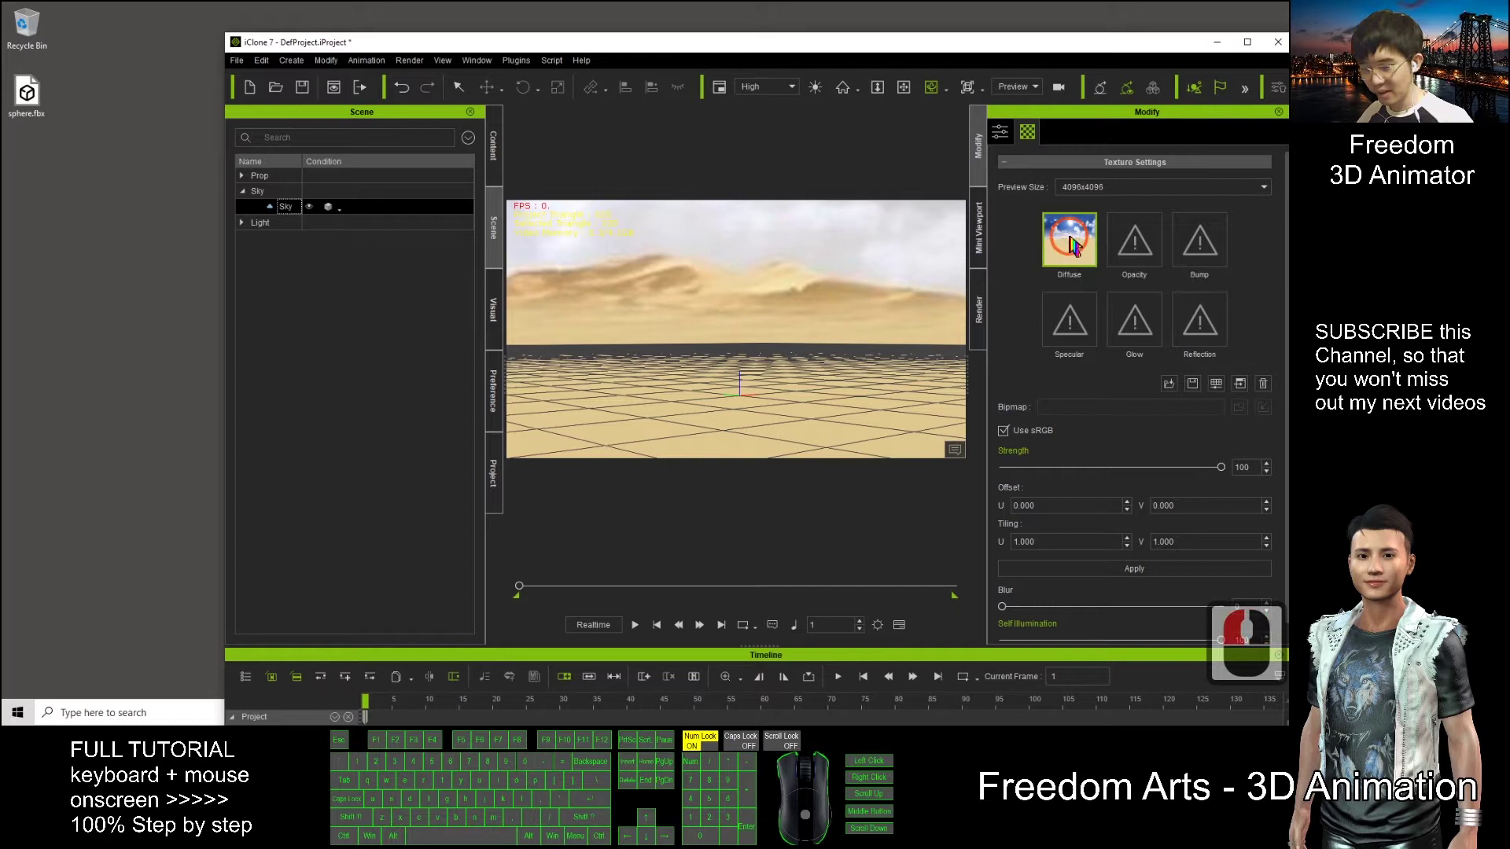
pyautogui.click(1192, 384)
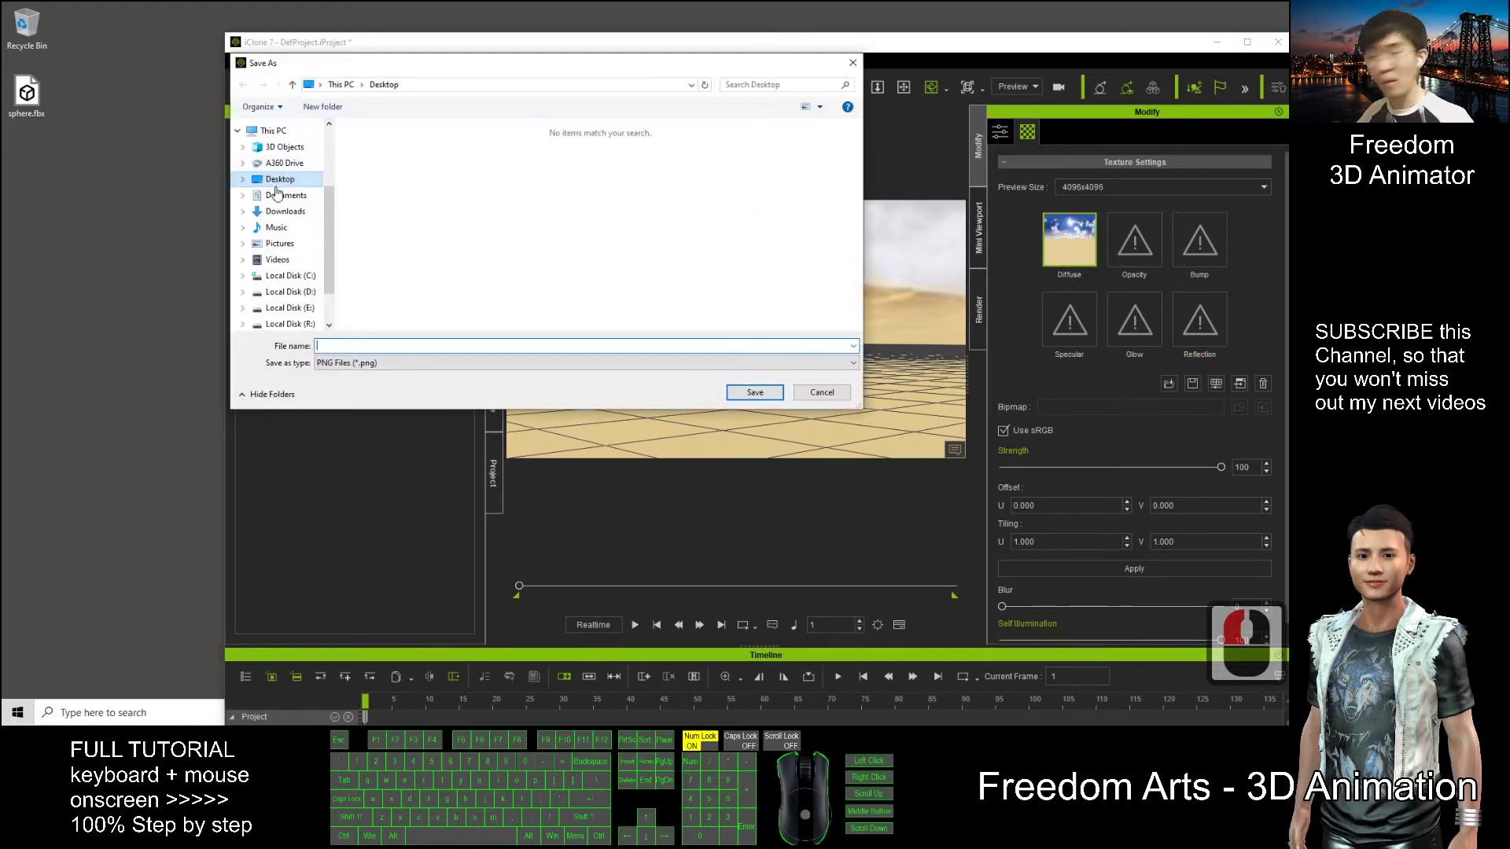
# Save the exported texture as 'demo desert sky 01' PNG on the Desktop
pyautogui.click(394, 345)
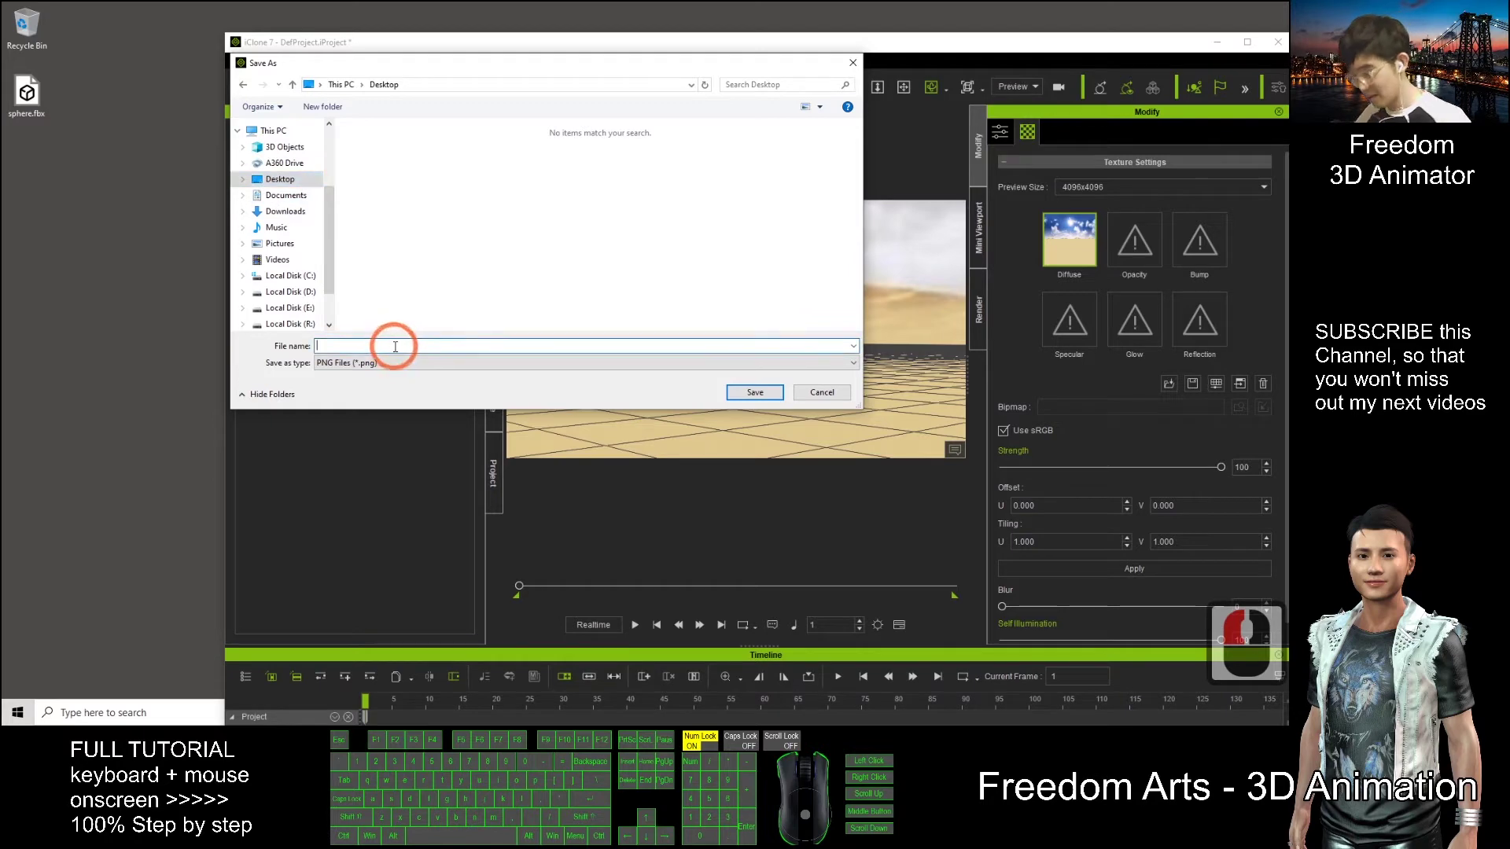
pyautogui.write('d')
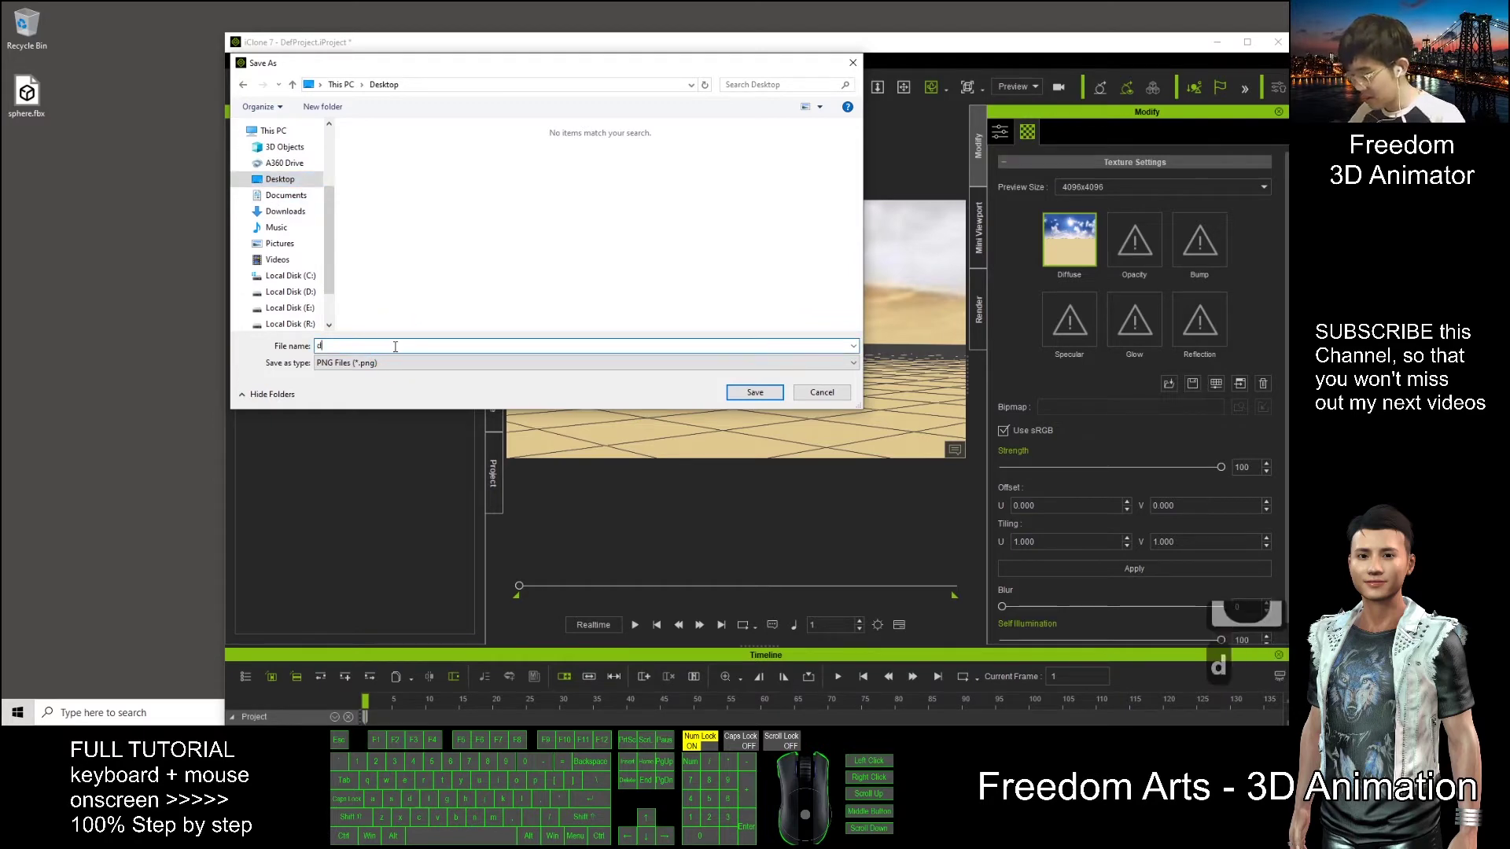
pyautogui.write('emo de')
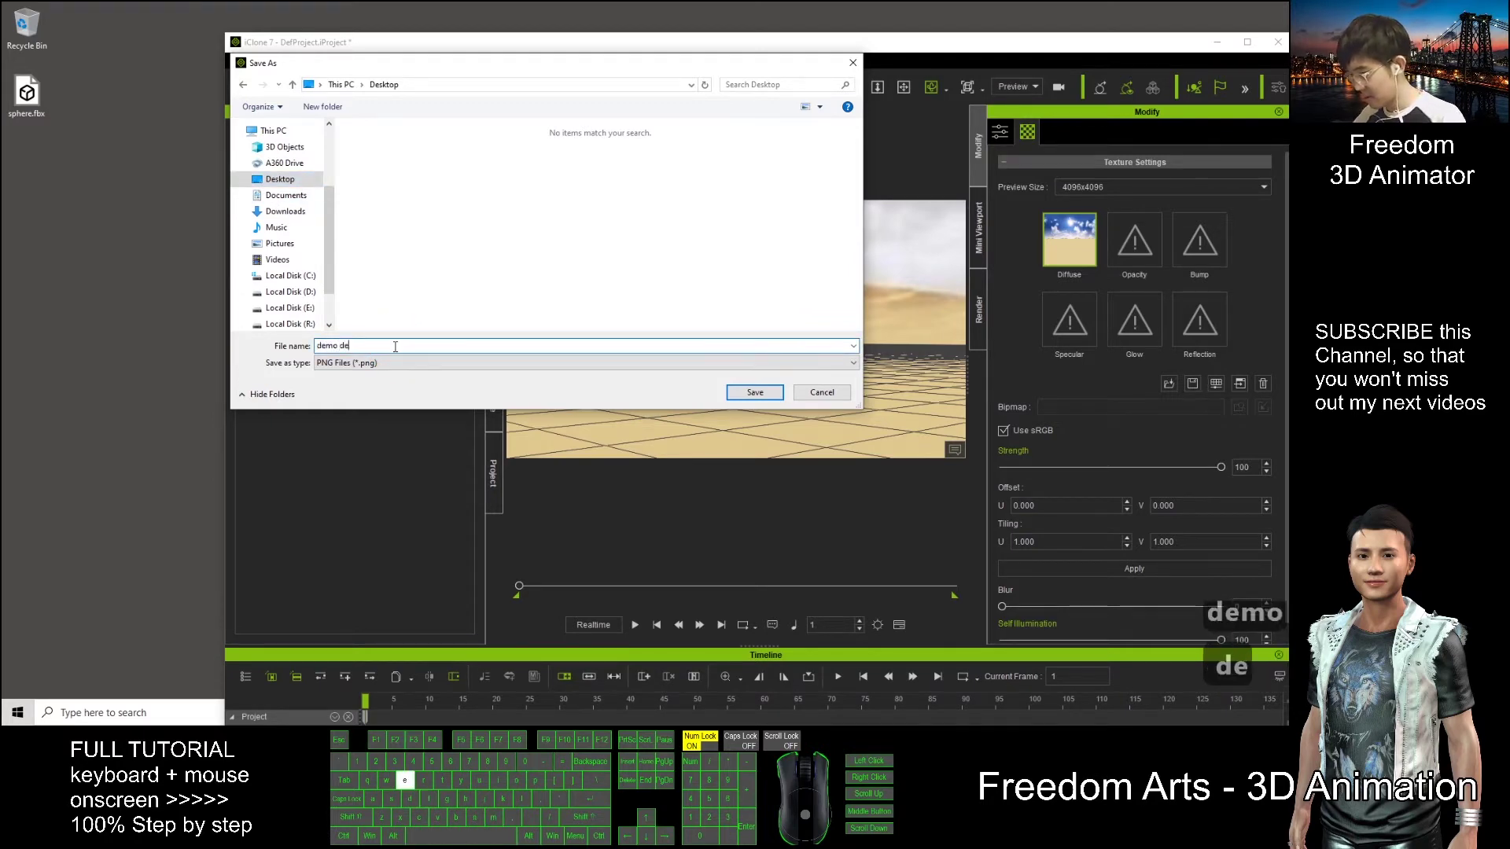
pyautogui.write('sert sky 01')
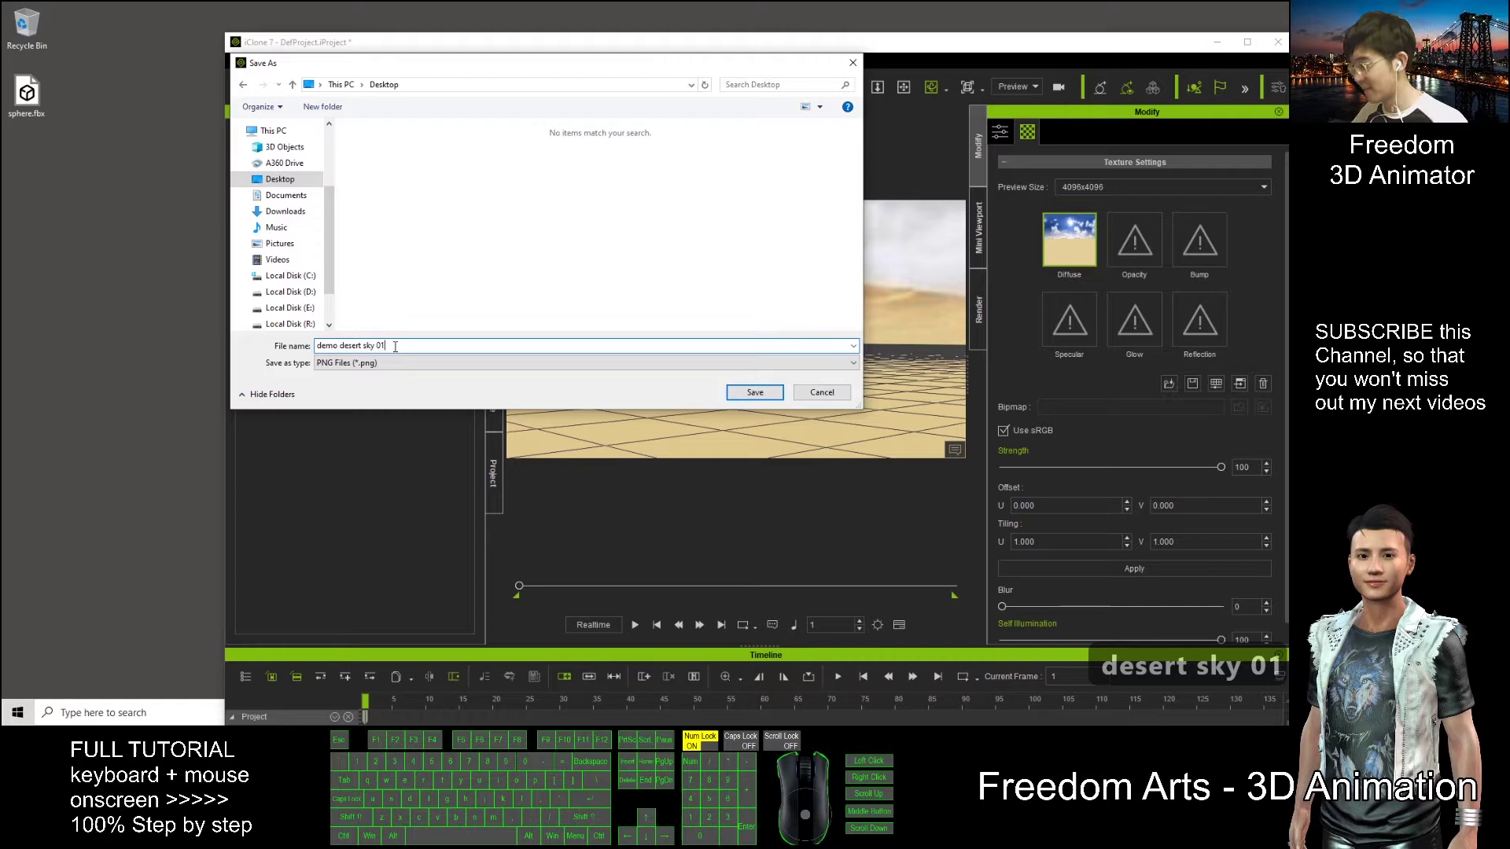
pyautogui.click(743, 391)
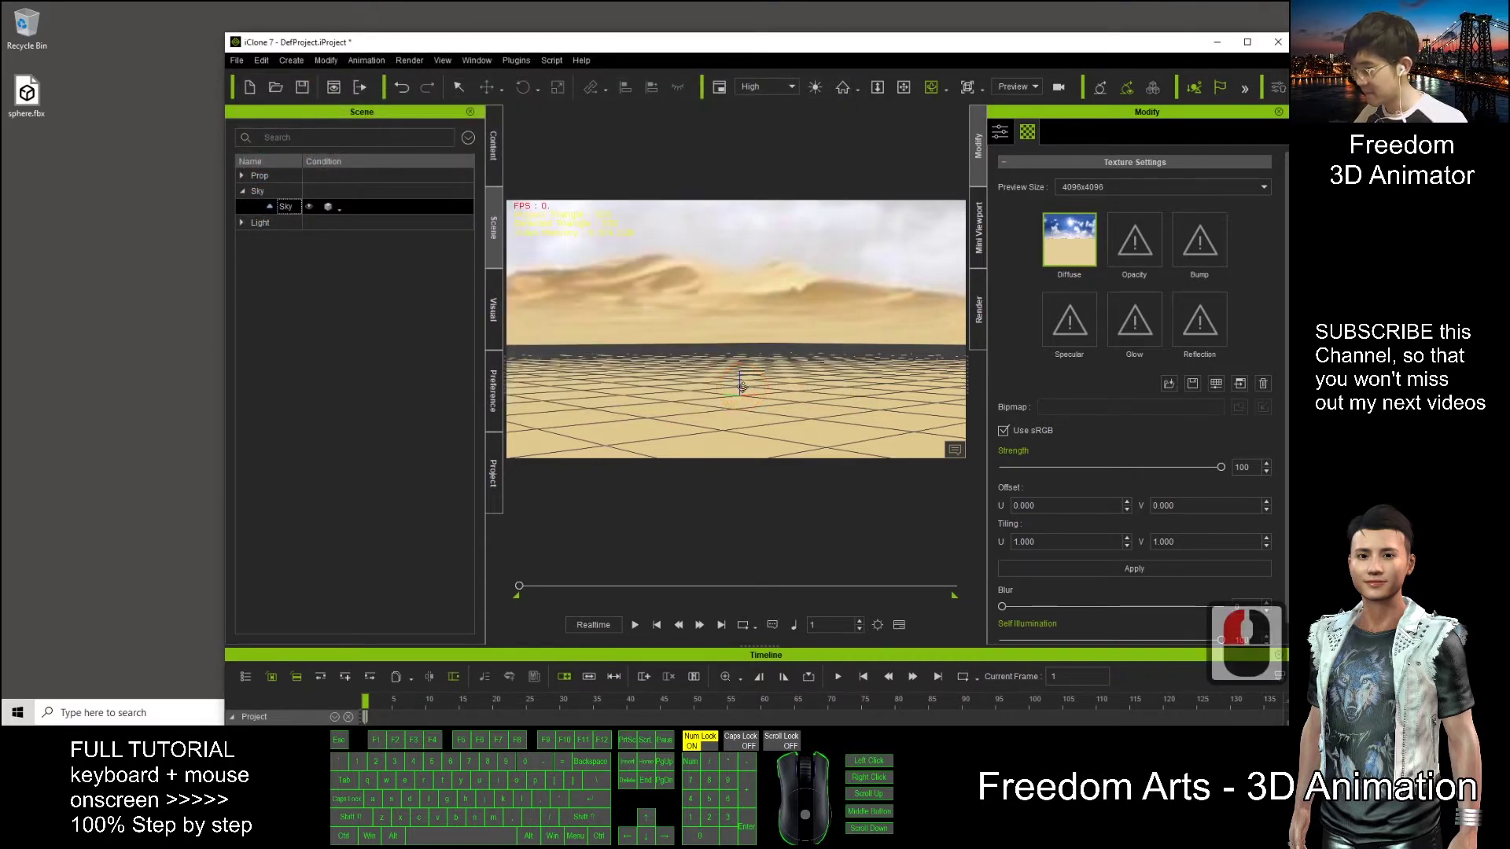
# Open demo desert sky 01.png in Photos and zoom in and out on the panorama
pyautogui.doubleClick(35, 182)
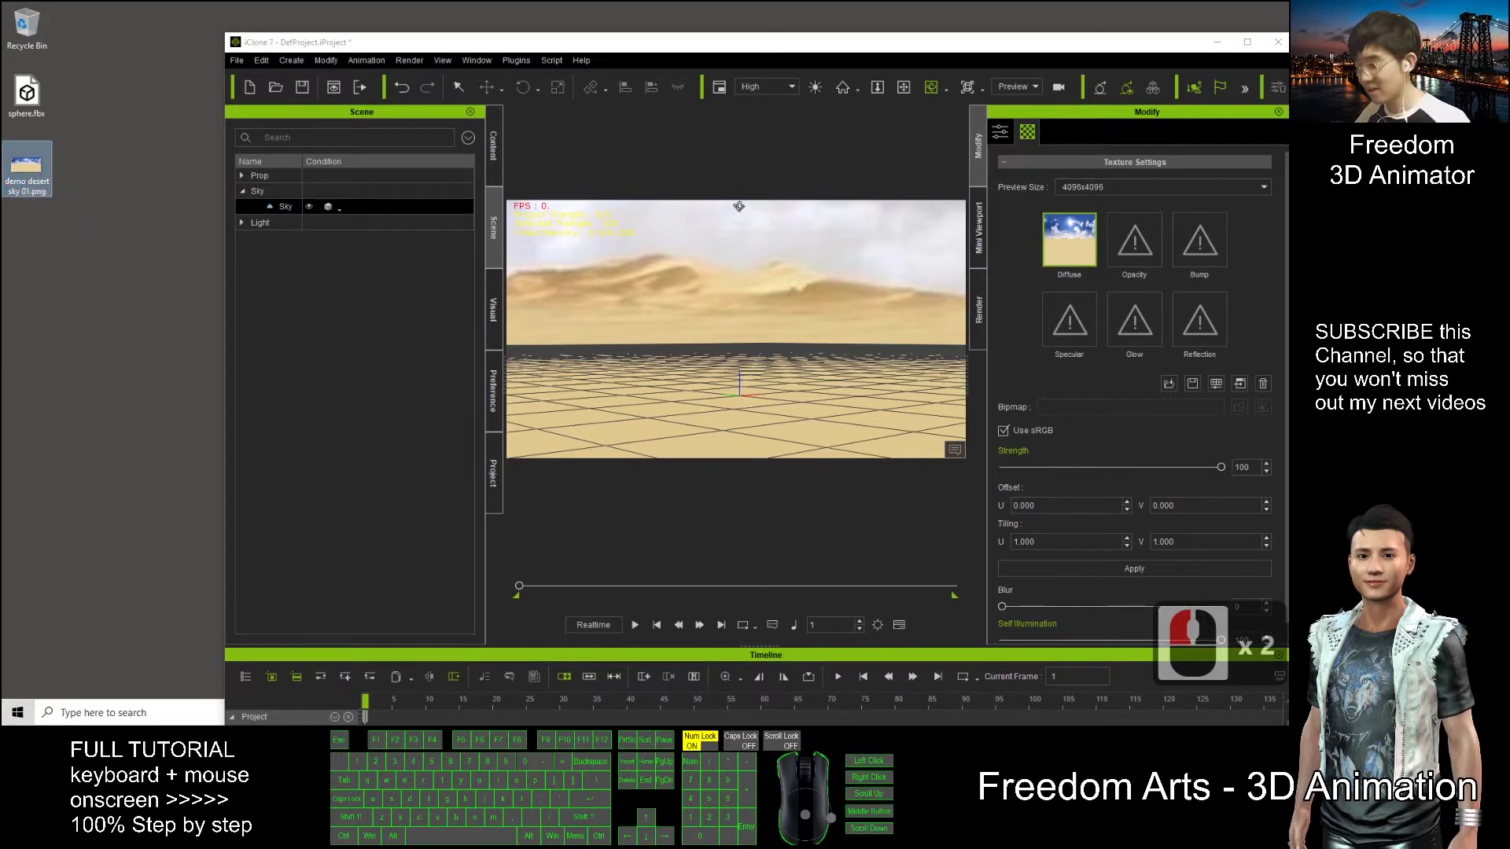
pyautogui.doubleClick(26, 163)
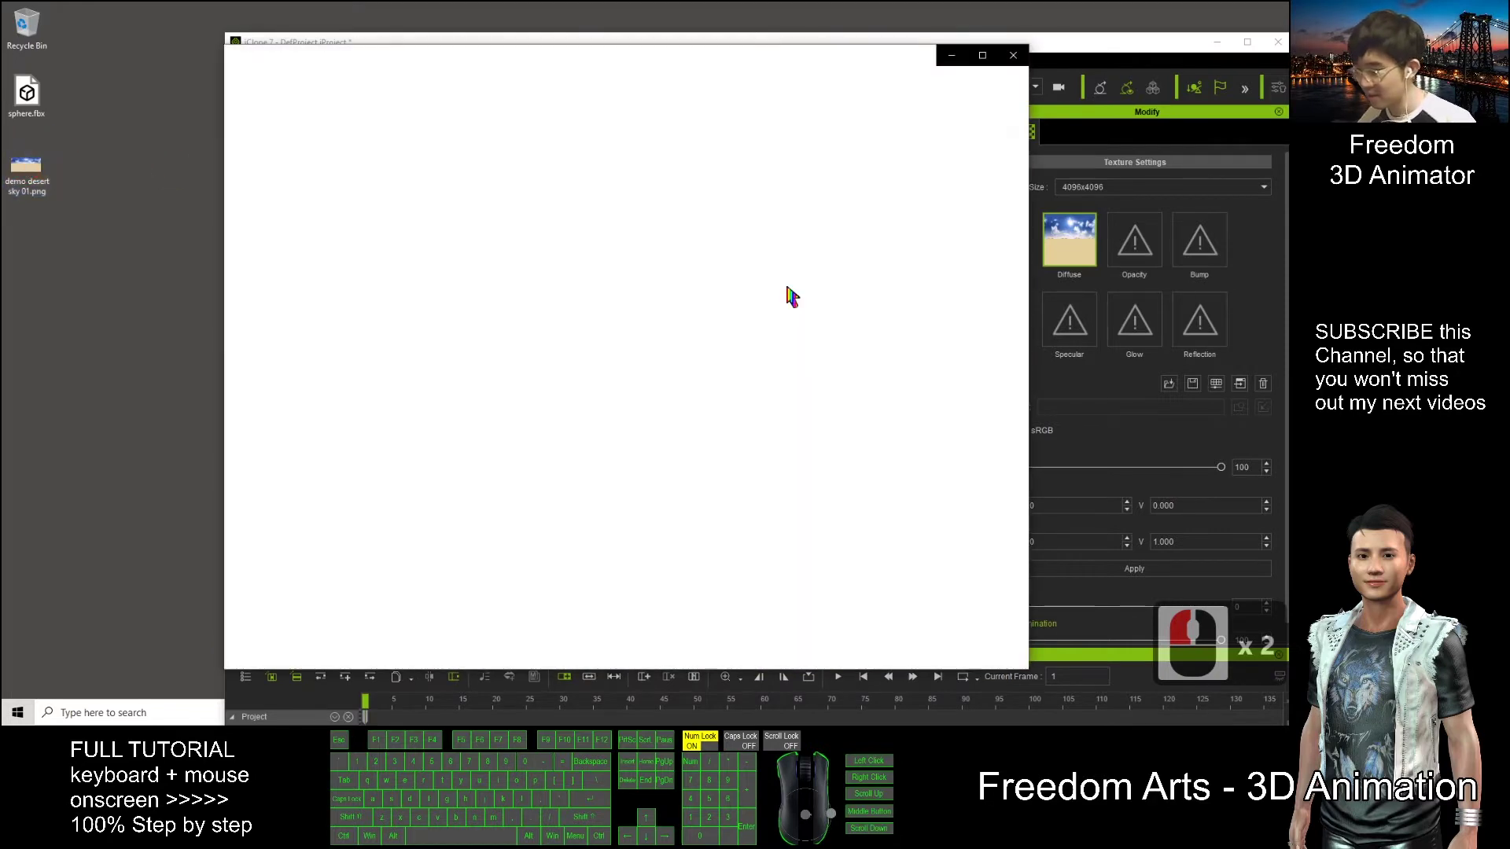
pyautogui.scroll(2, 624, 424)
pyautogui.scroll(-2, 625, 423)
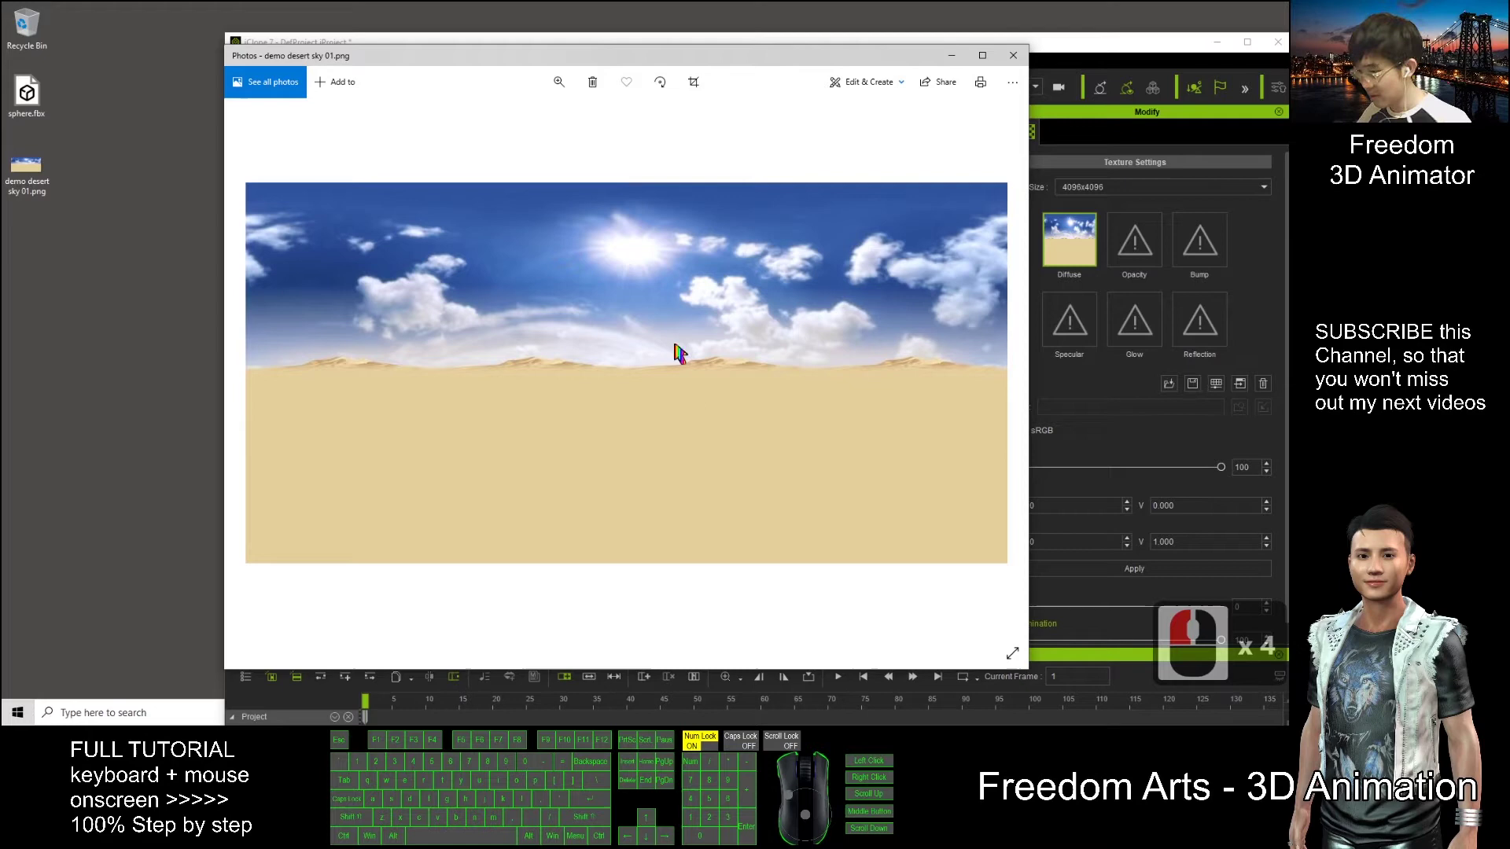
# Close Photos, maximize iClone and orbit and zoom around the desert sky dome
pyautogui.click(1013, 55)
pyautogui.moveTo(711, 270); pyautogui.dragTo(779, 251)
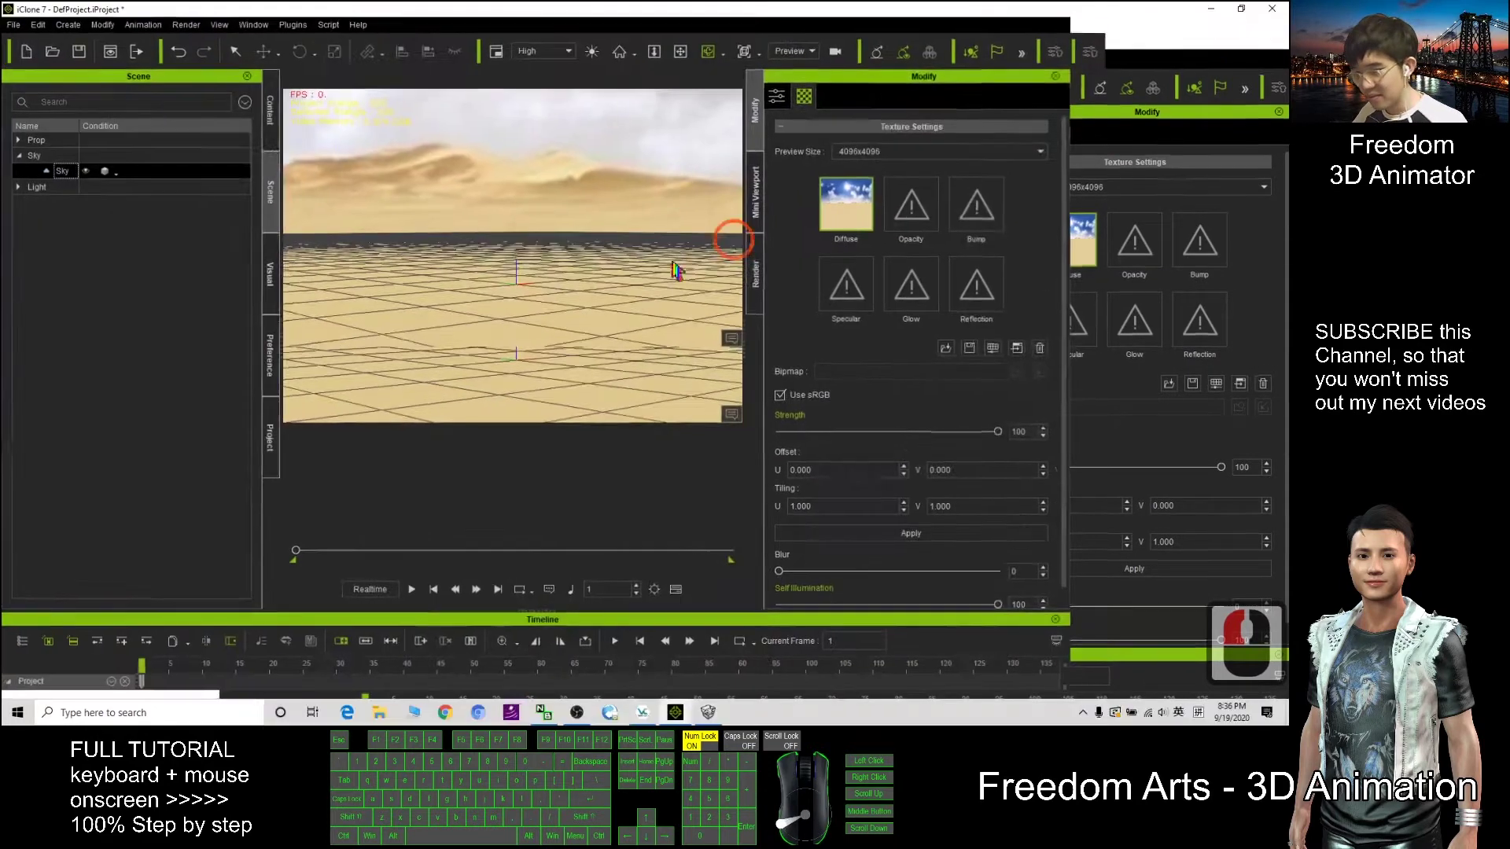
pyautogui.click(1247, 42)
pyautogui.keyDown('shift'); pyautogui.scroll(-20, 670, 269); pyautogui.keyUp('shift')
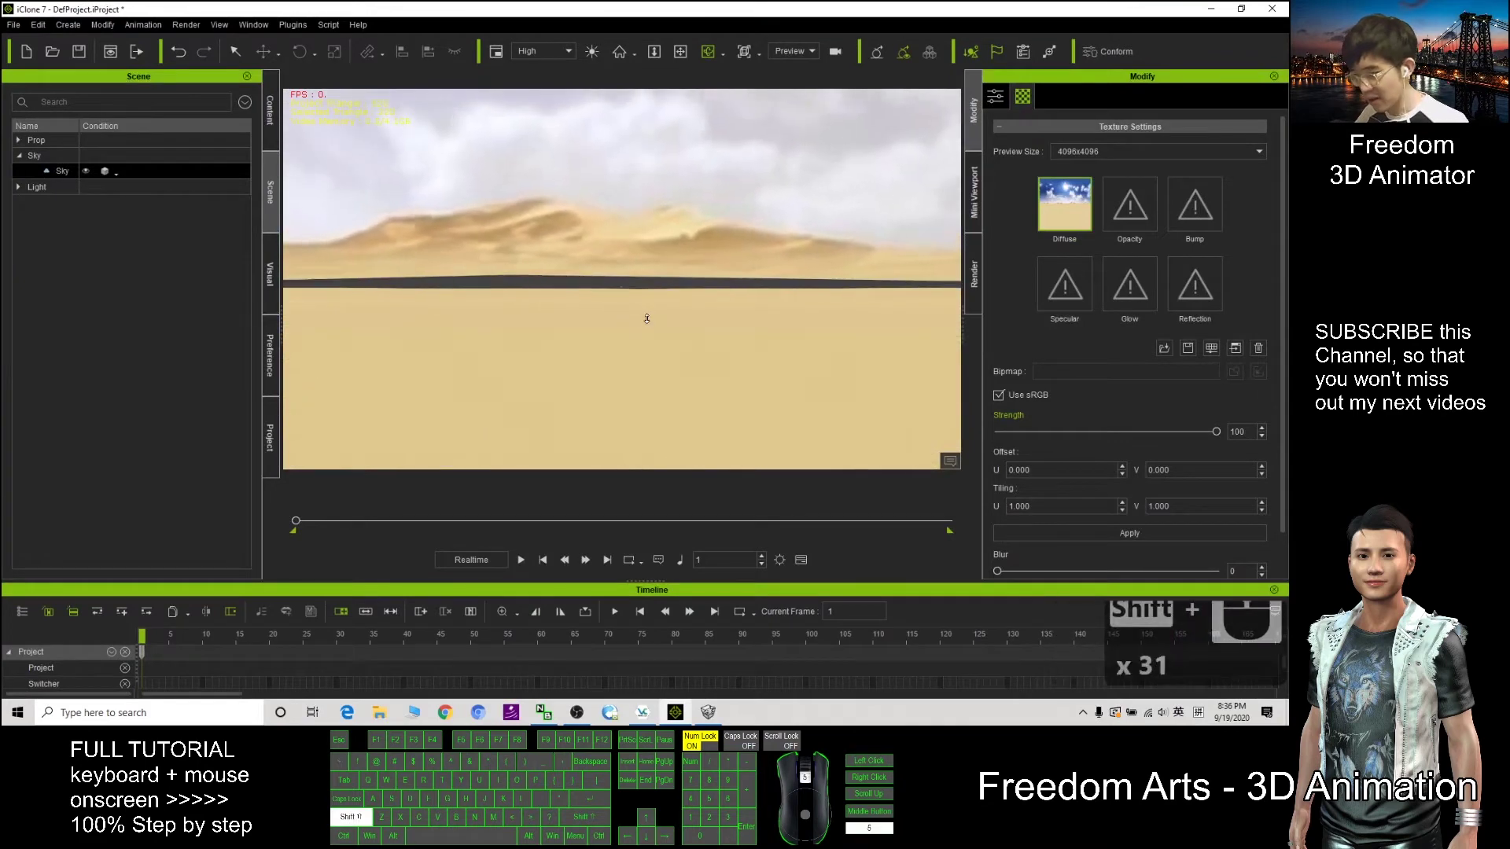
pyautogui.keyDown('shift'); pyautogui.scroll(20, 630, 324); pyautogui.keyUp('shift')
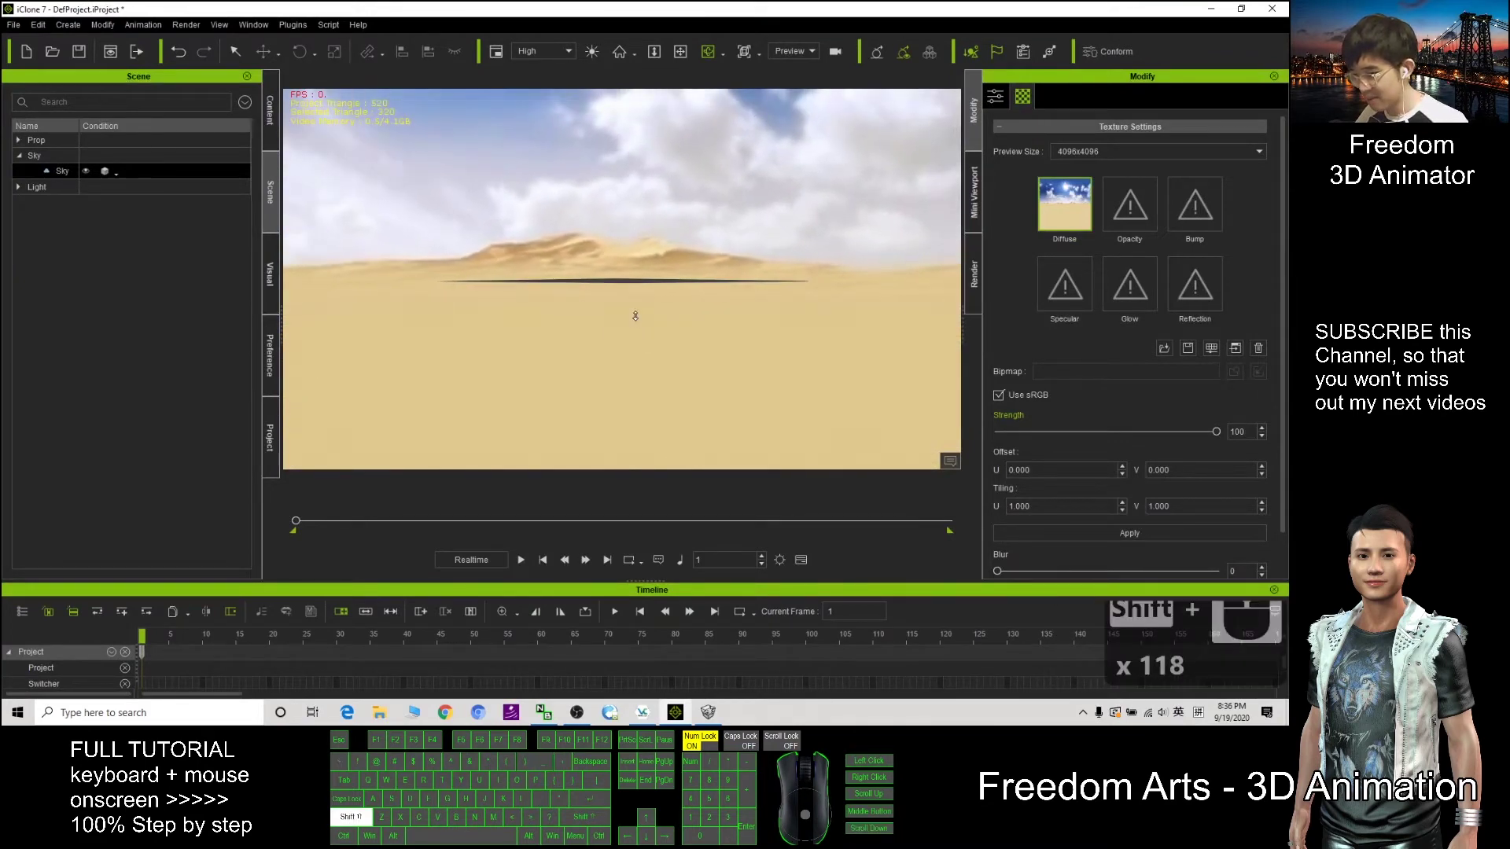
pyautogui.keyDown('shift'); pyautogui.scroll(20, 637, 292); pyautogui.keyUp('shift')
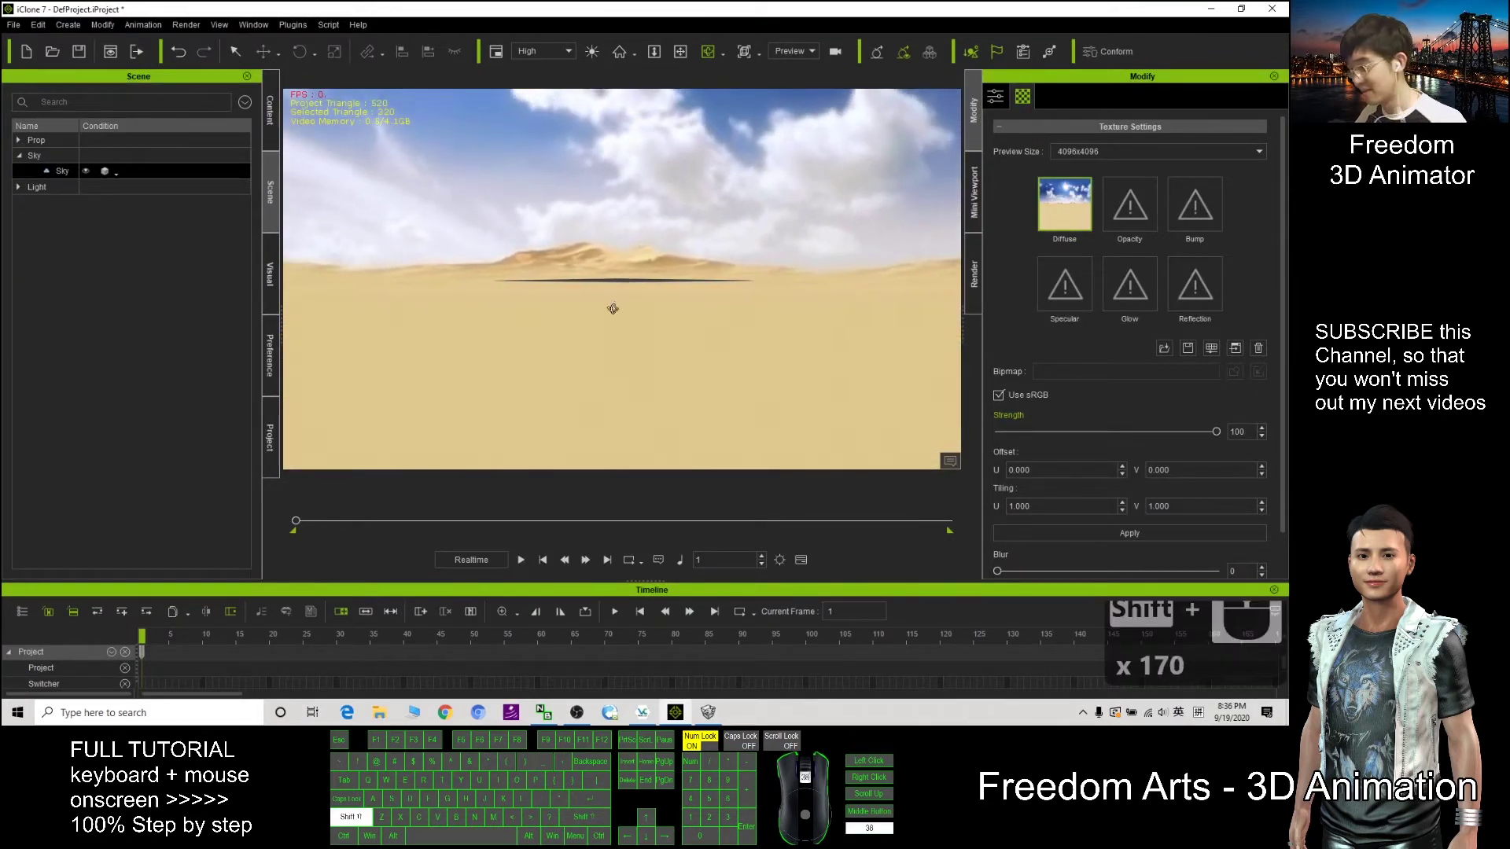
pyautogui.keyDown('shift'); pyautogui.scroll(20, 630, 317); pyautogui.keyUp('shift')
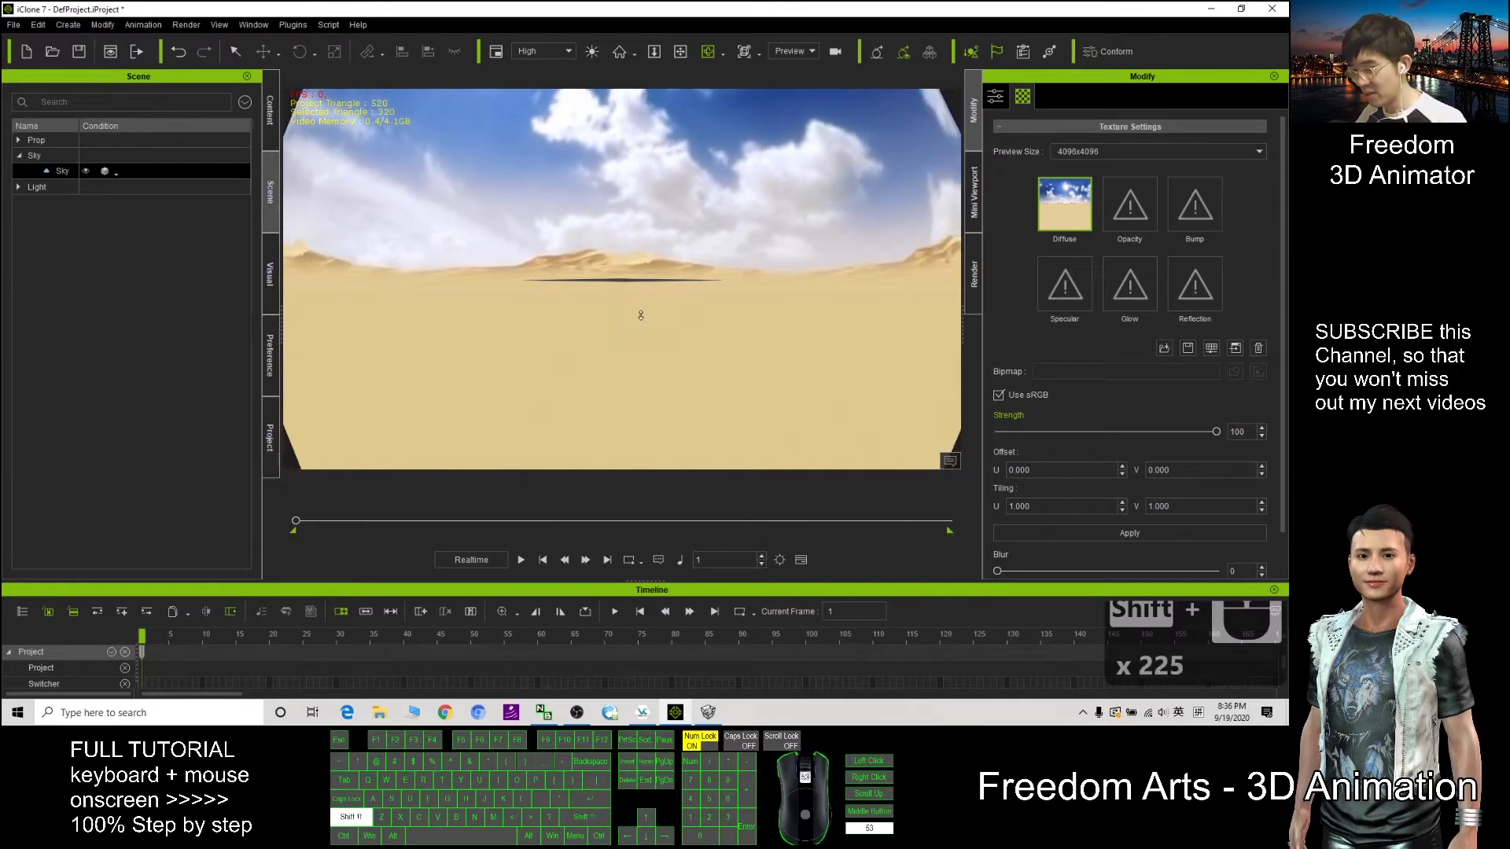
pyautogui.keyDown('shift'); pyautogui.scroll(20, 642, 280); pyautogui.keyUp('shift')
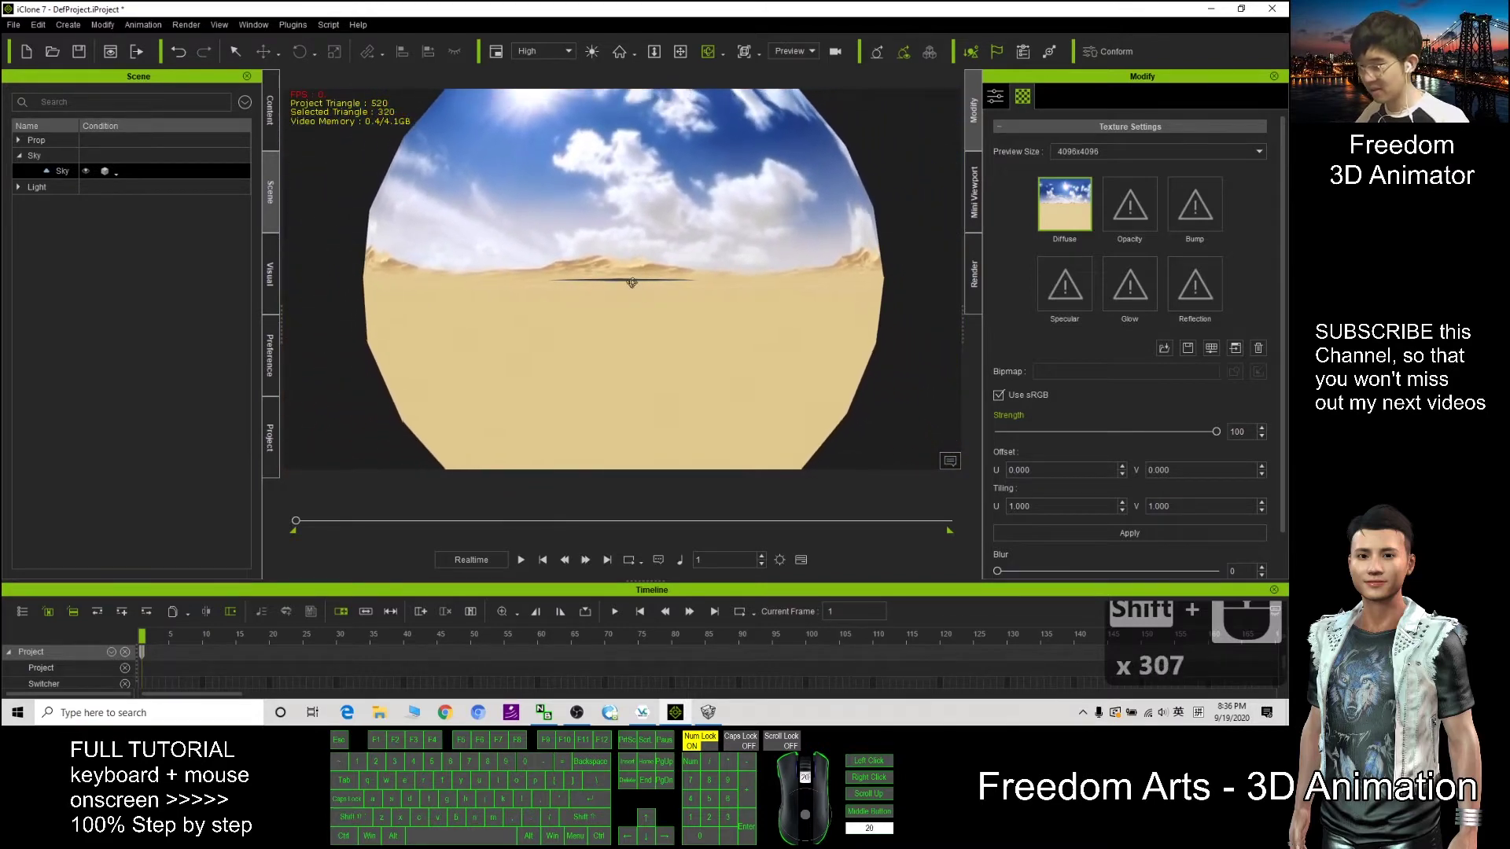
pyautogui.moveTo(642, 281)
pyautogui.mouseDown()
pyautogui.moveTo(422, 323)
pyautogui.moveTo(739, 288)
pyautogui.moveTo(731, 326)
pyautogui.moveTo(633, 273)
pyautogui.mouseUp()
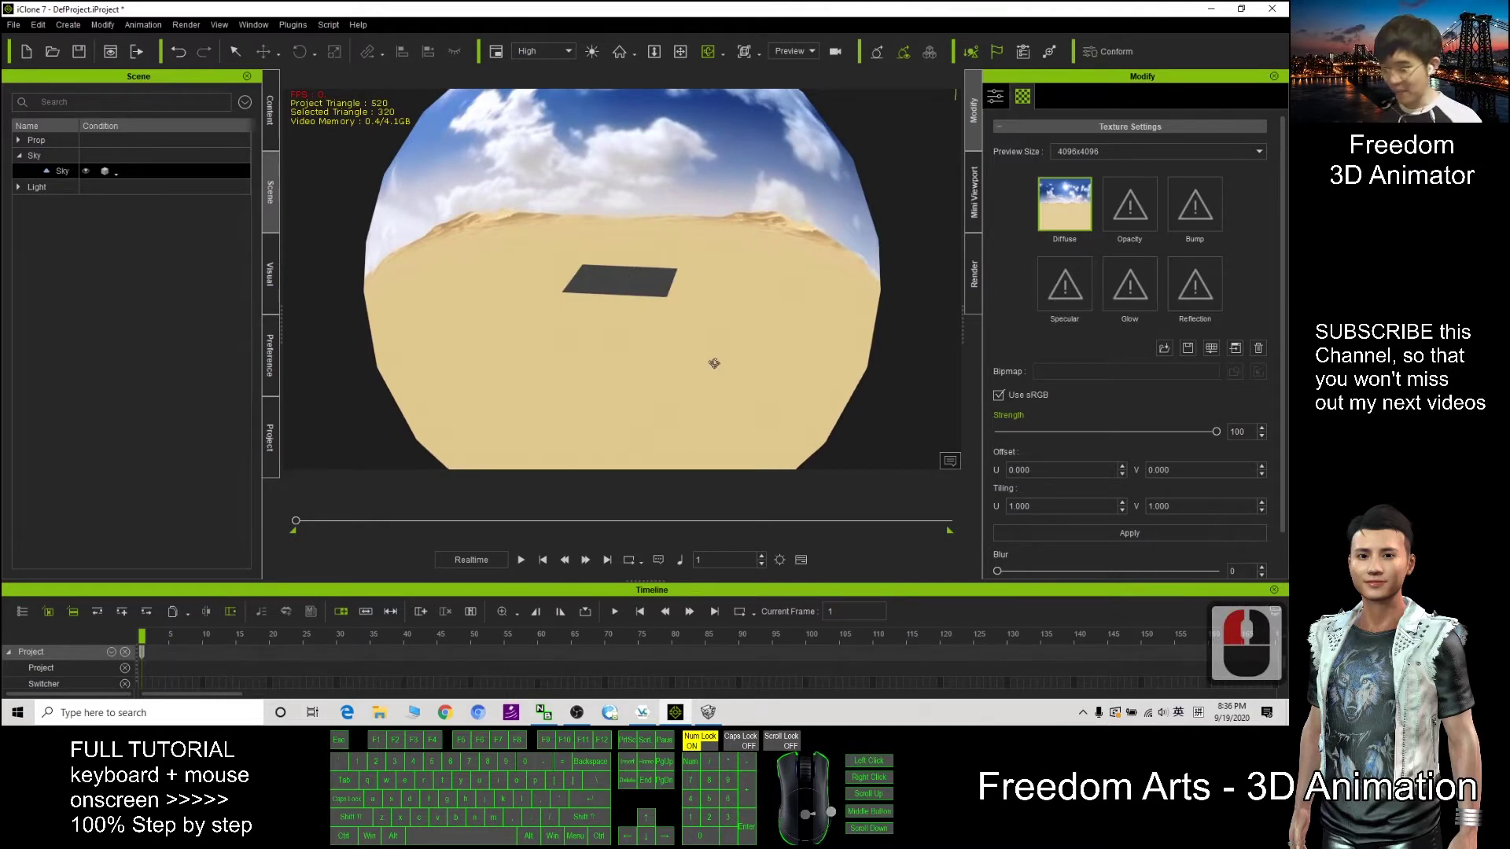
pyautogui.moveTo(774, 249); pyautogui.dragTo(769, 244)
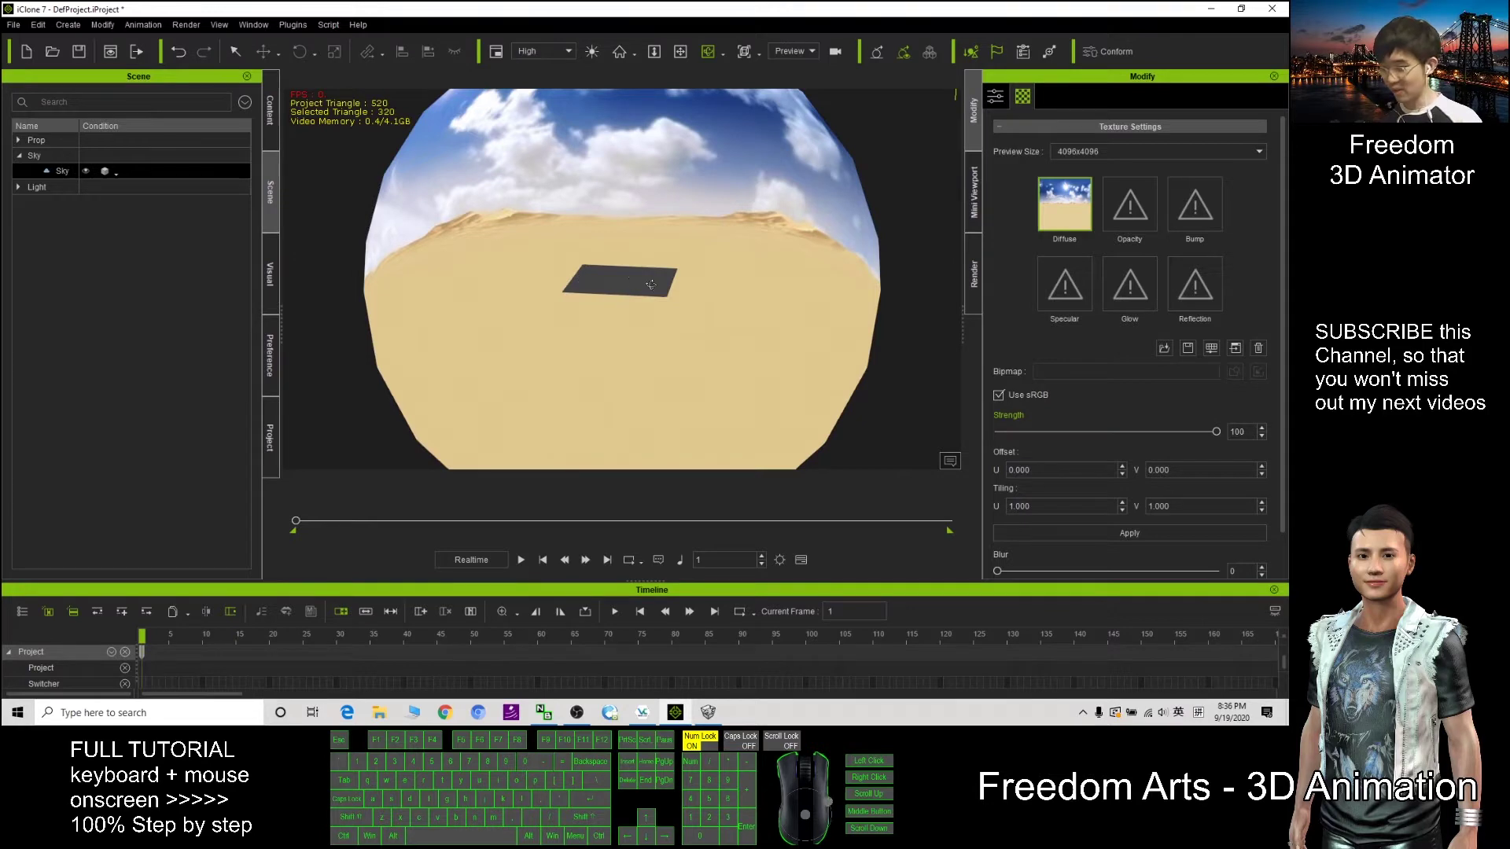
pyautogui.keyDown('shift'); pyautogui.scroll(-20, 738, 270); pyautogui.keyUp('shift')
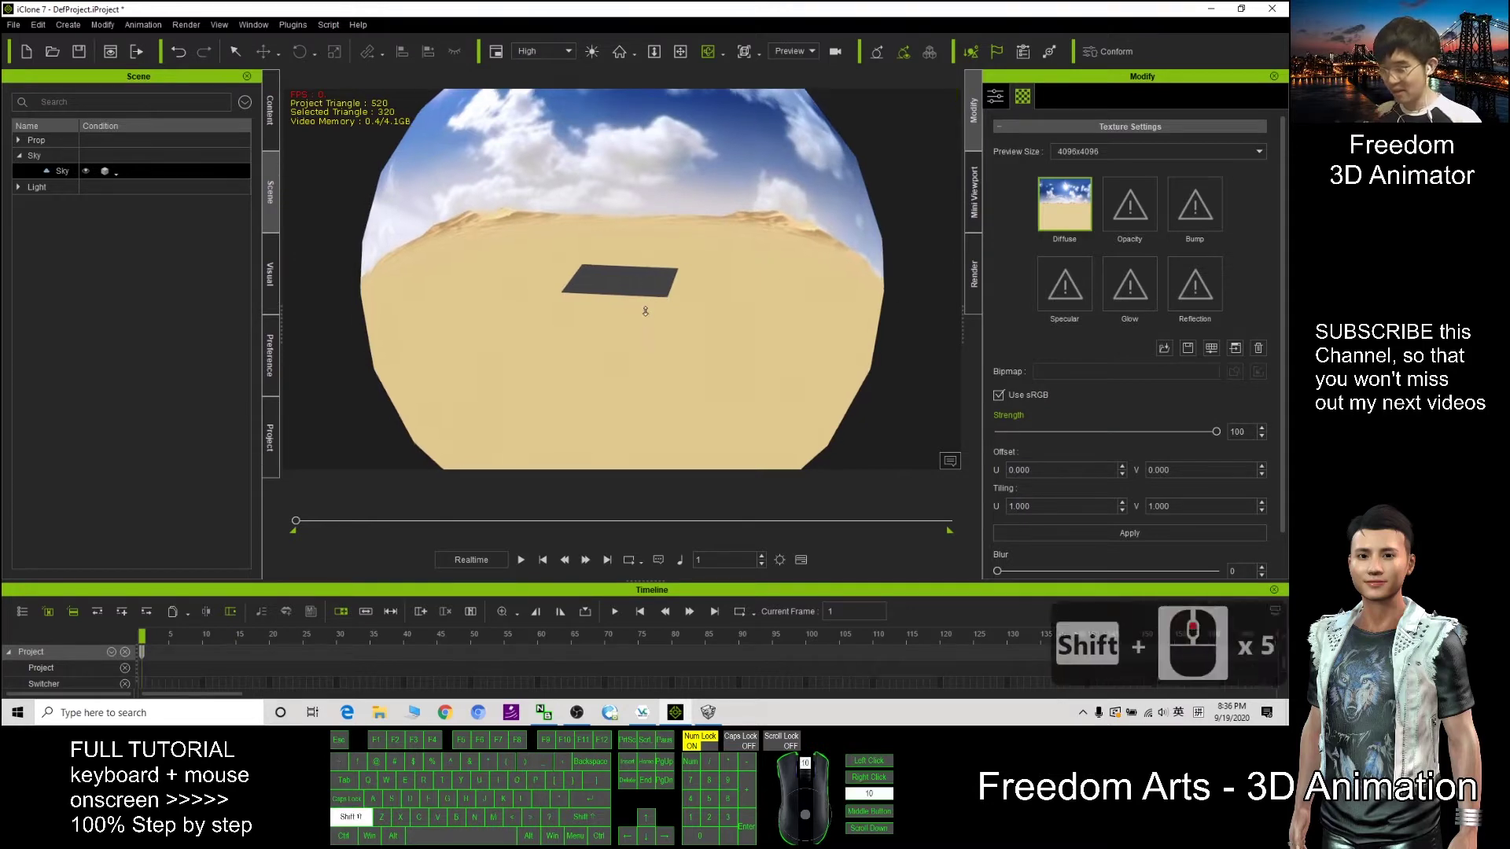
pyautogui.click(1211, 8)
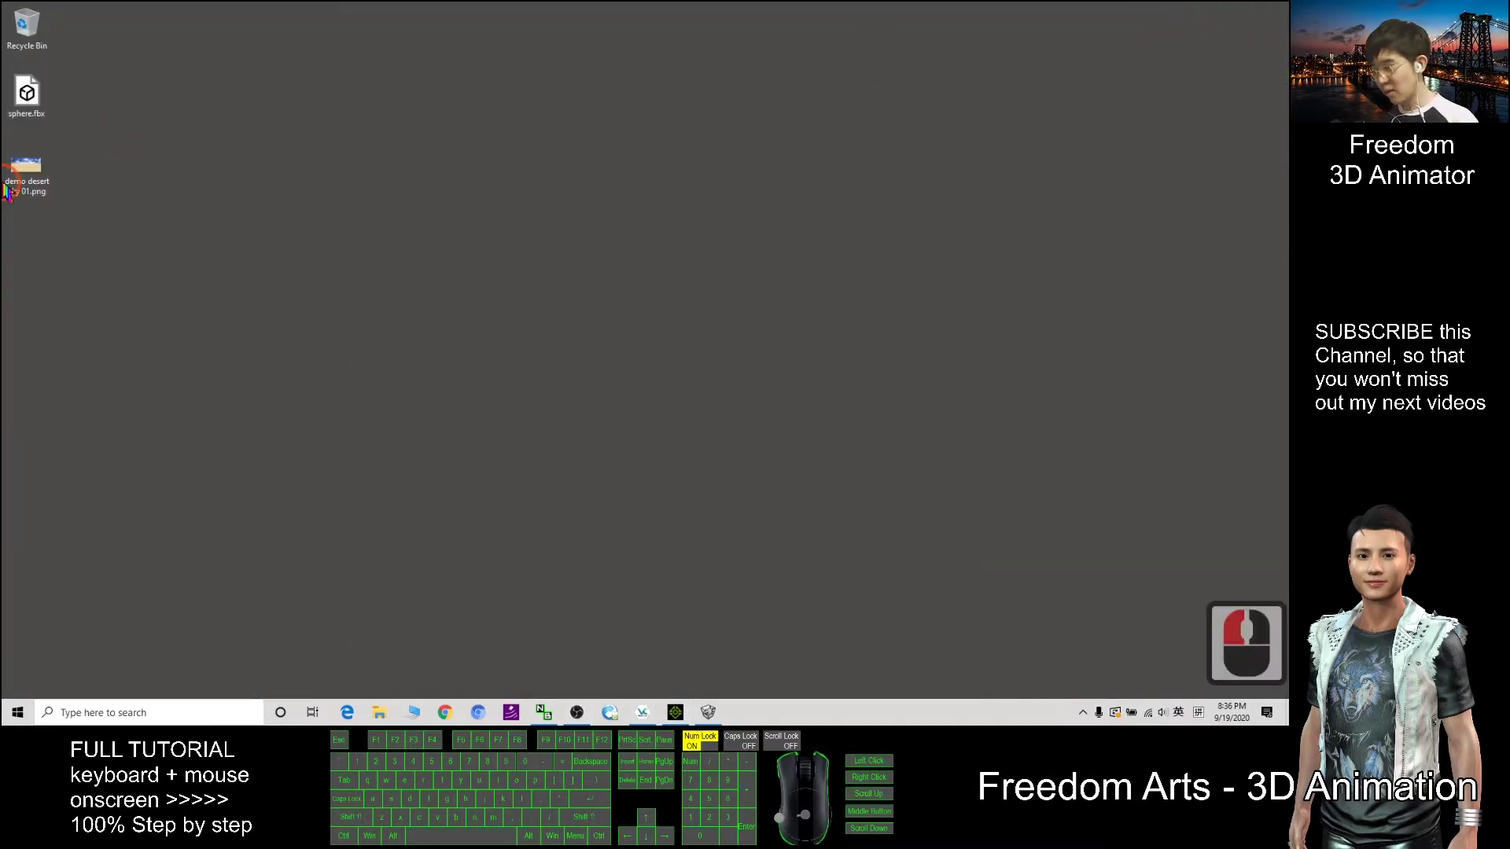
pyautogui.doubleClick(30, 187)
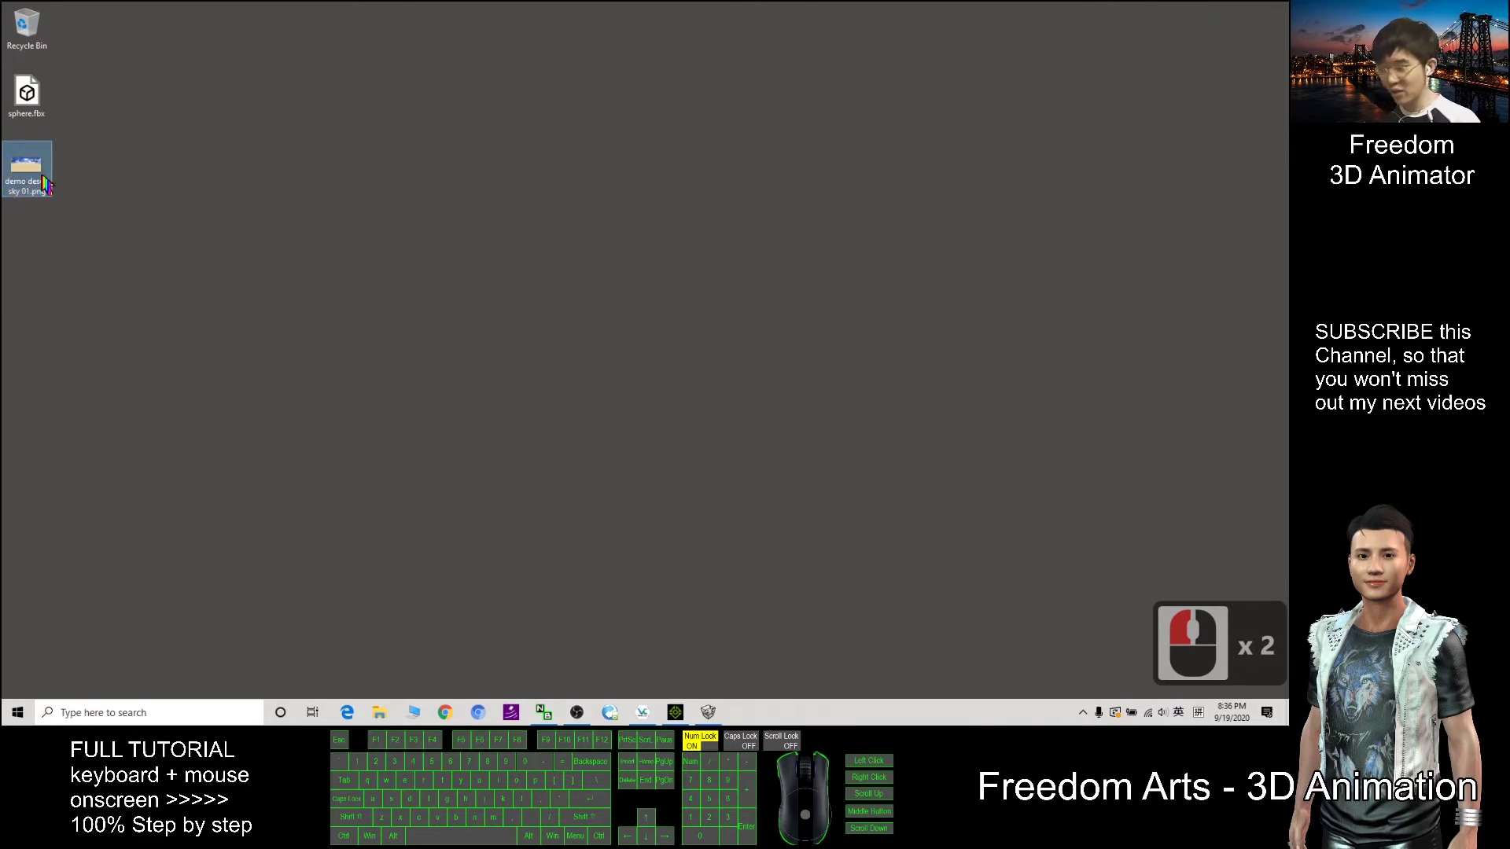
pyautogui.click(674, 712)
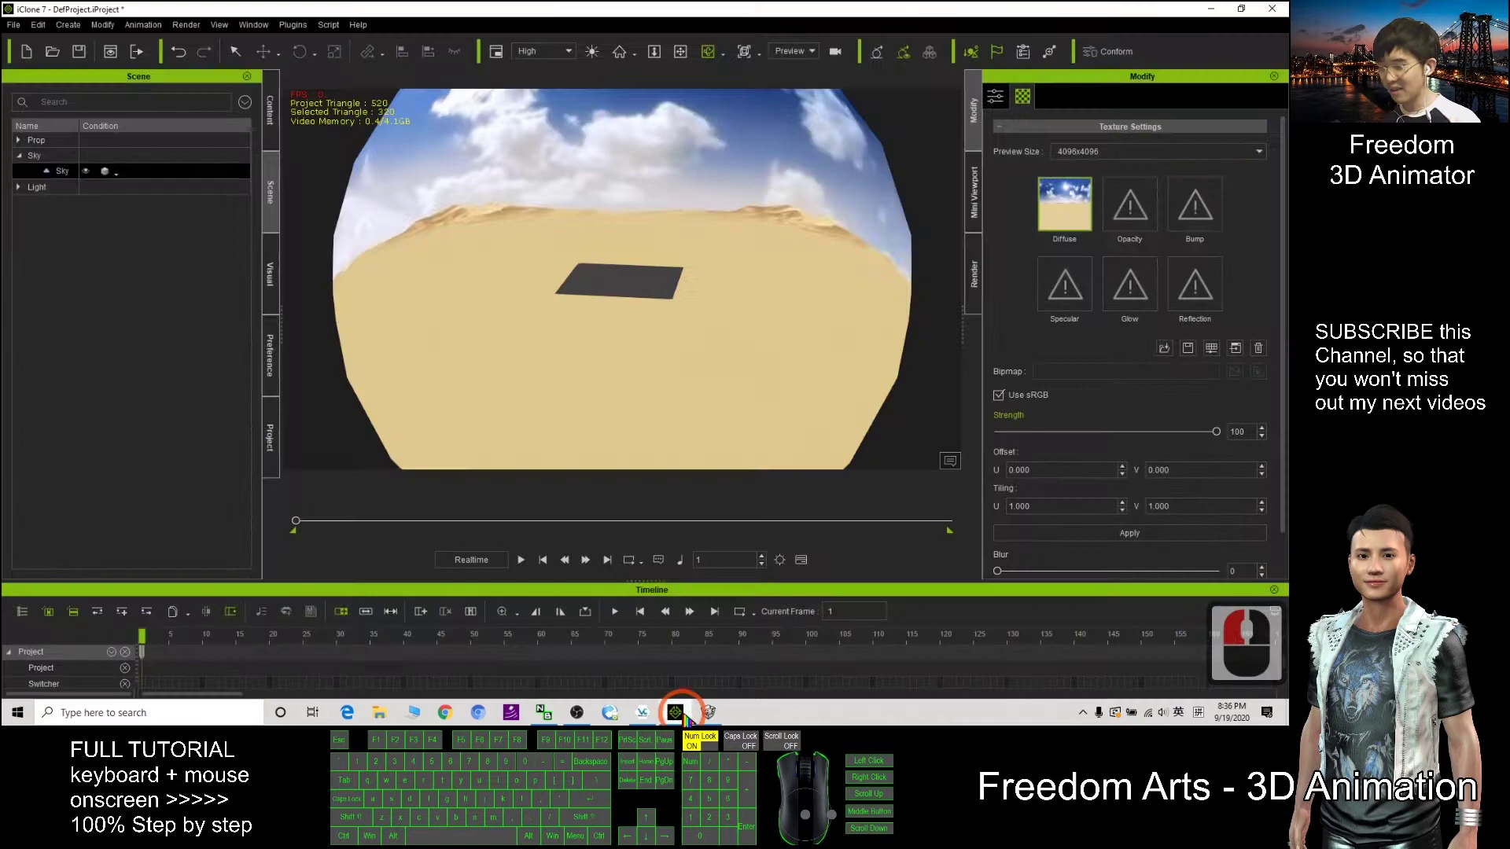
pyautogui.click(674, 712)
pyautogui.click(27, 93)
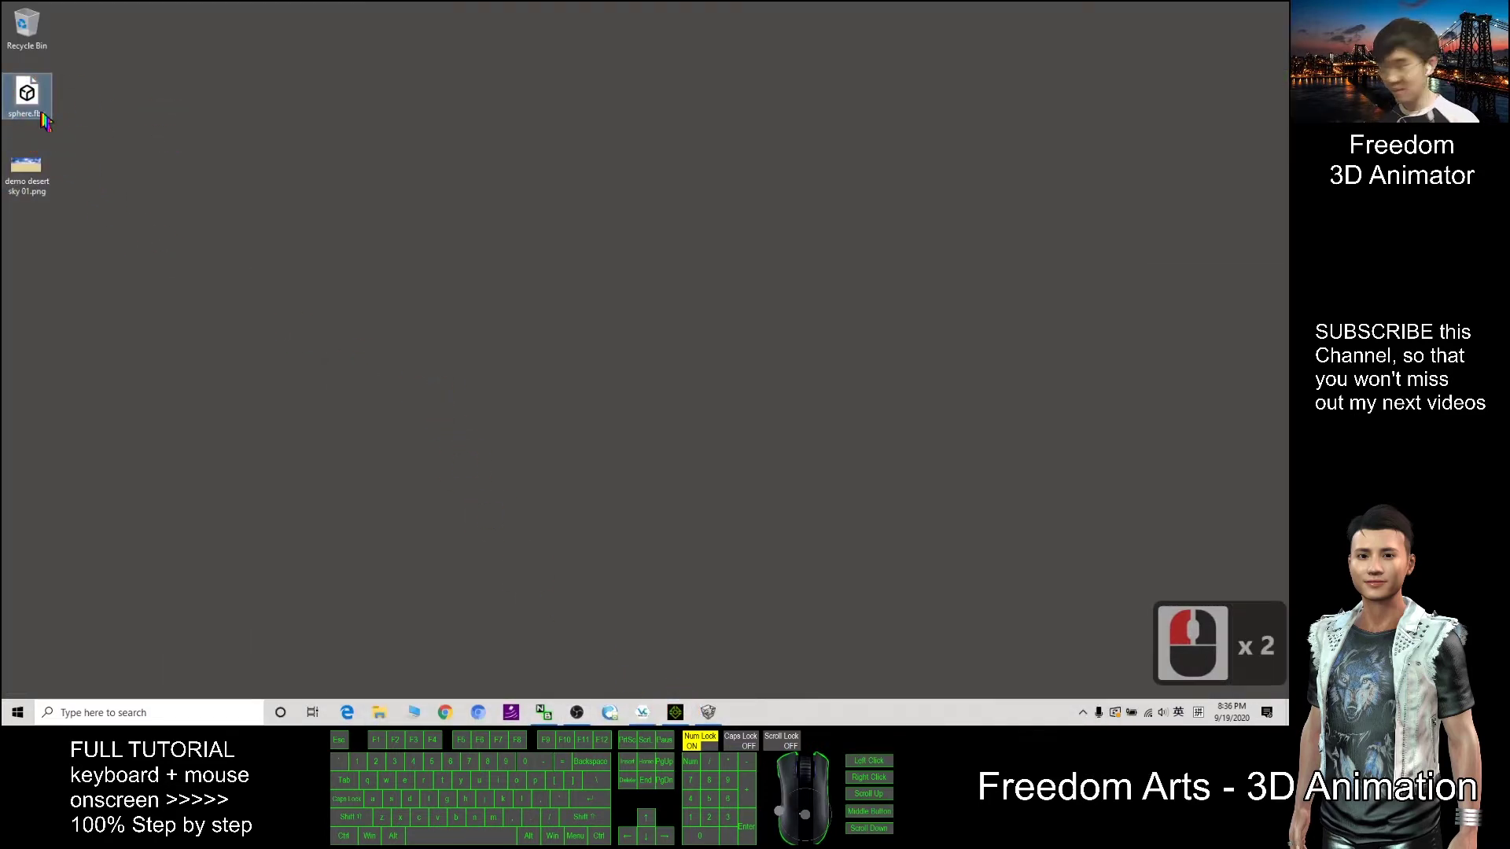
pyautogui.click(91, 91)
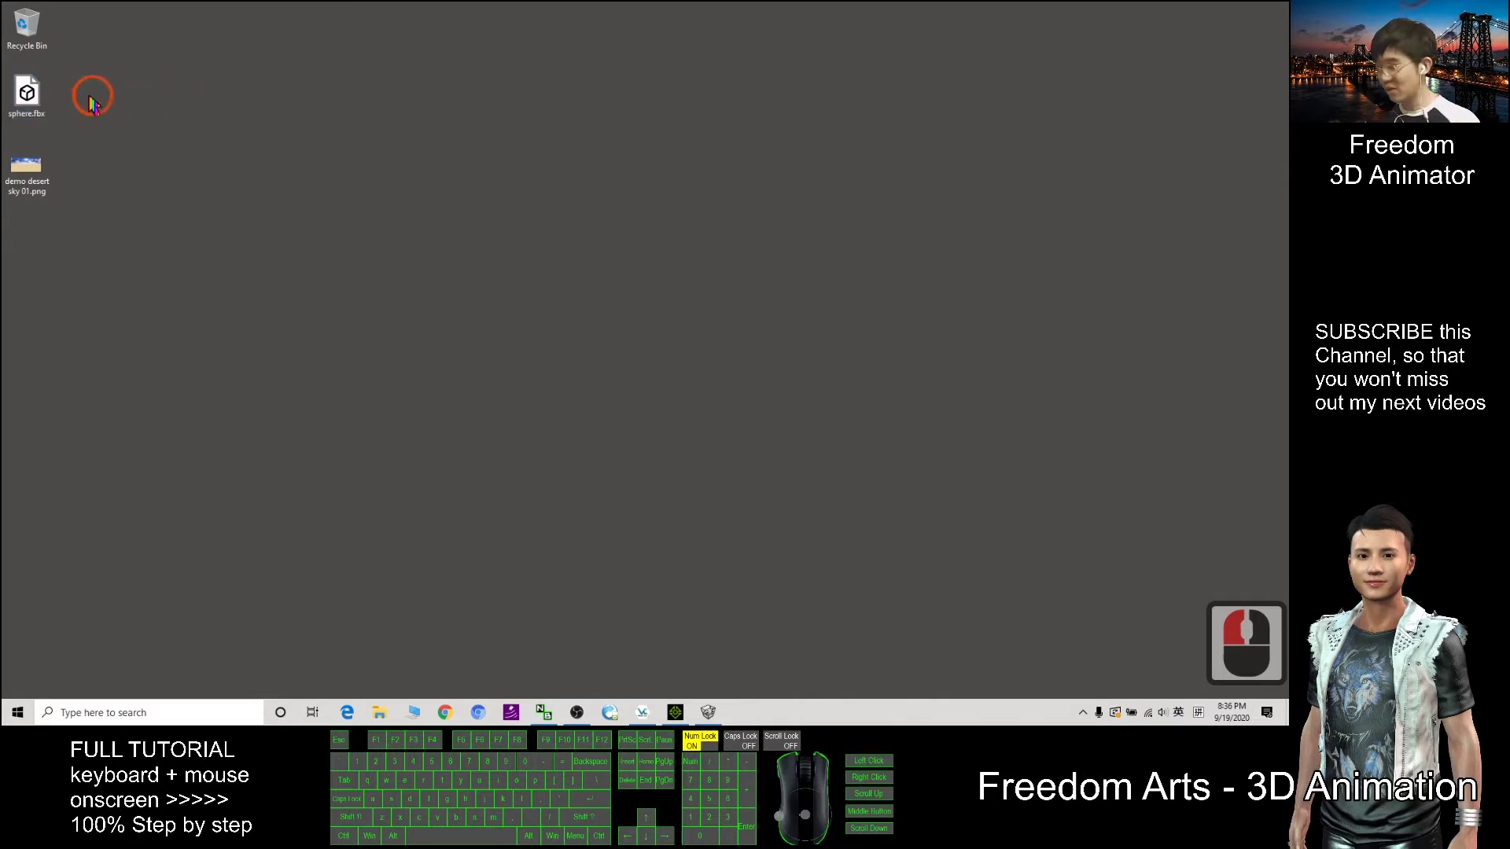
pyautogui.doubleClick(30, 98)
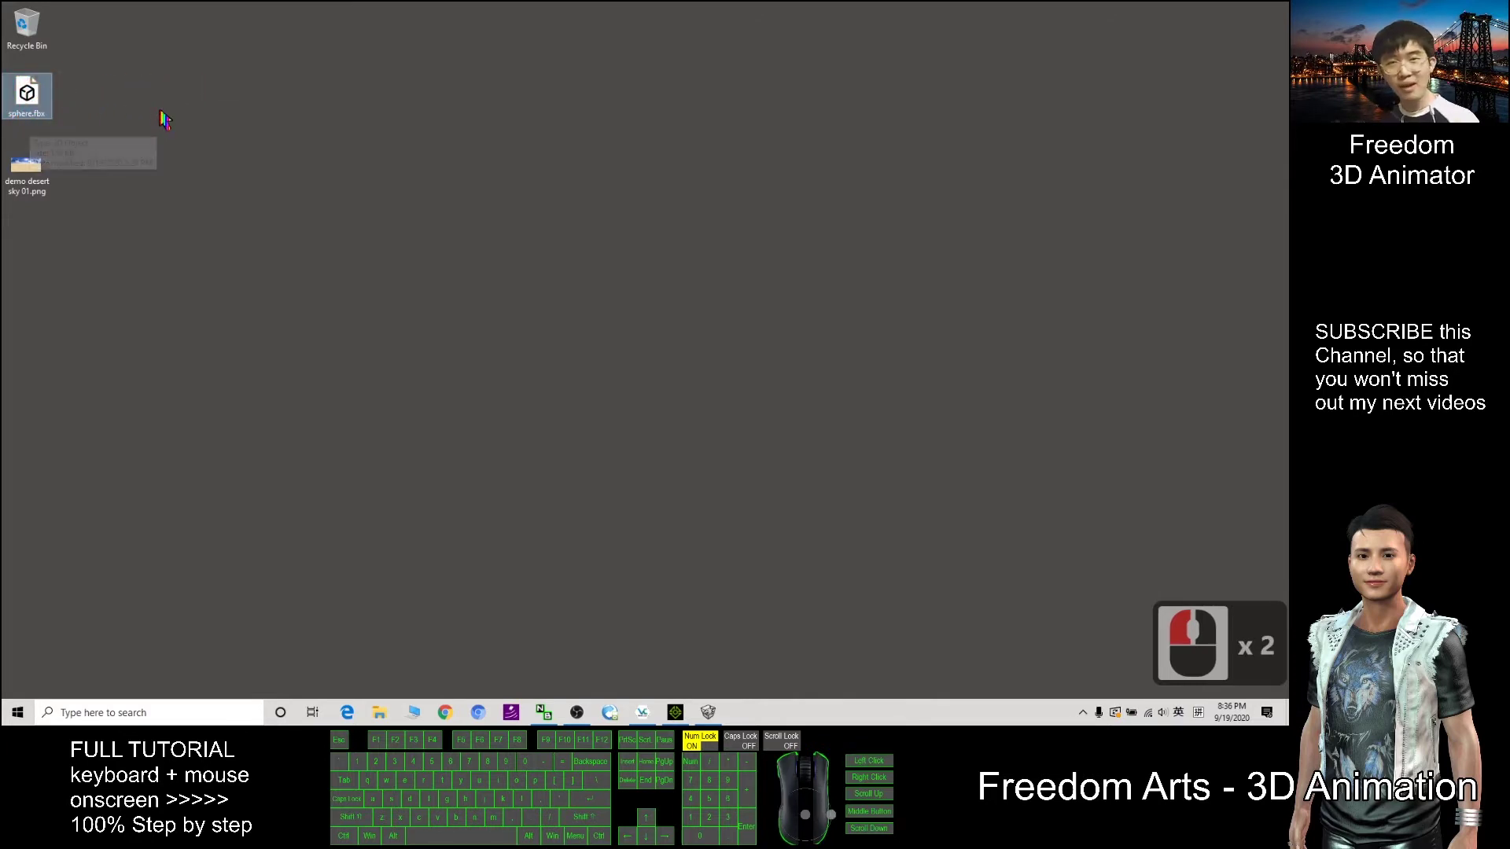
pyautogui.doubleClick(26, 93)
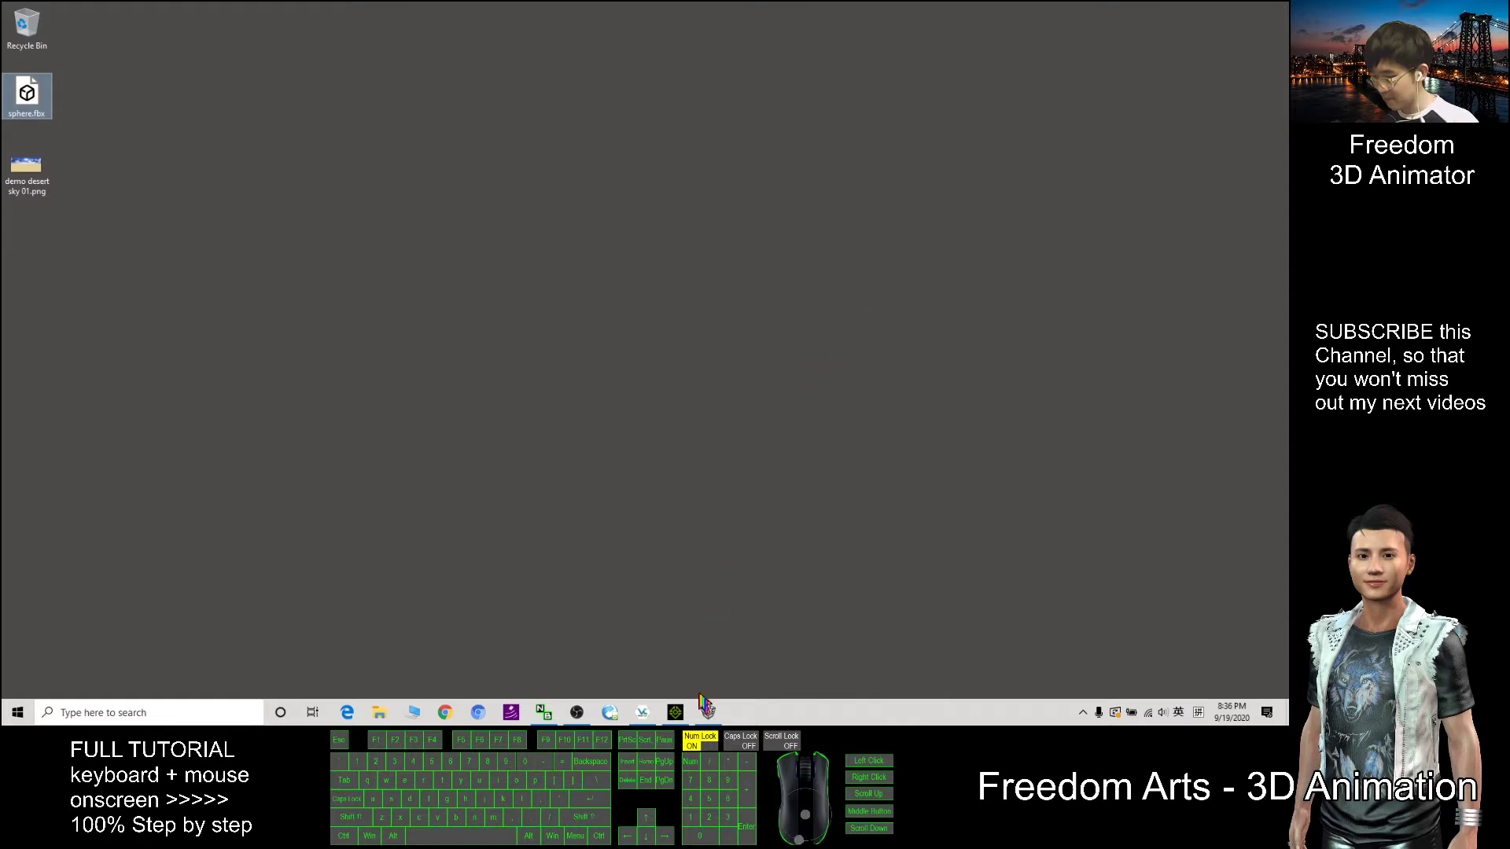
pyautogui.click(675, 712)
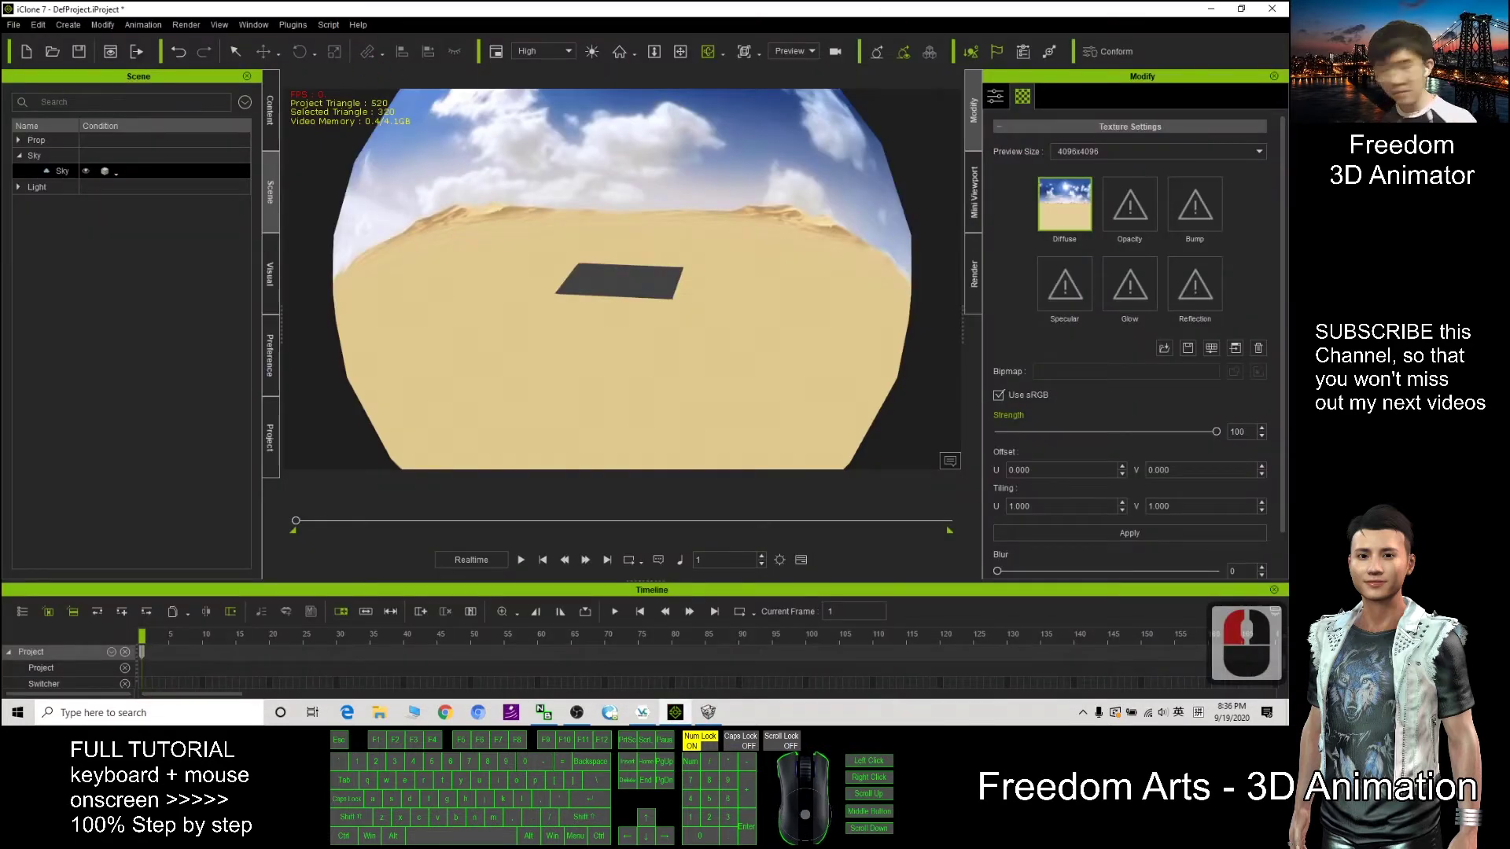
pyautogui.click(1212, 8)
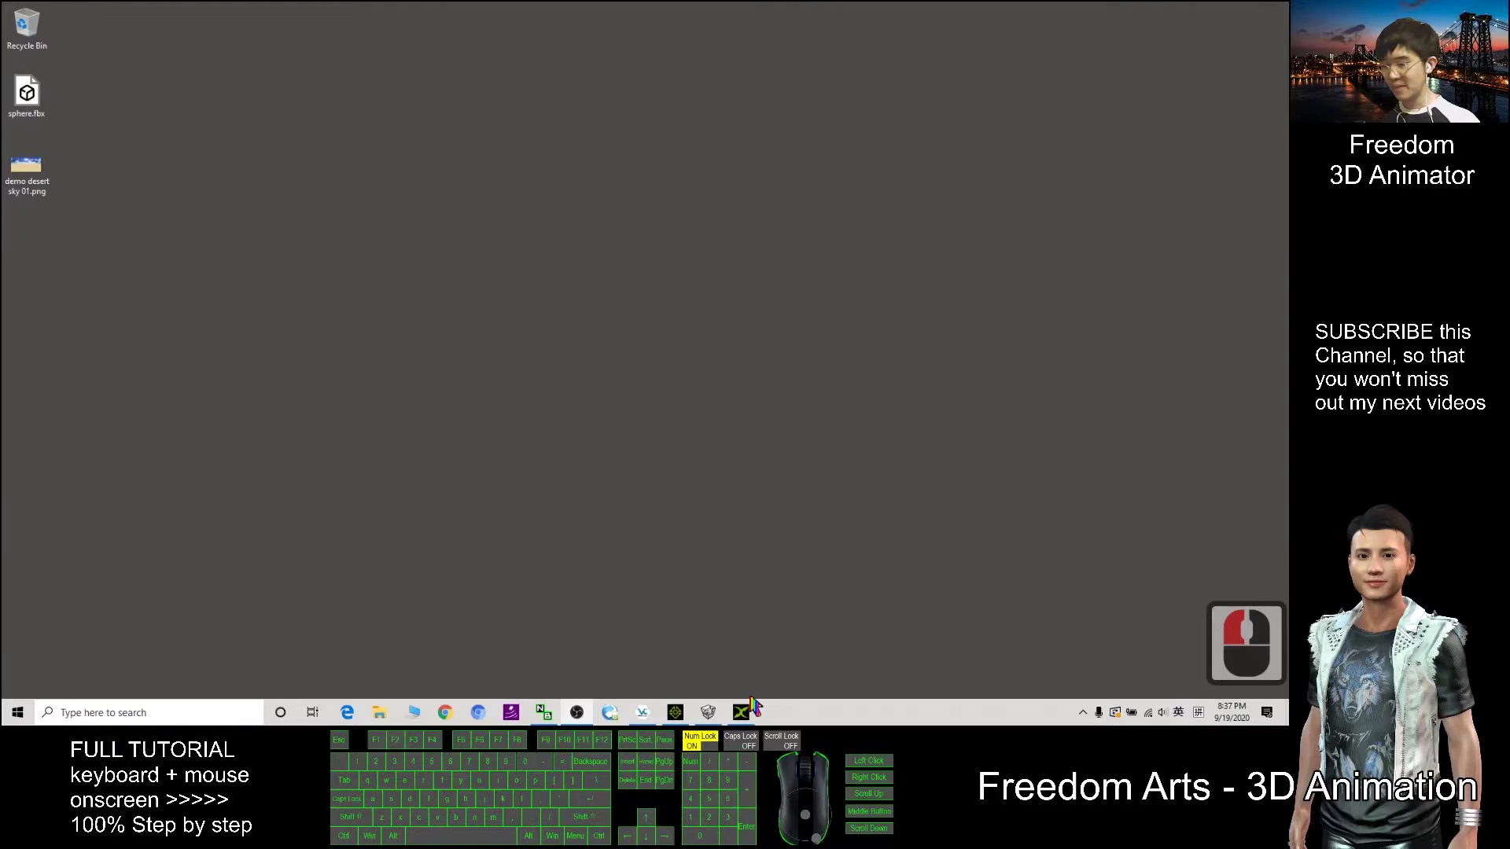
# Launch 3DXchange and import sphere.fbx from the desktop with default FBX settings
pyautogui.click(741, 712)
pyautogui.click(195, 209)
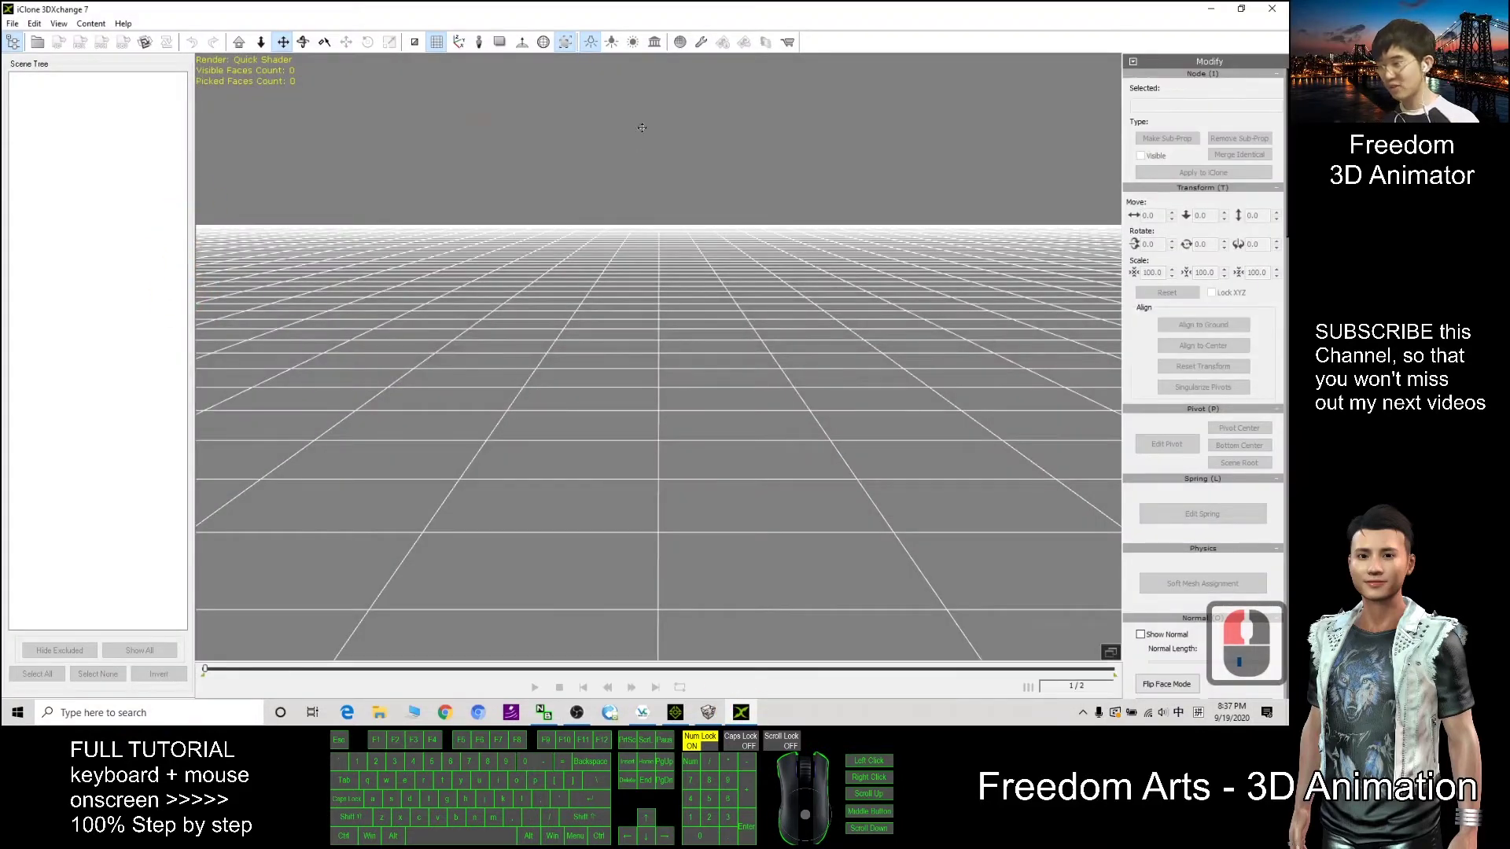
pyautogui.moveTo(634, 10); pyautogui.dragTo(681, 57)
pyautogui.click(30, 101)
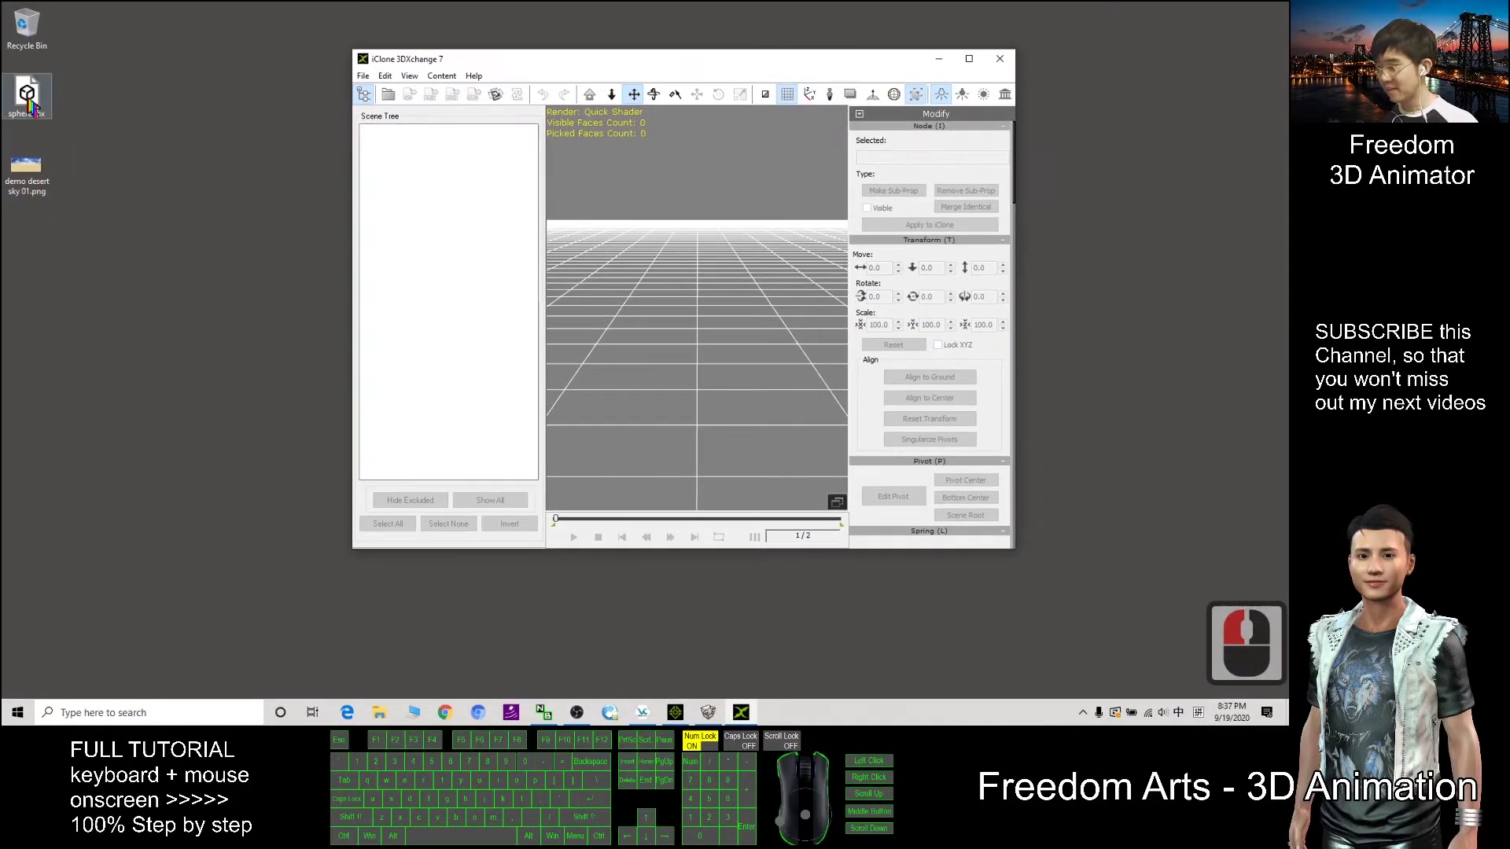
pyautogui.click(35, 101)
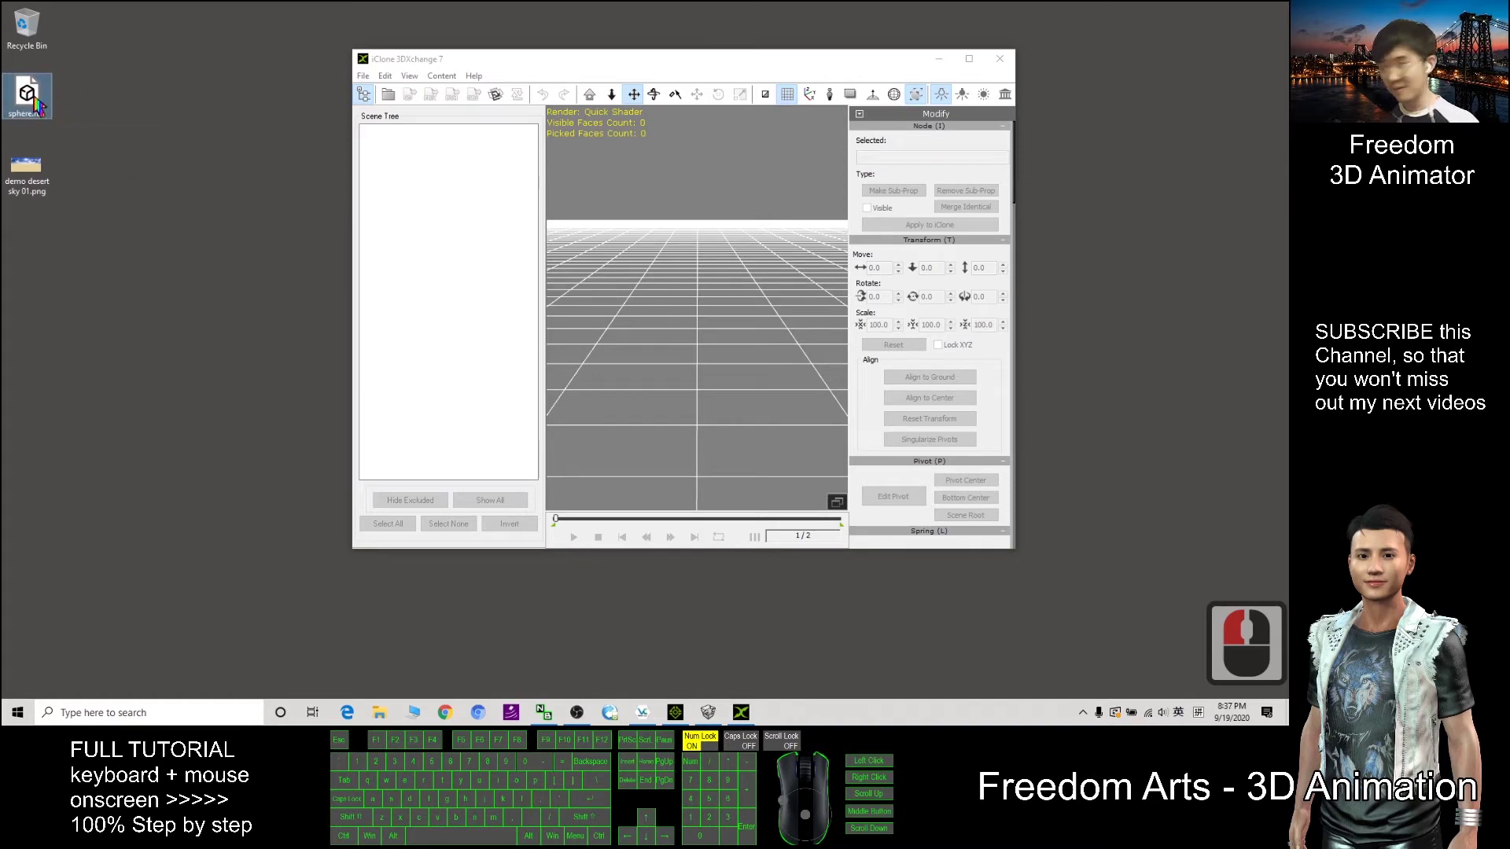
pyautogui.moveTo(31, 116); pyautogui.dragTo(712, 364)
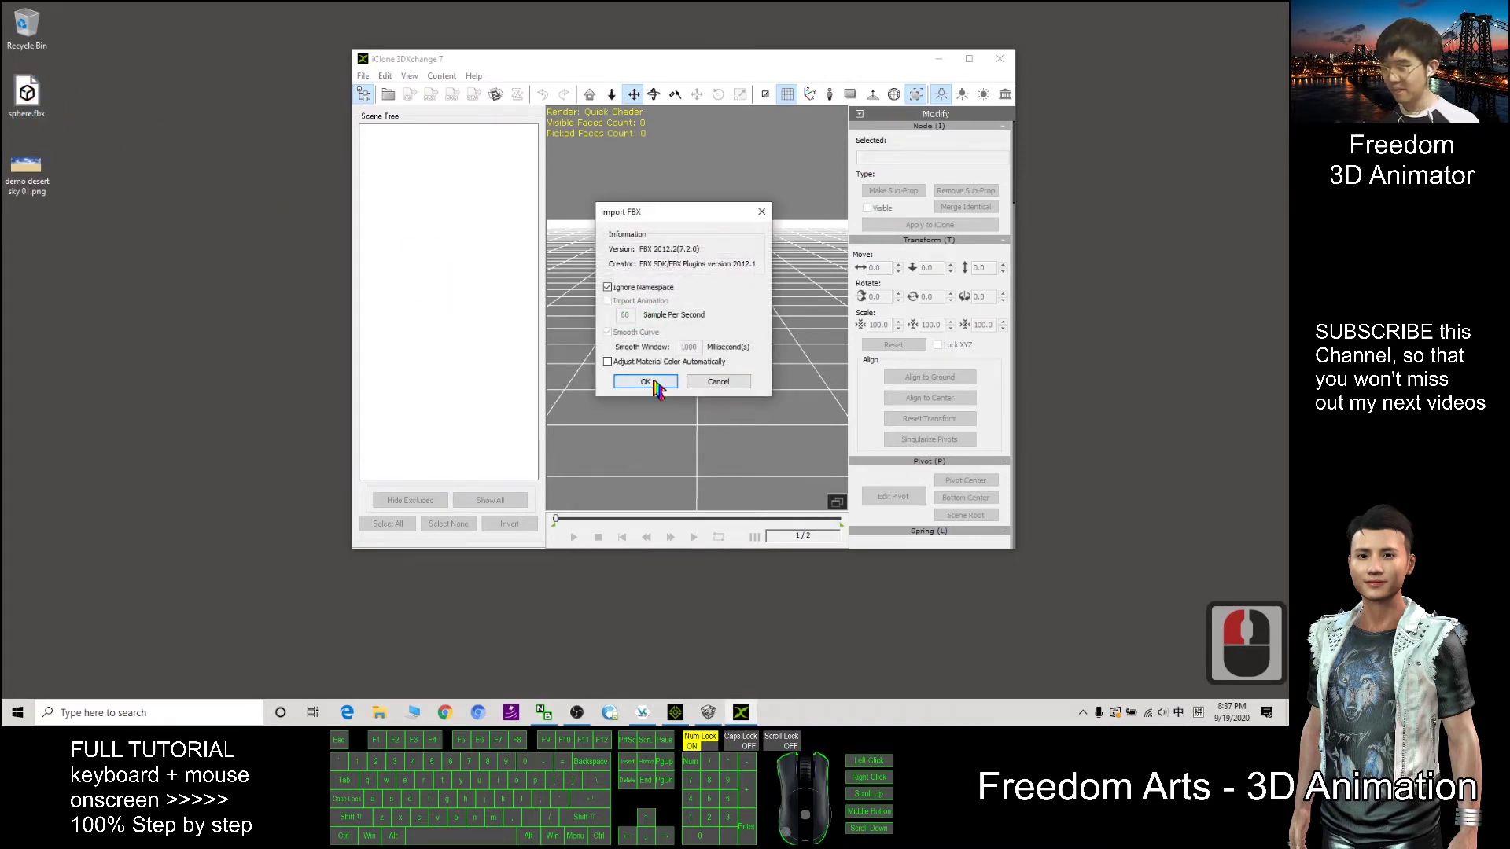
pyautogui.click(645, 382)
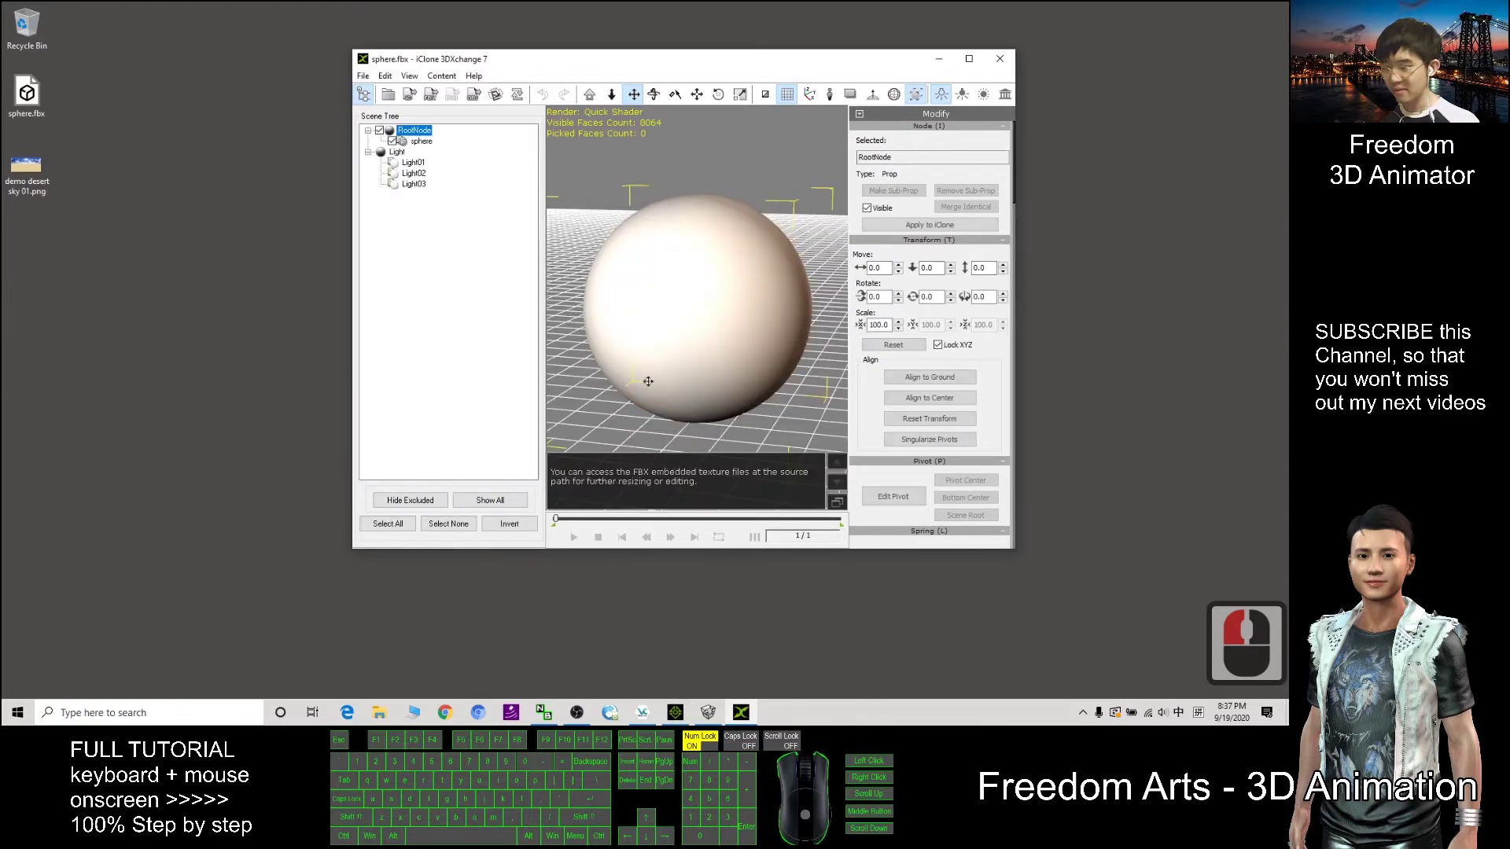
# Maximize 3DXchange and orbit around the plain white sphere
pyautogui.click(975, 57)
pyautogui.scroll(-20, 759, 364)
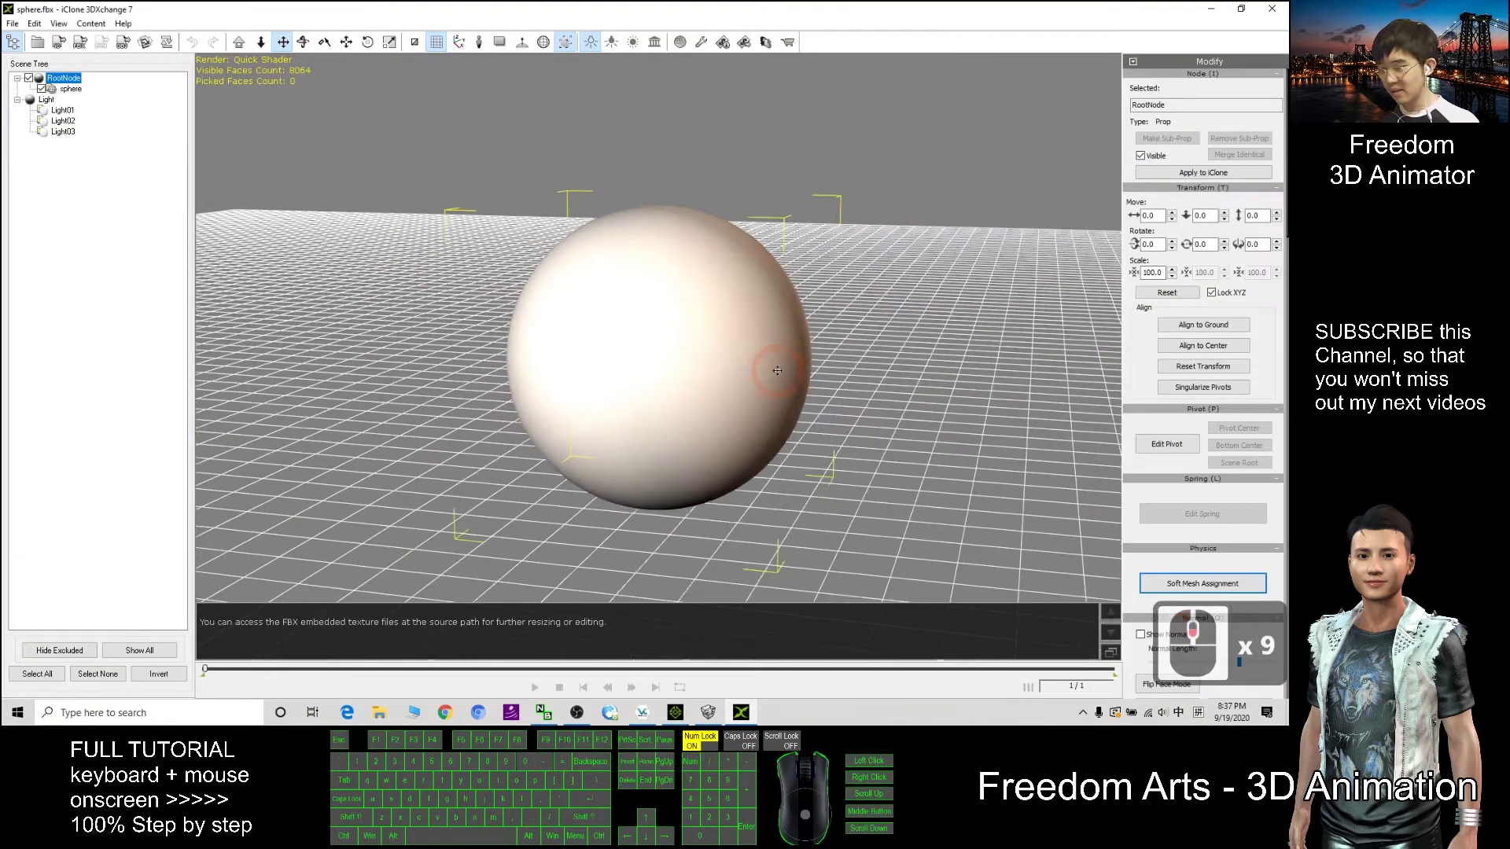
pyautogui.press('c')
pyautogui.moveTo(784, 338); pyautogui.dragTo(711, 387)
# Wrap the demo desert sky 01 image onto the sphere and orbit to check it
pyautogui.doubleClick(728, 8)
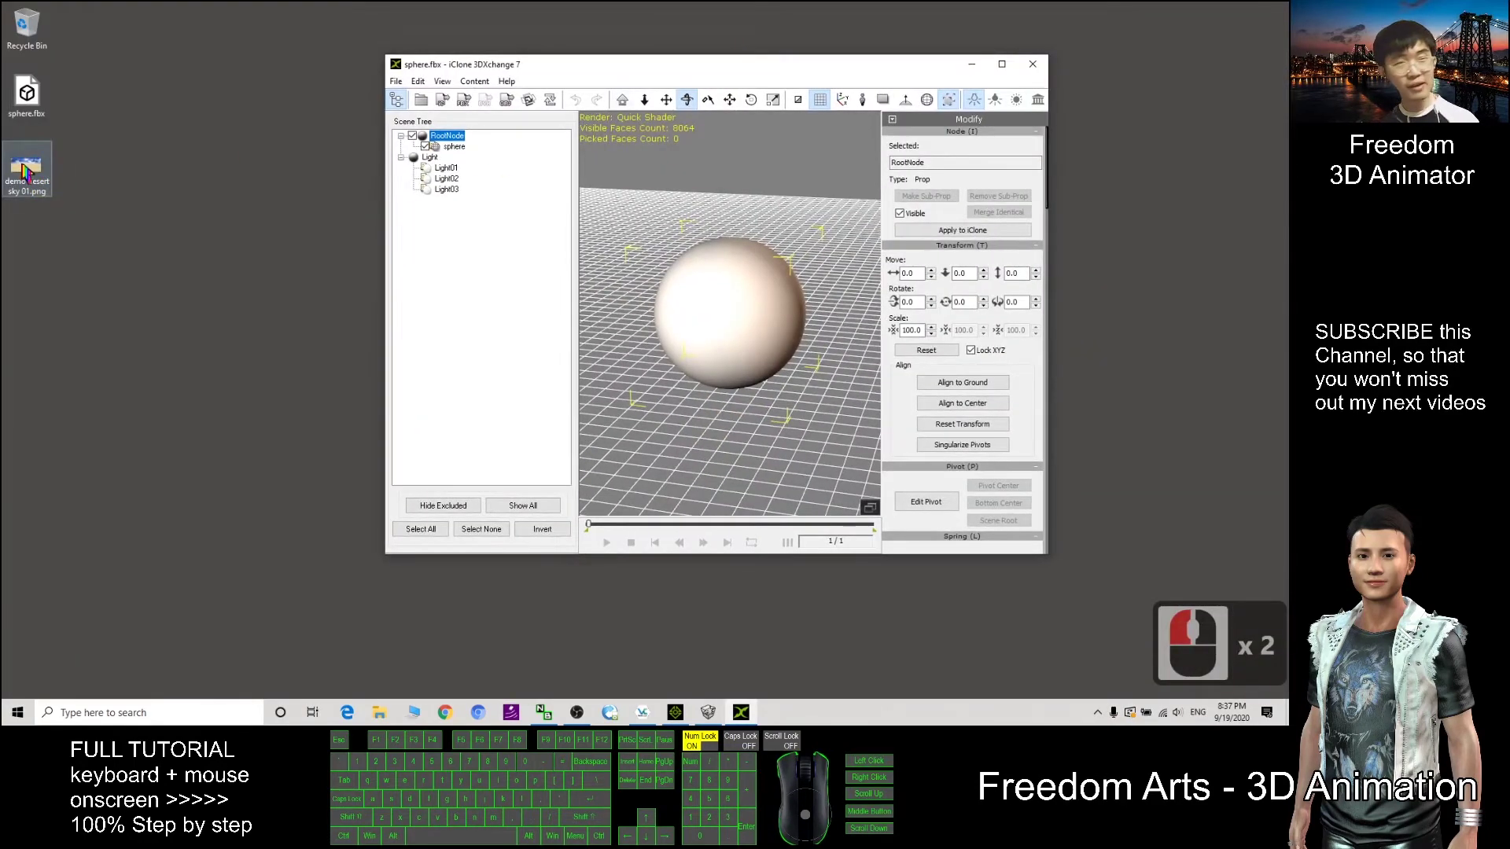
pyautogui.moveTo(32, 175); pyautogui.dragTo(715, 302)
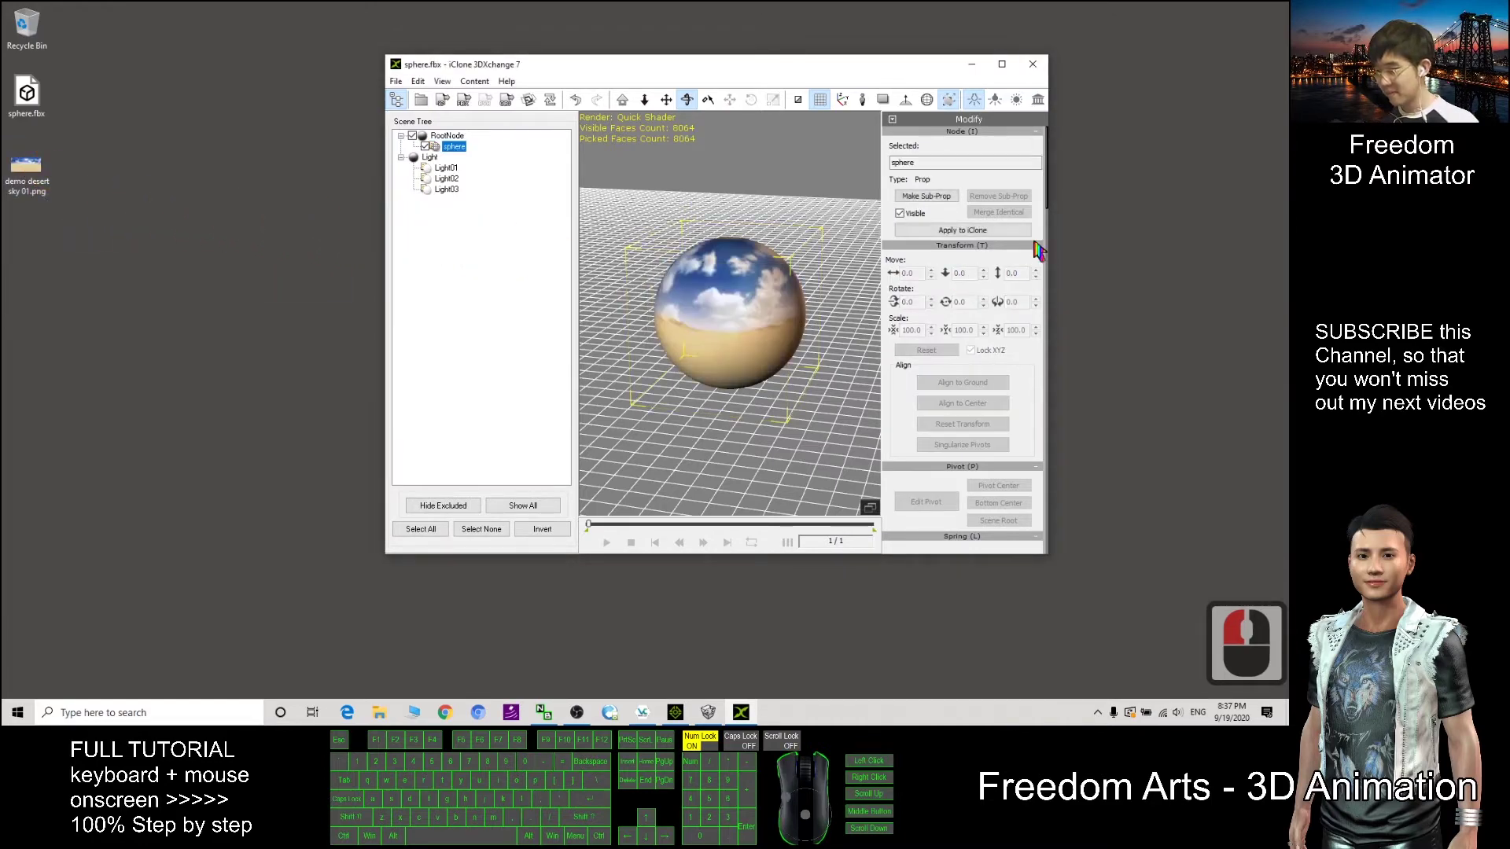
pyautogui.click(1002, 63)
pyautogui.click(730, 291)
pyautogui.scroll(20, 731, 291)
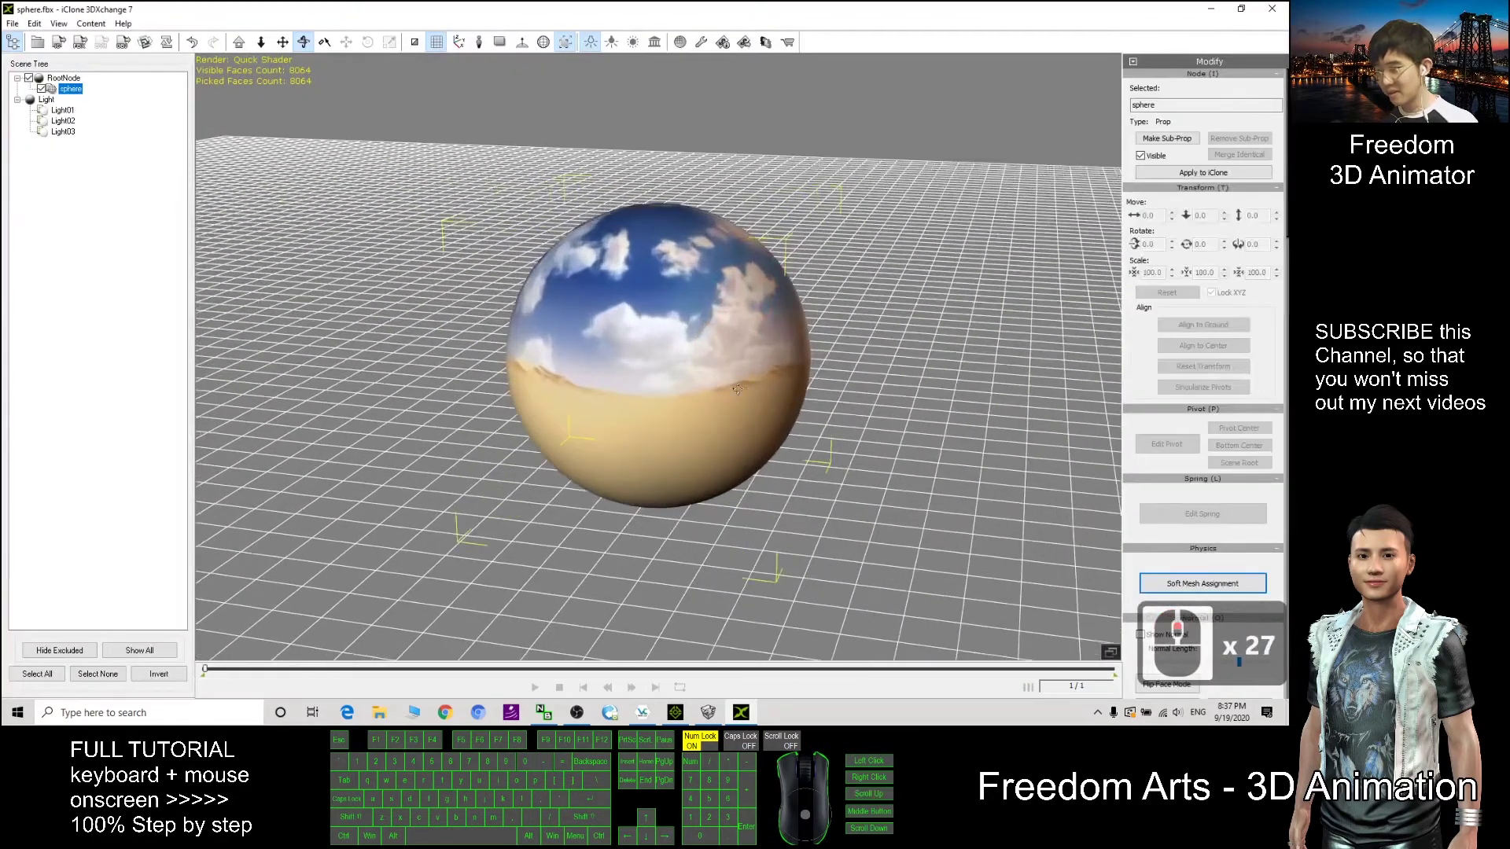
pyautogui.press('c')
pyautogui.moveTo(823, 437); pyautogui.dragTo(793, 457)
# Return to selection mode and double-click the textured sphere to select it
pyautogui.click(1022, 271)
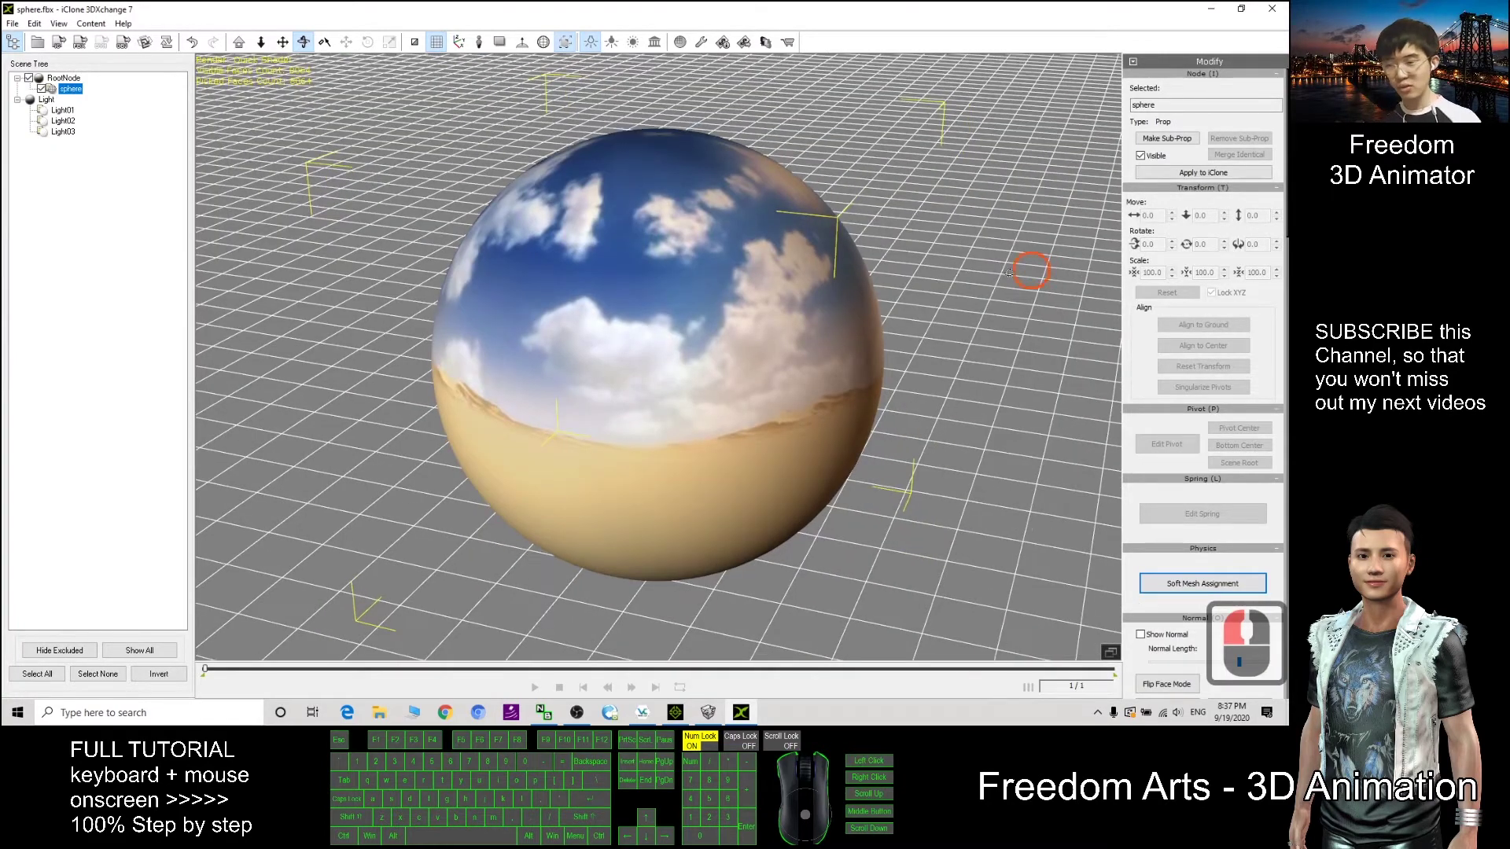
pyautogui.doubleClick(665, 289)
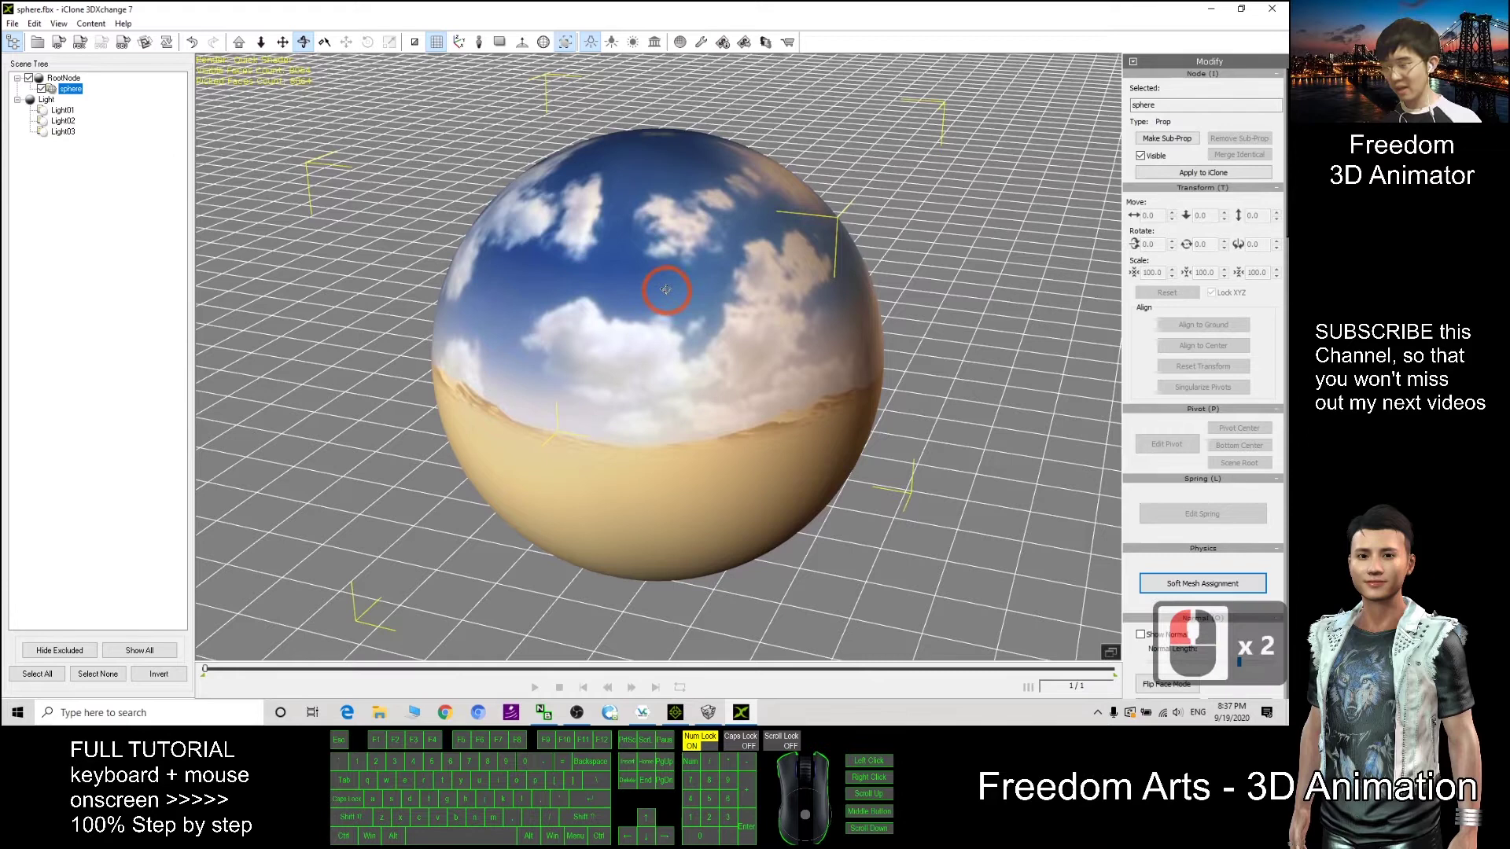
pyautogui.press('q')
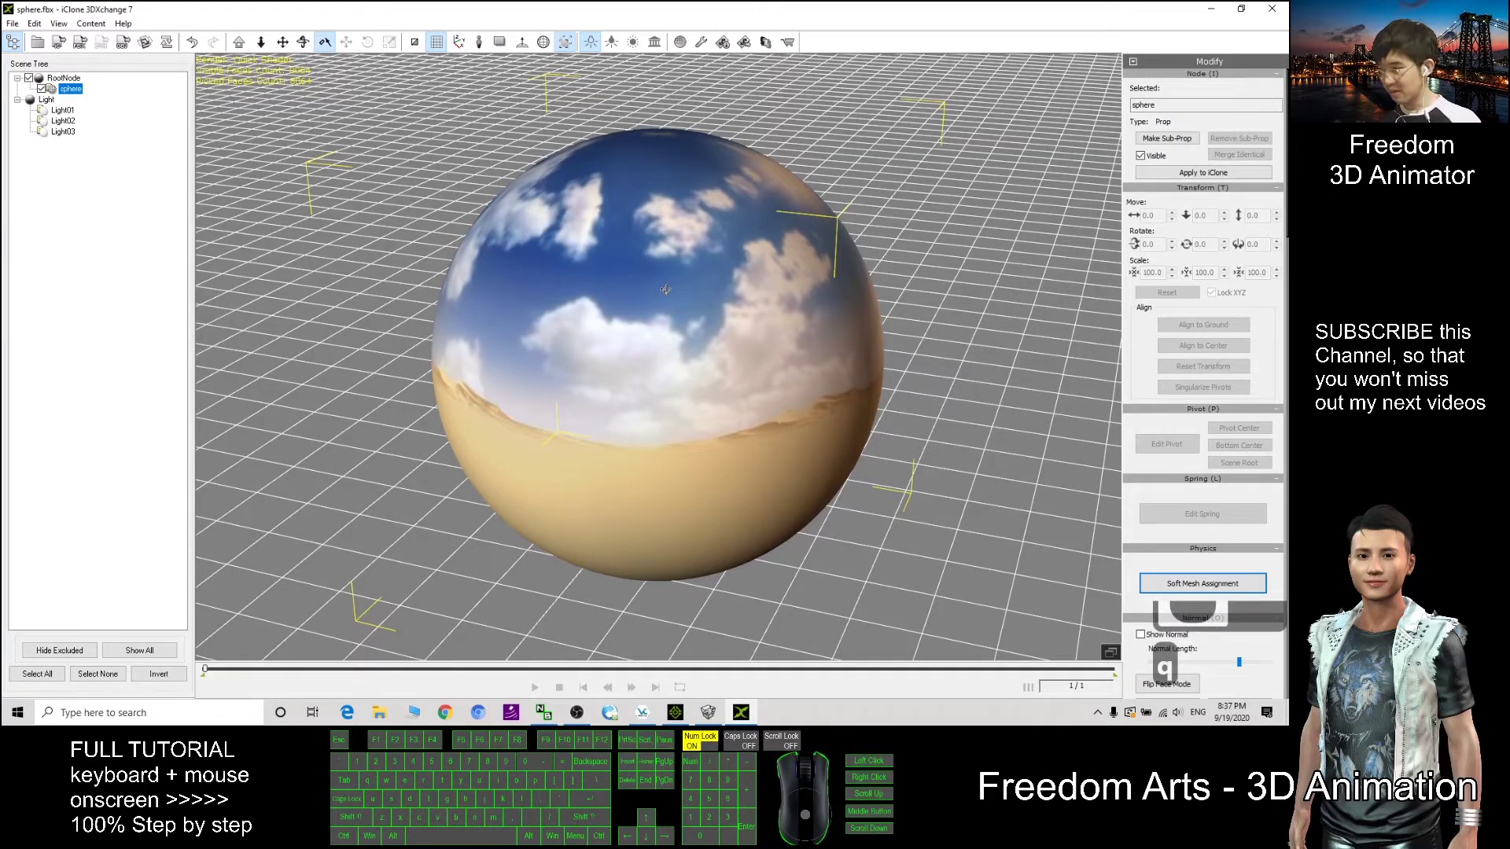
pyautogui.doubleClick(661, 289)
pyautogui.doubleClick(659, 293)
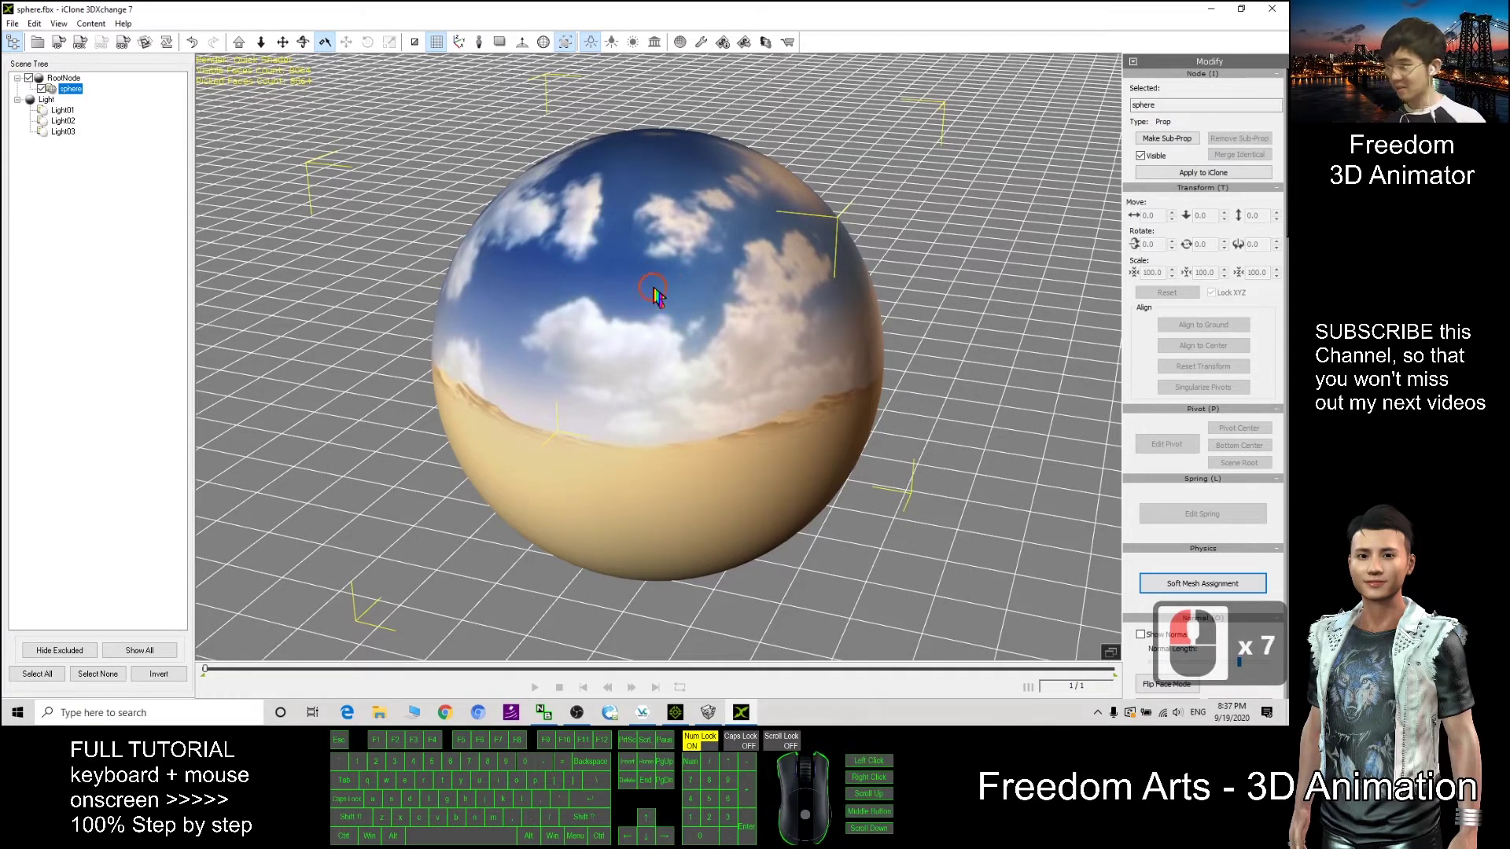
pyautogui.doubleClick(657, 290)
pyautogui.doubleClick(657, 290)
pyautogui.doubleClick(692, 280)
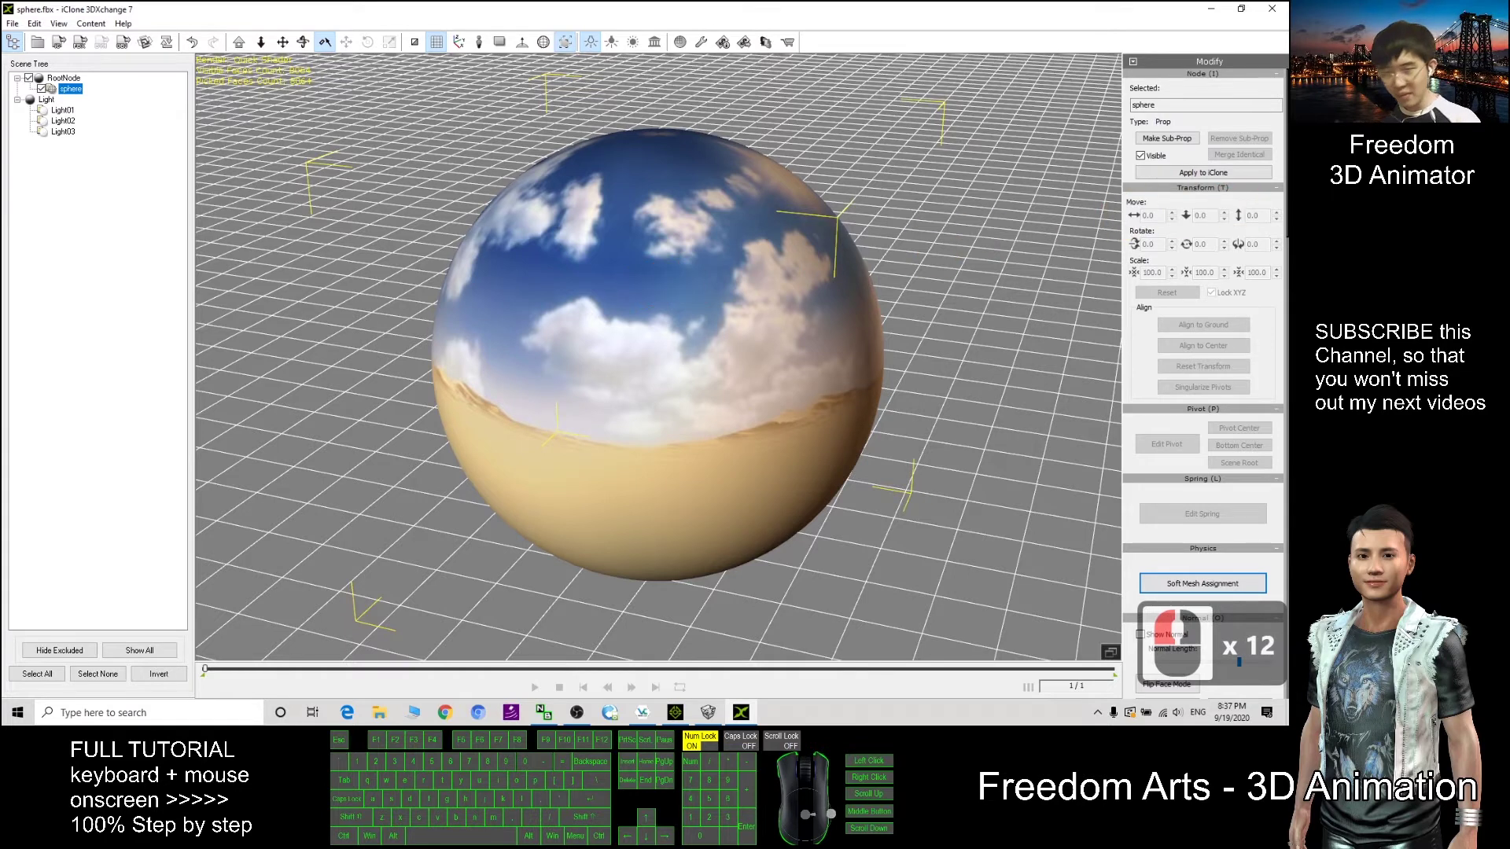
# Copy the file name of the demo desert sky 01 image on the desktop
pyautogui.click(1284, 199)
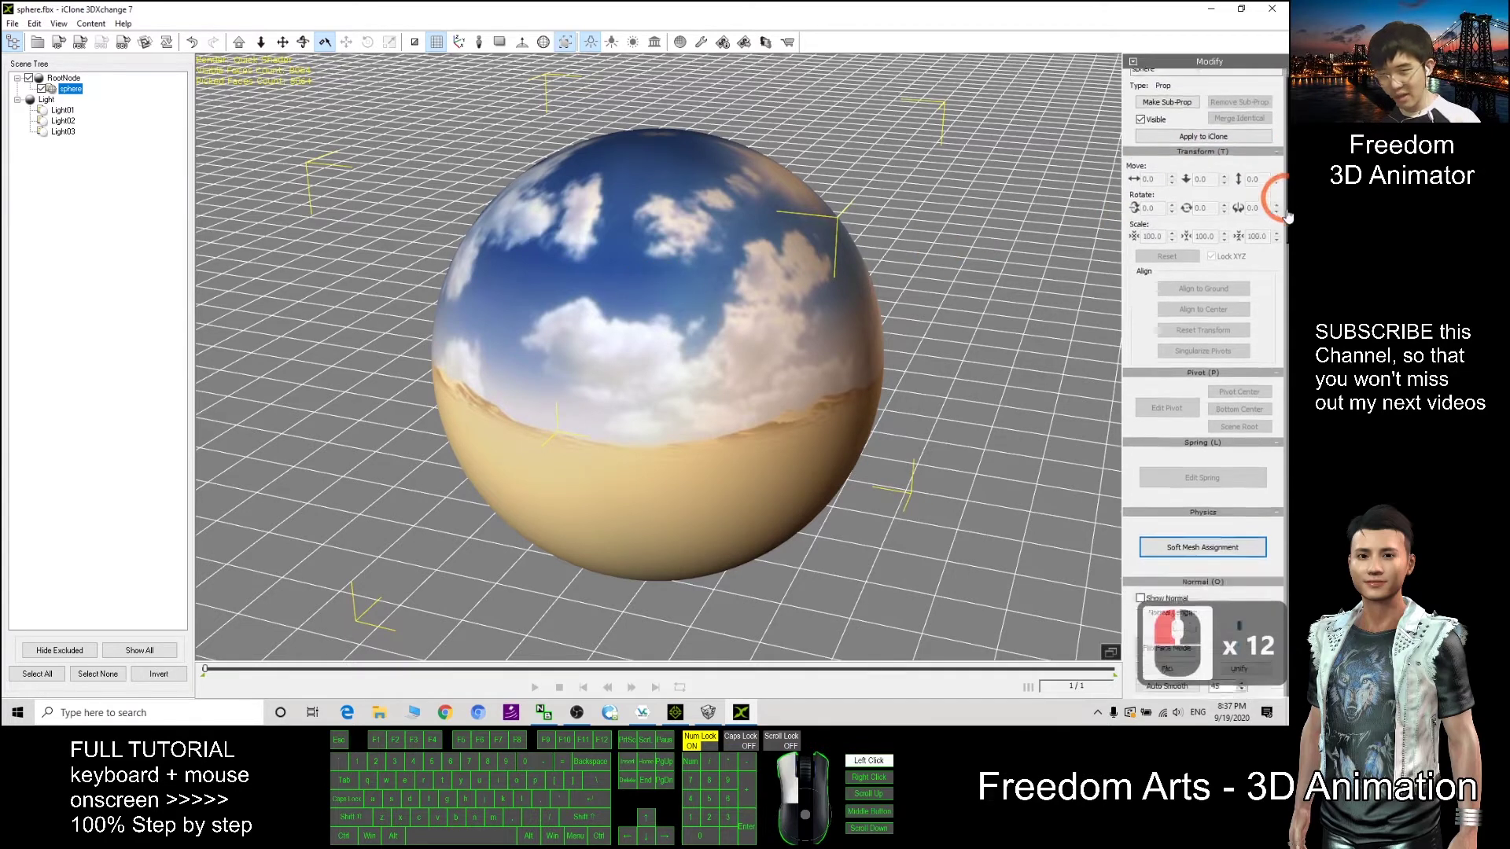
pyautogui.moveTo(1287, 216); pyautogui.dragTo(1284, 287)
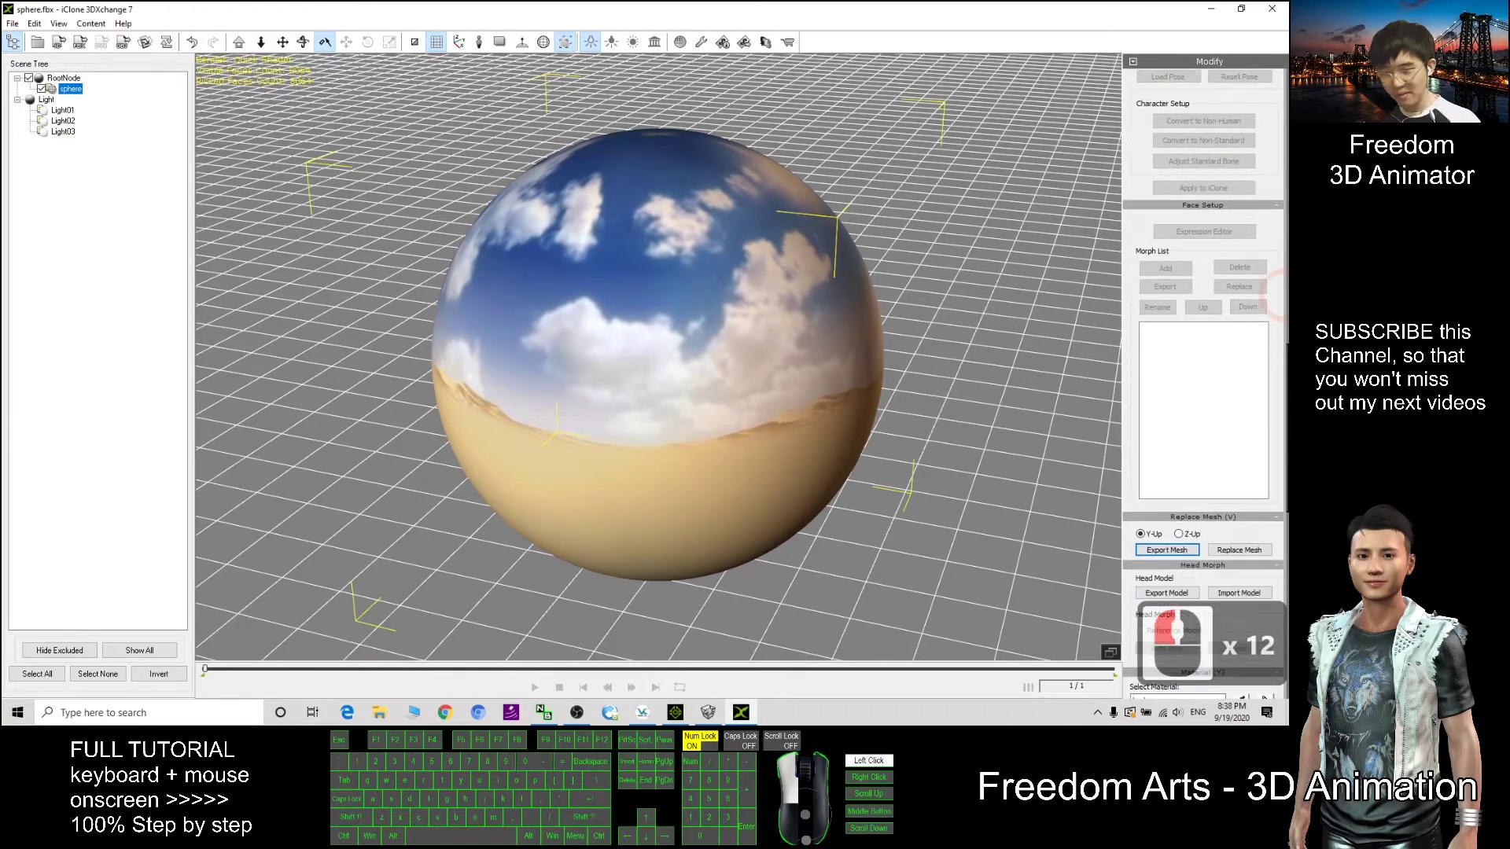
pyautogui.scroll(-10, 1260, 629)
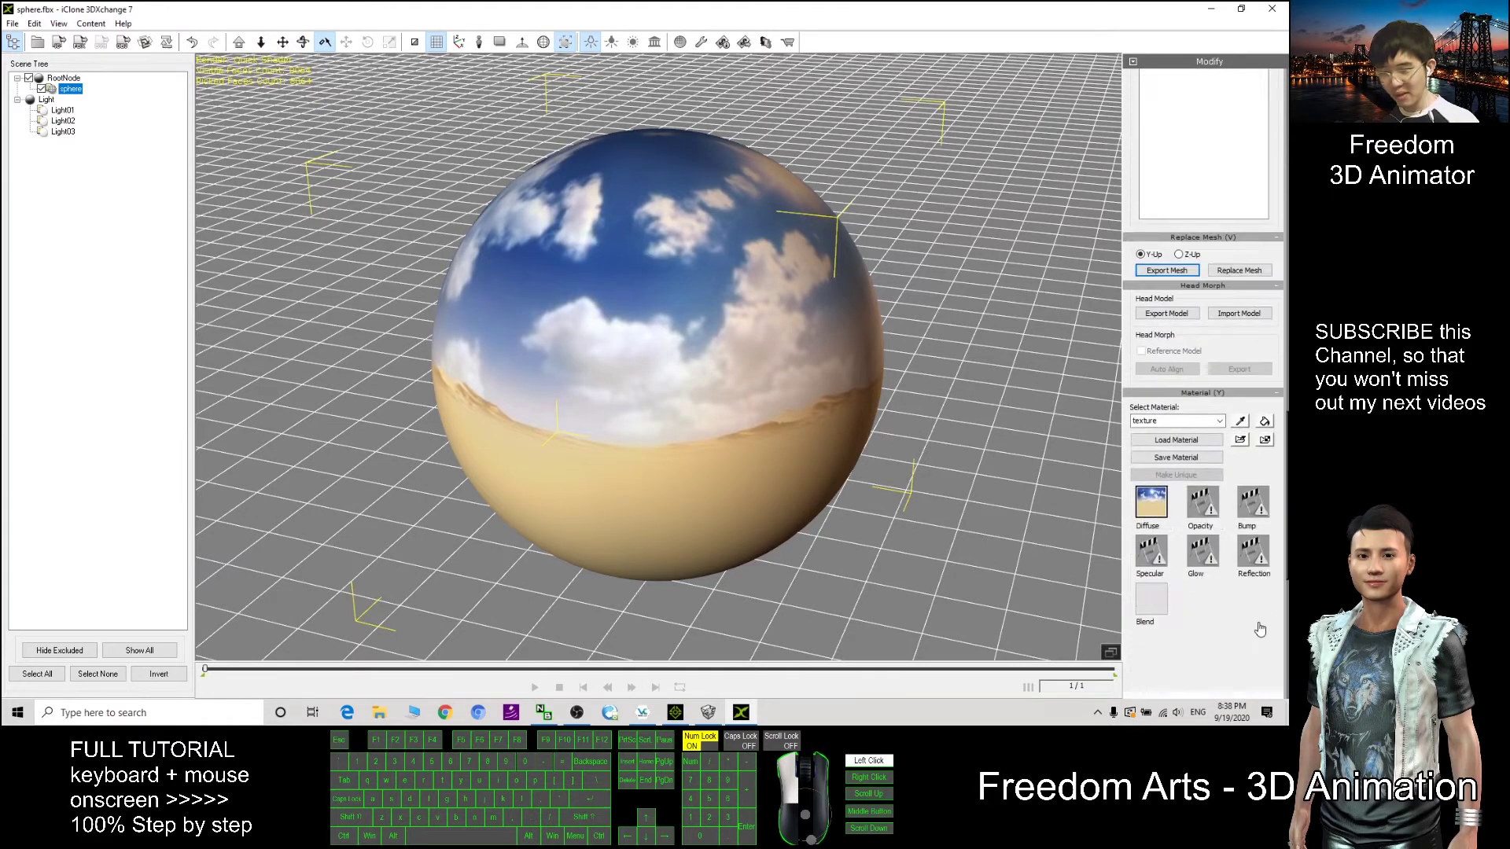
pyautogui.scroll(-2, 1259, 629)
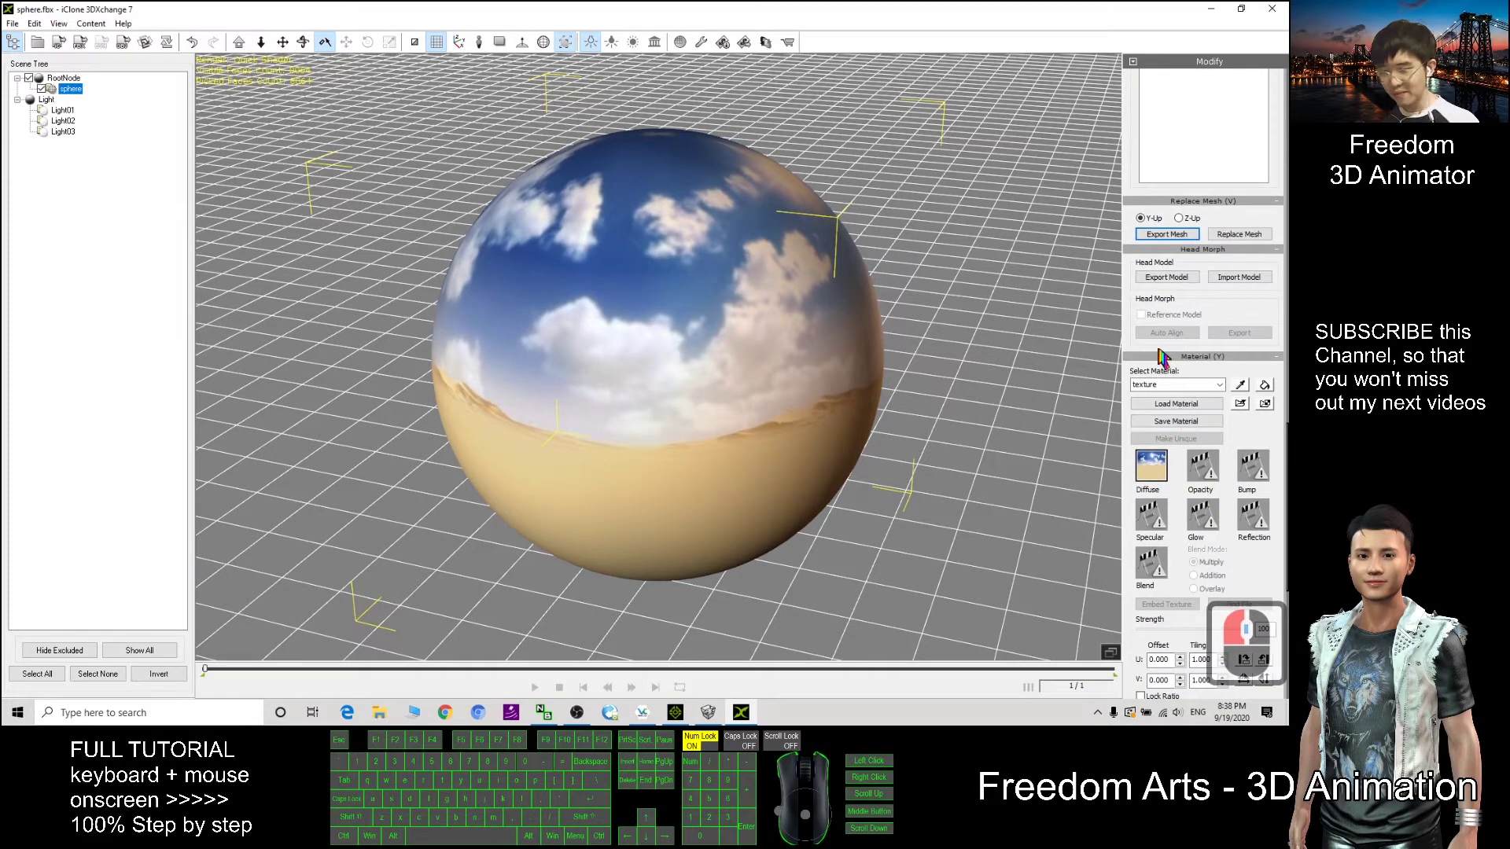
pyautogui.moveTo(769, 11); pyautogui.dragTo(744, 37)
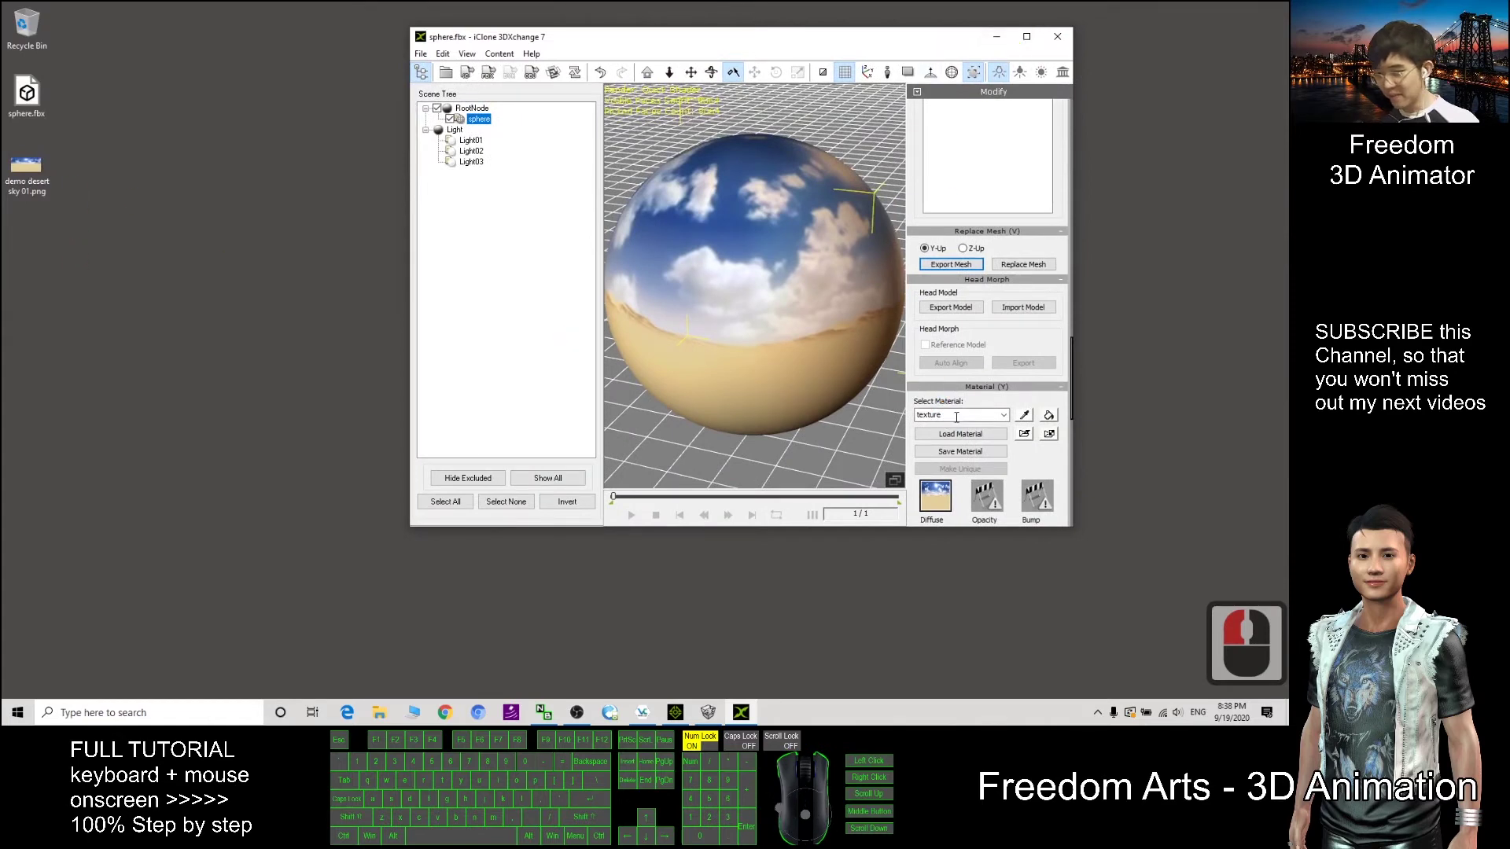
pyautogui.click(26, 185)
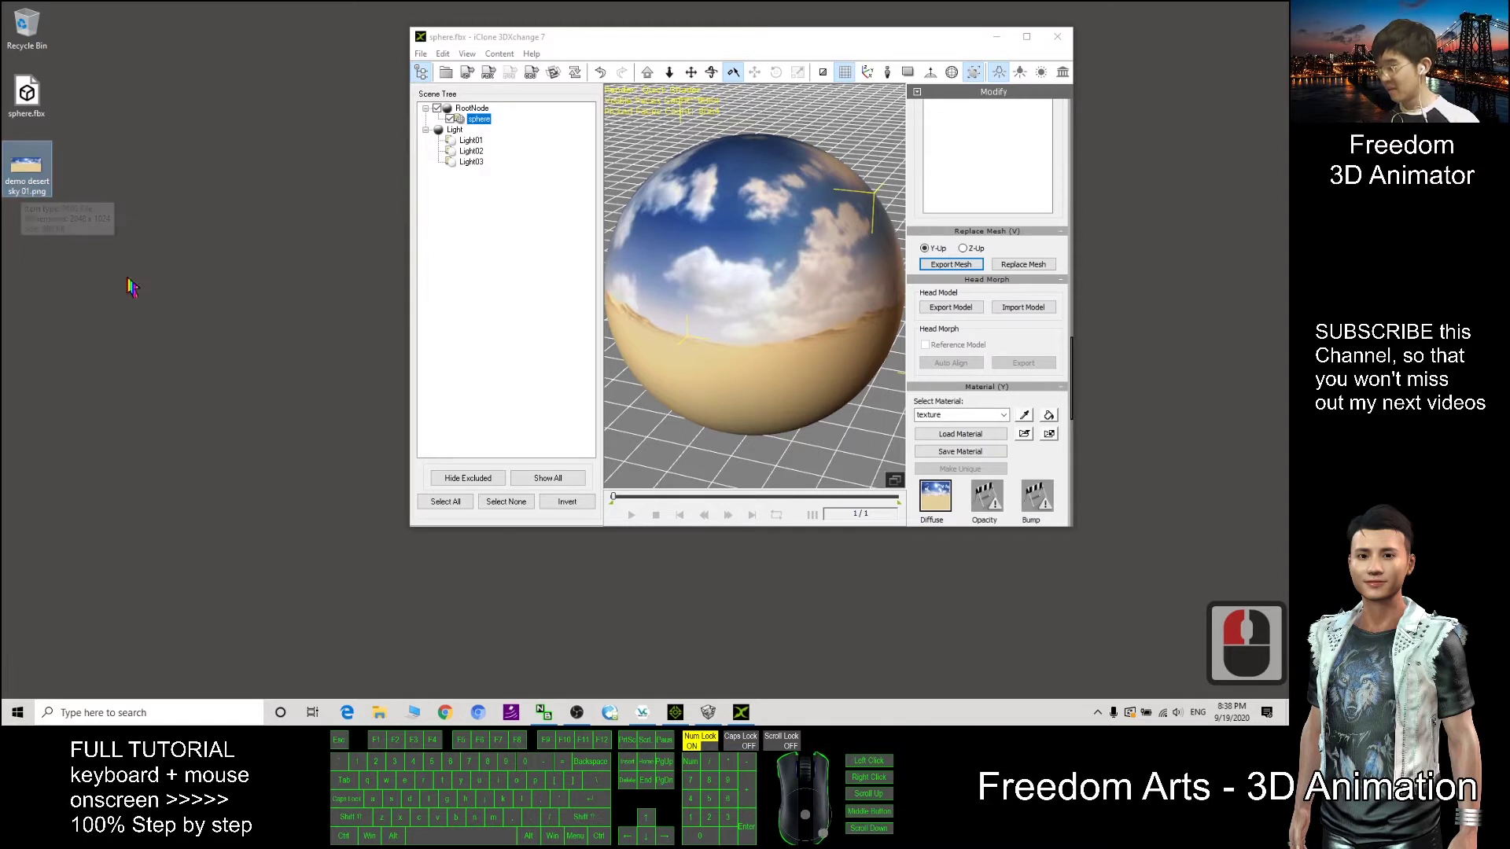
pyautogui.doubleClick(29, 186)
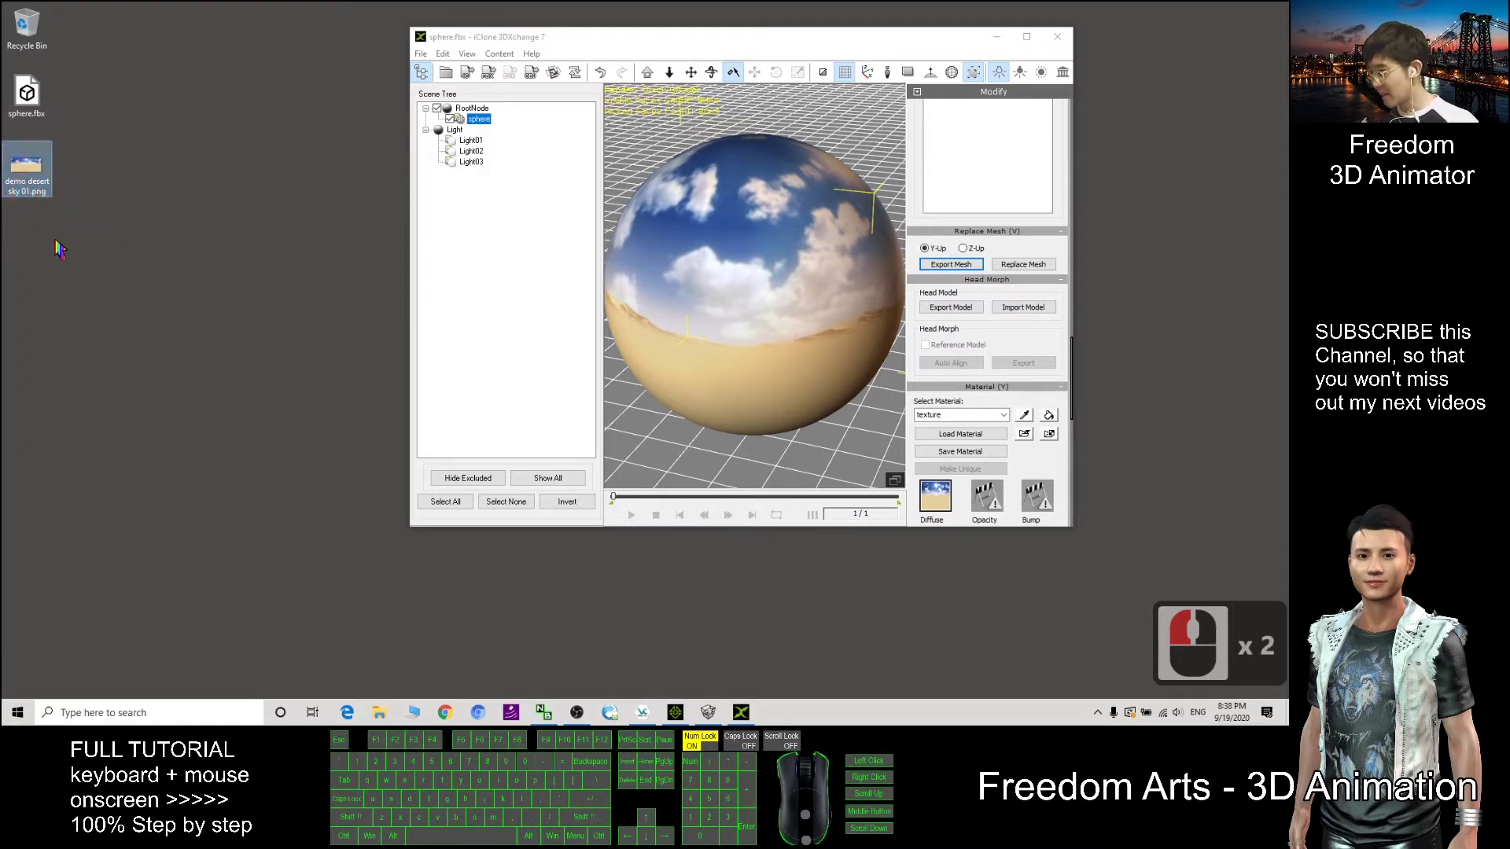
pyautogui.press('F2')
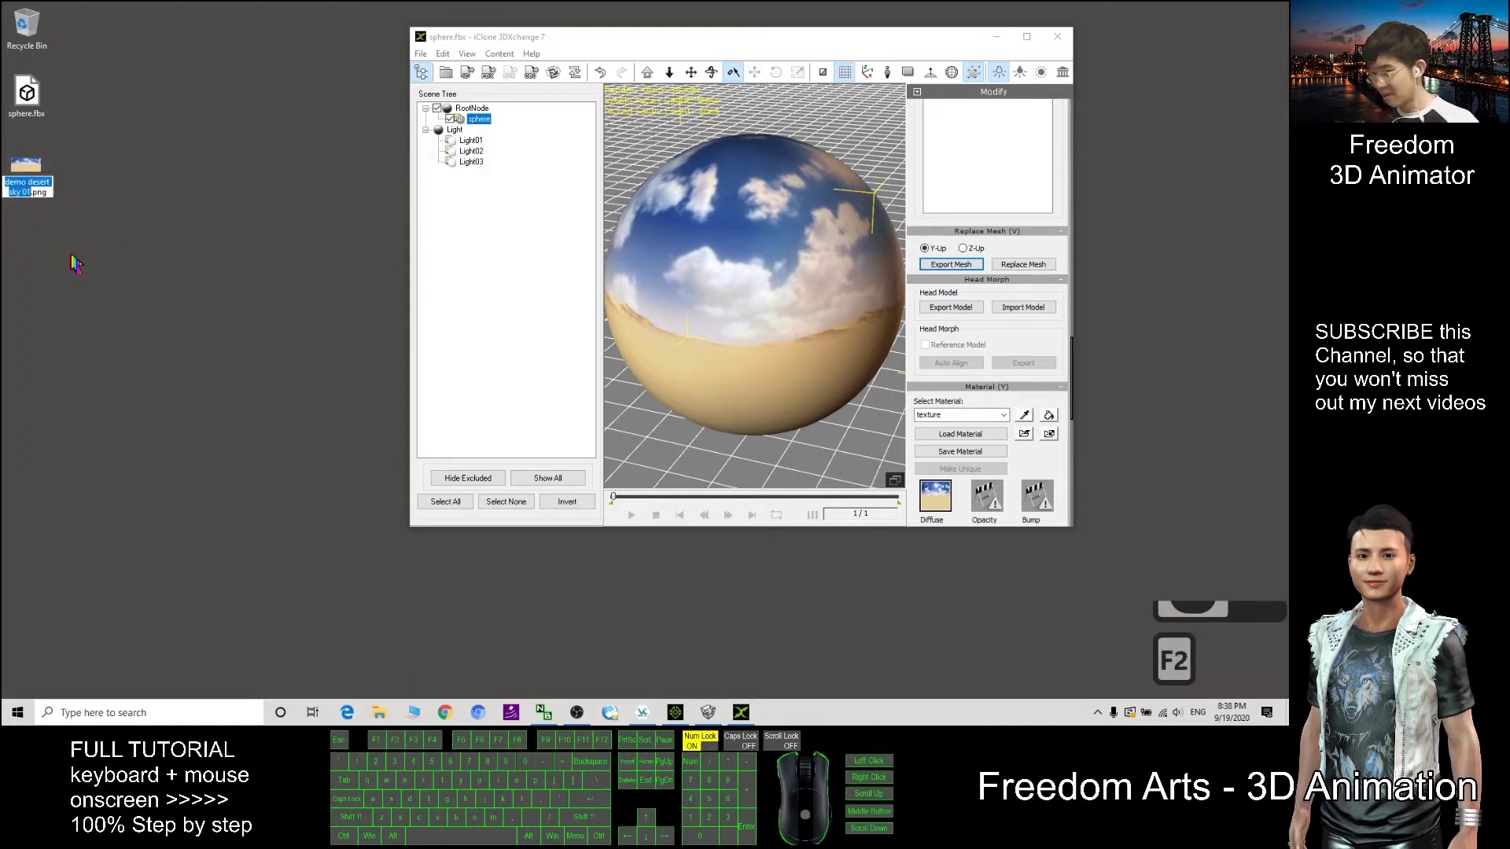
pyautogui.hotkey('ctrl', 'c')
# Paste it as the sphere's material name, replacing 'texture'
pyautogui.click(1026, 37)
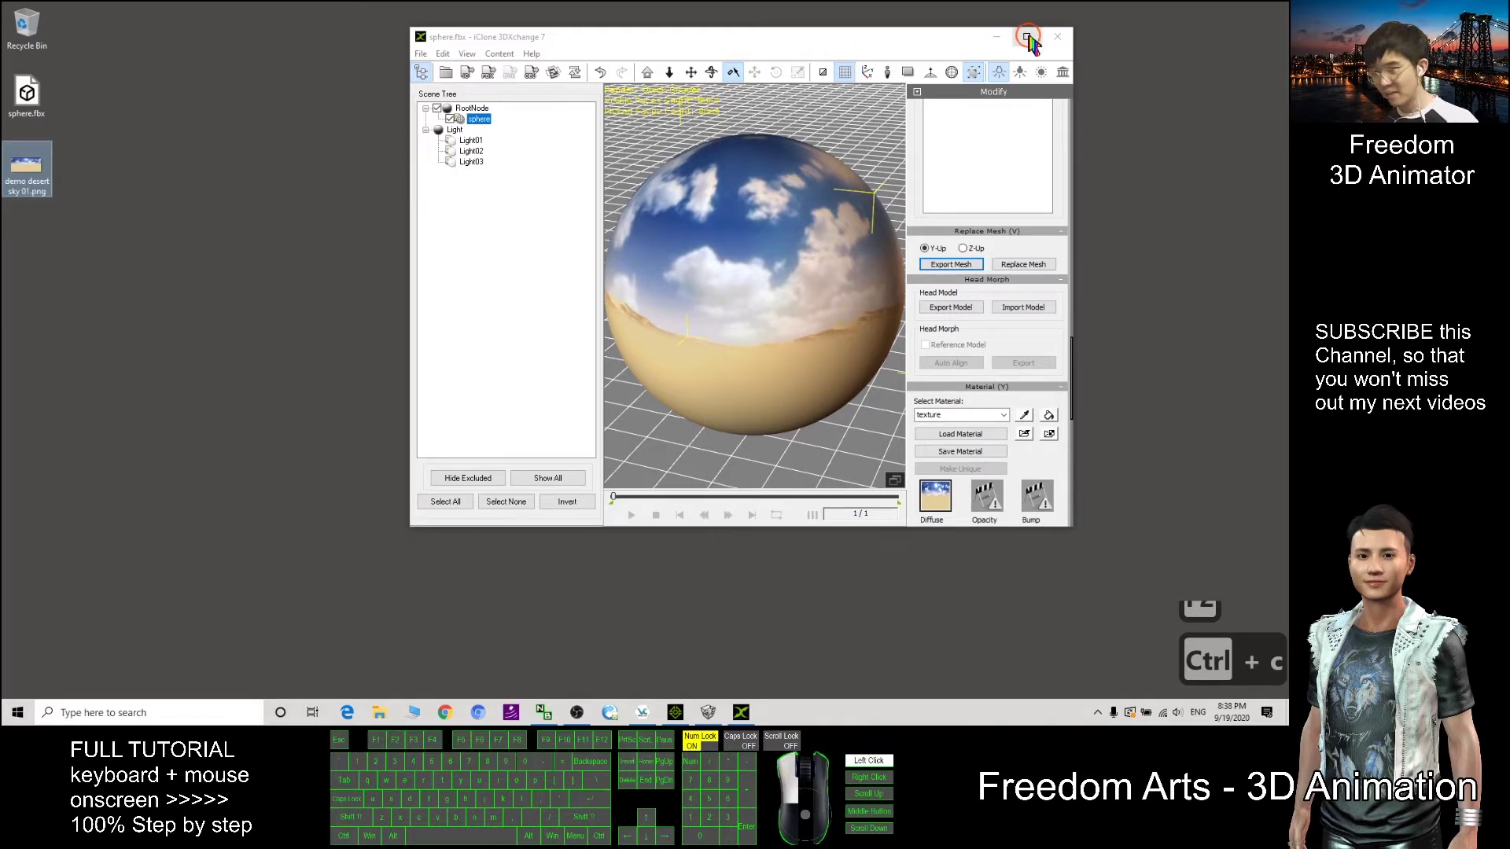
pyautogui.click(1026, 37)
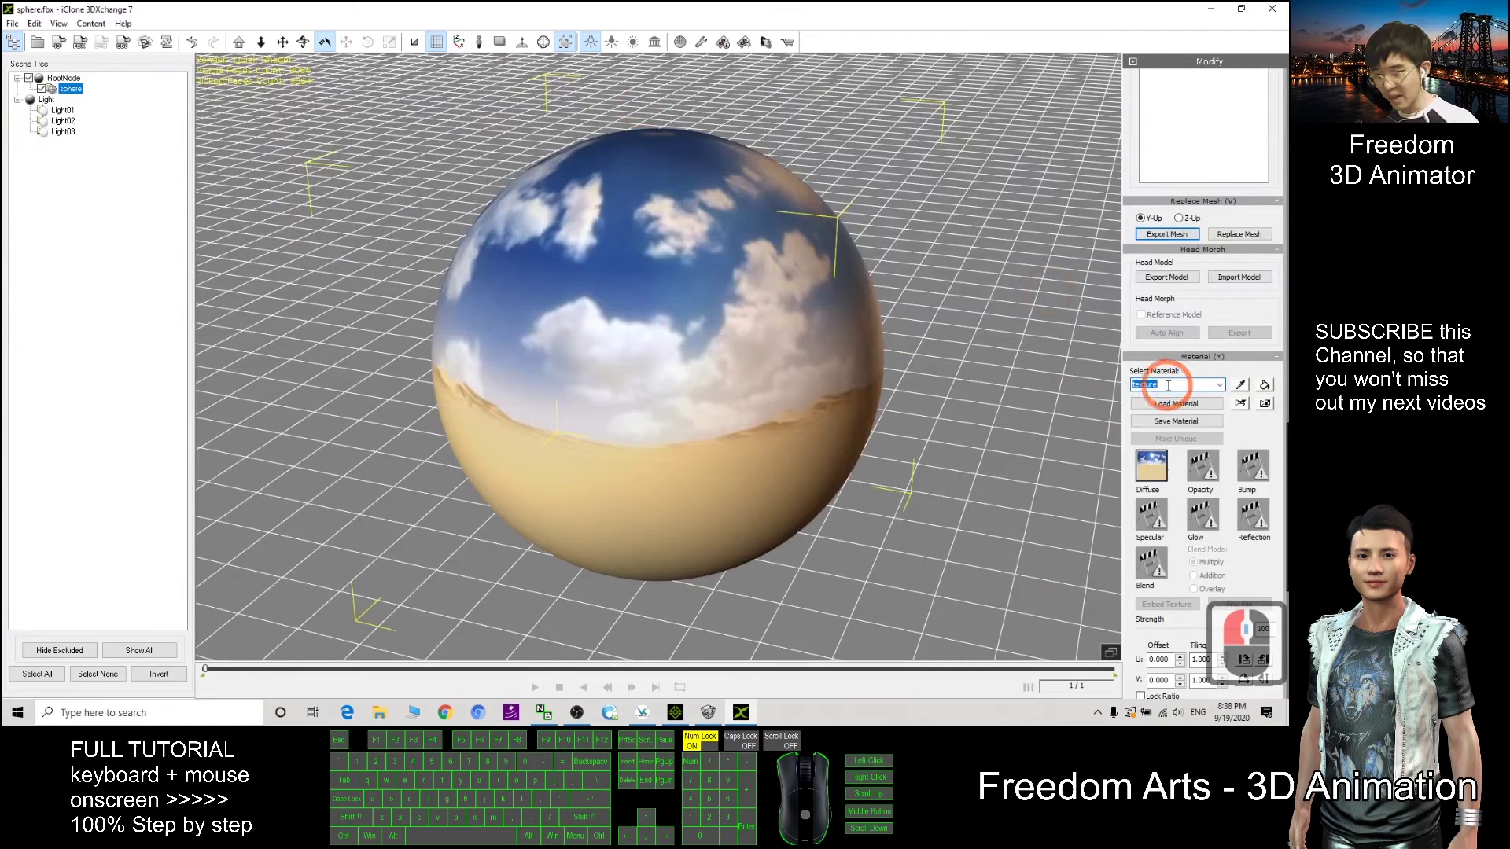
pyautogui.hotkey('ctrl', 'v')
pyautogui.press('Return')
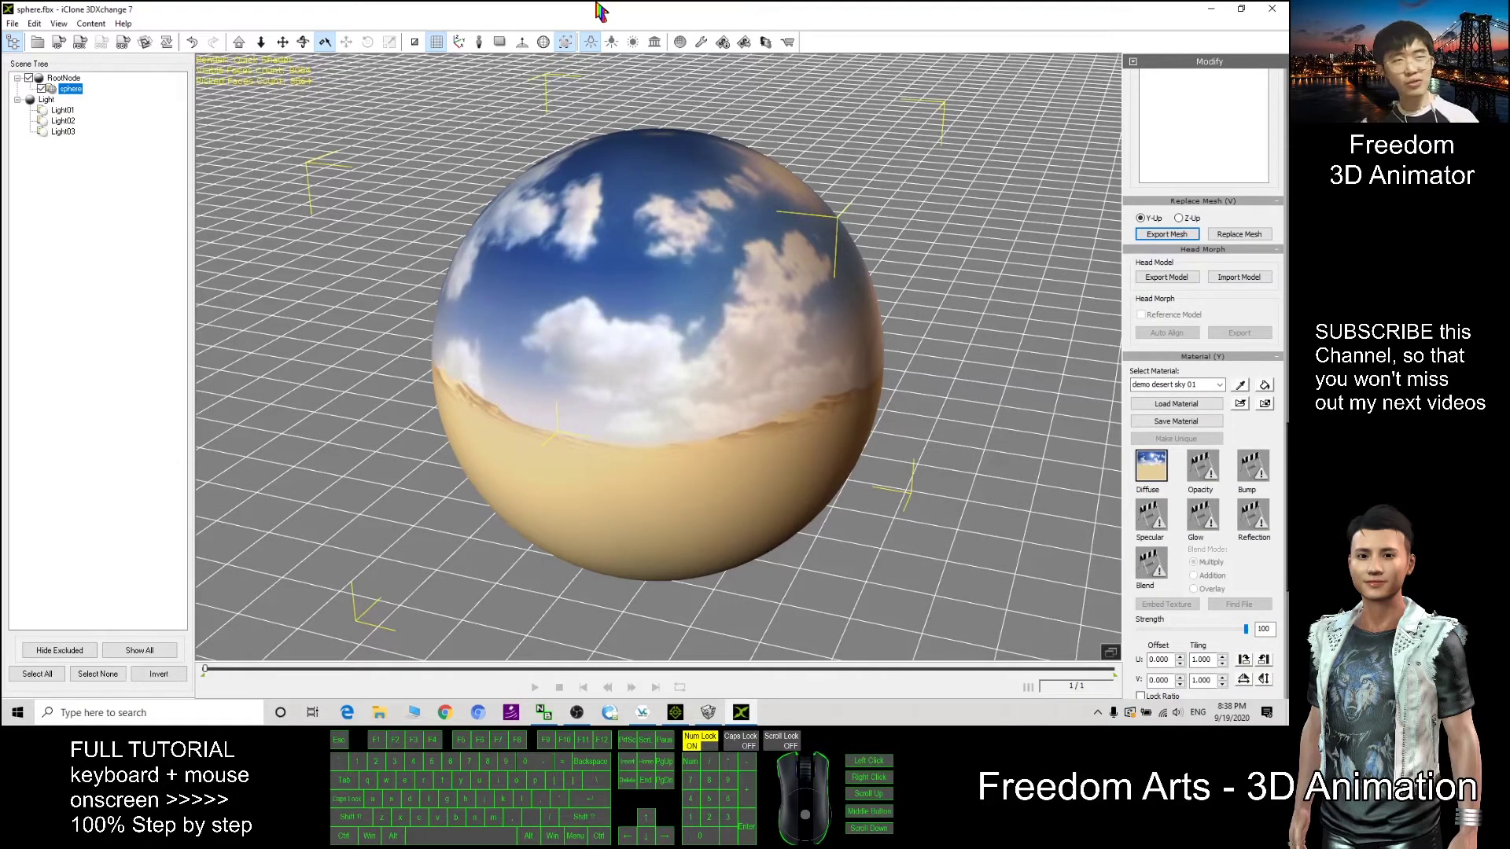
# Set the FBX export file name to 'demo desert sky 01' with the Maya optimized preset
pyautogui.moveTo(601, 11); pyautogui.dragTo(752, 50)
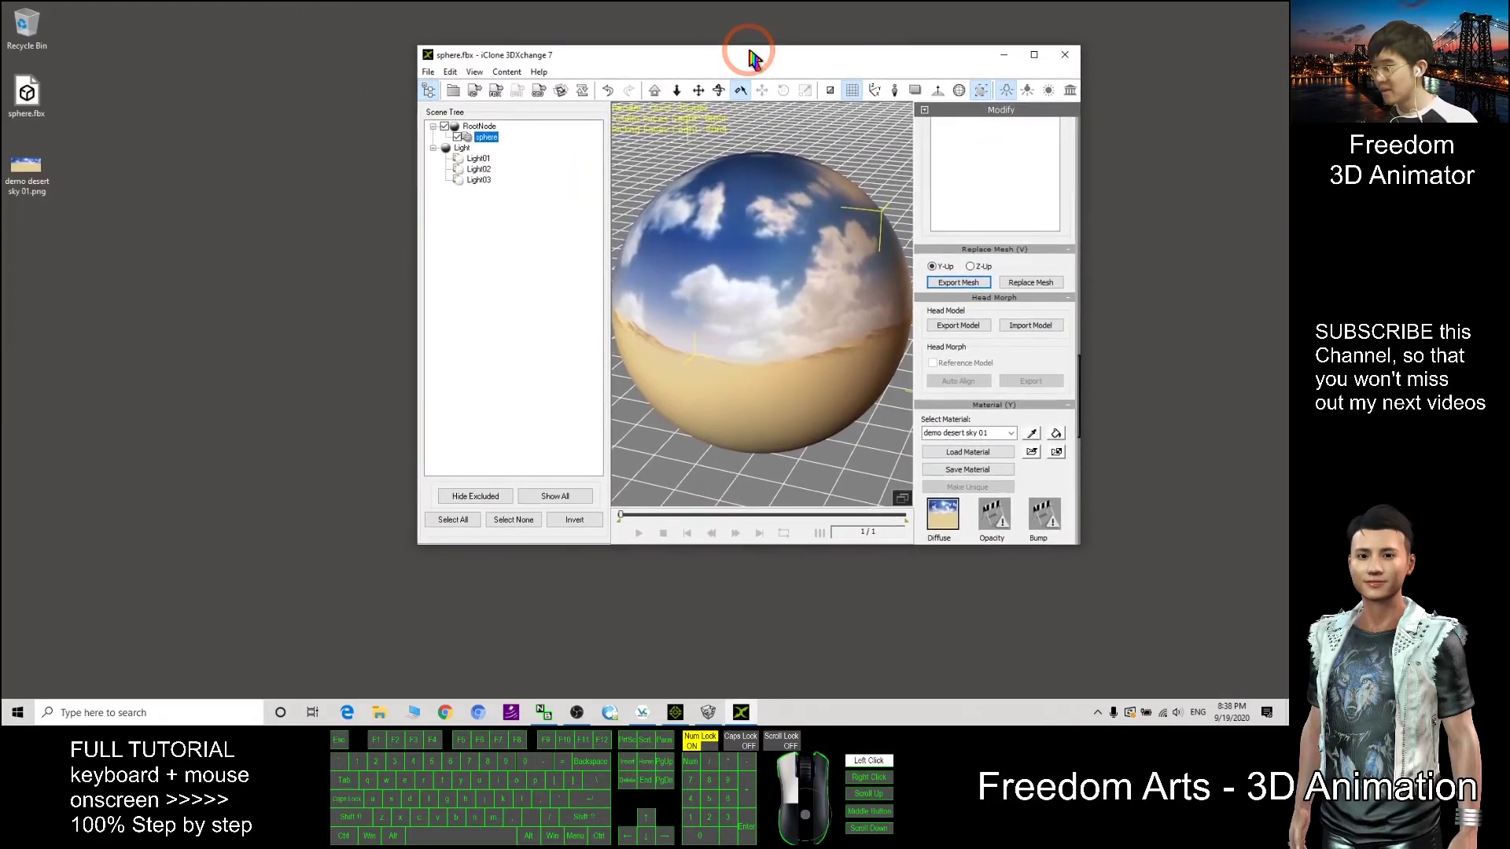
pyautogui.click(496, 90)
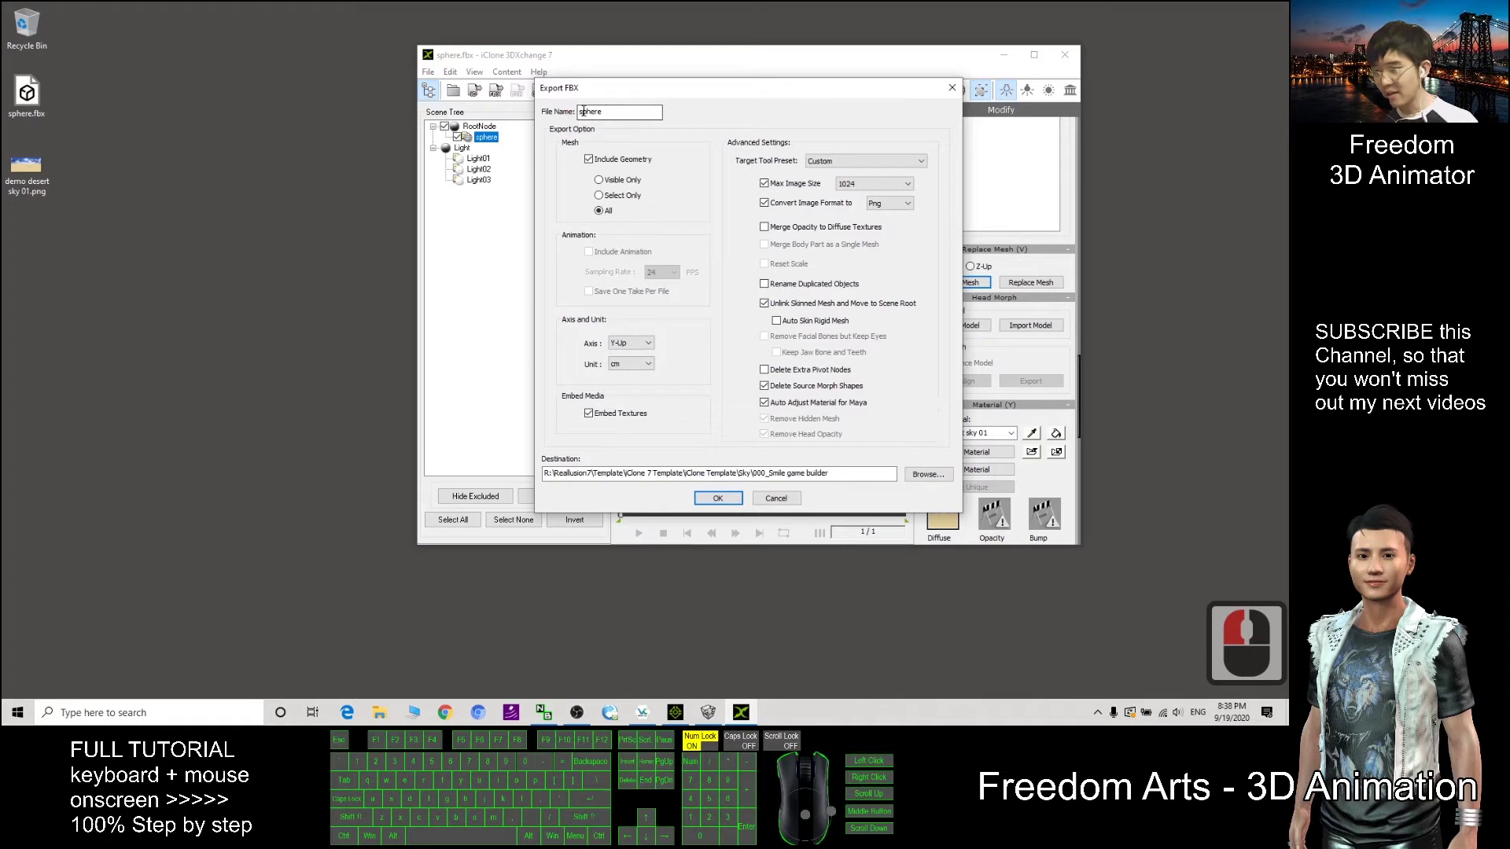
pyautogui.doubleClick(618, 115)
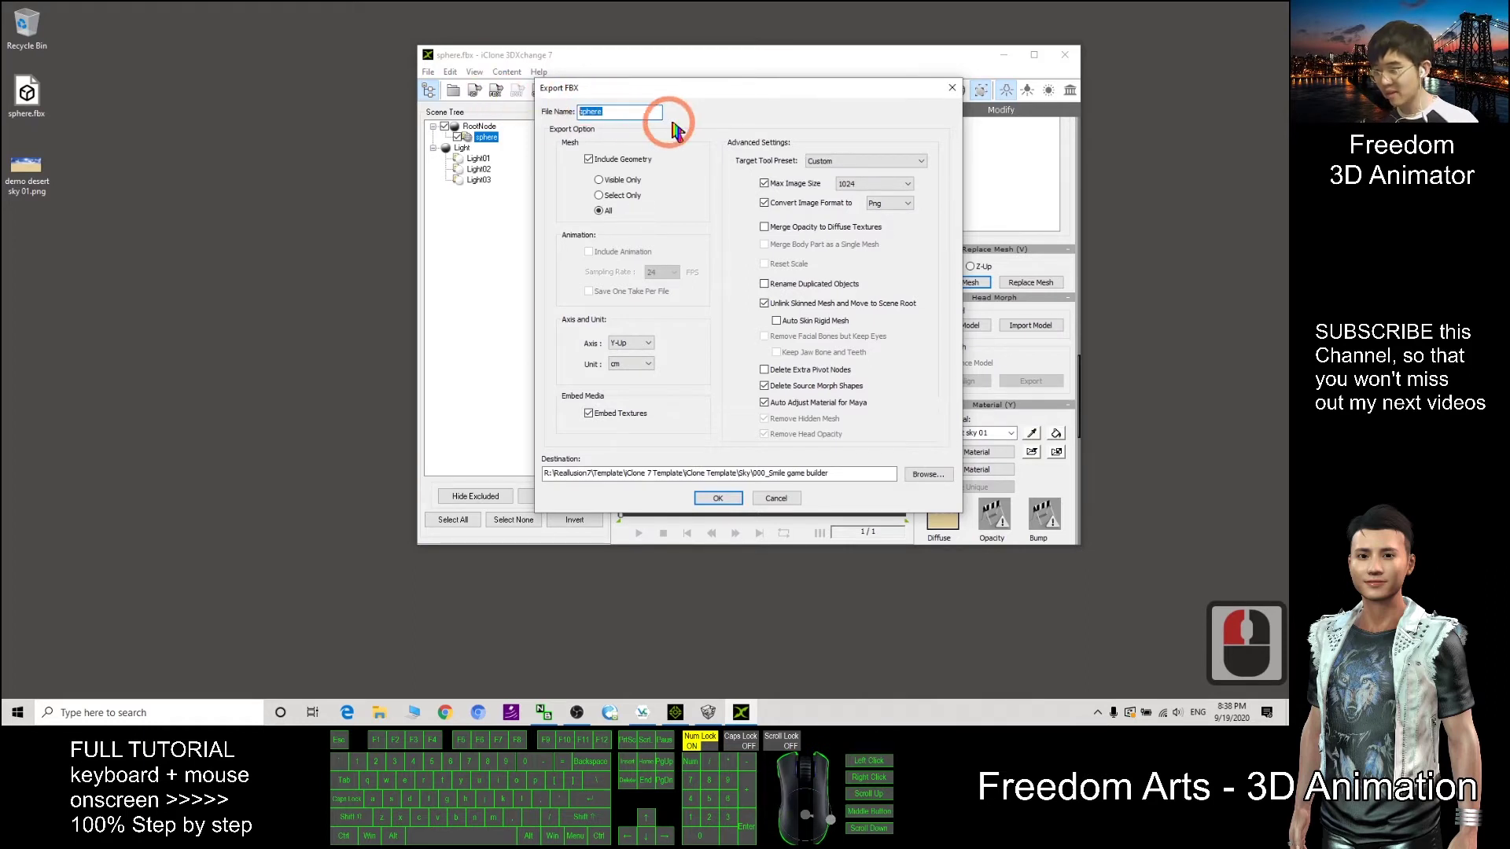
pyautogui.hotkey('ctrl', 'v')
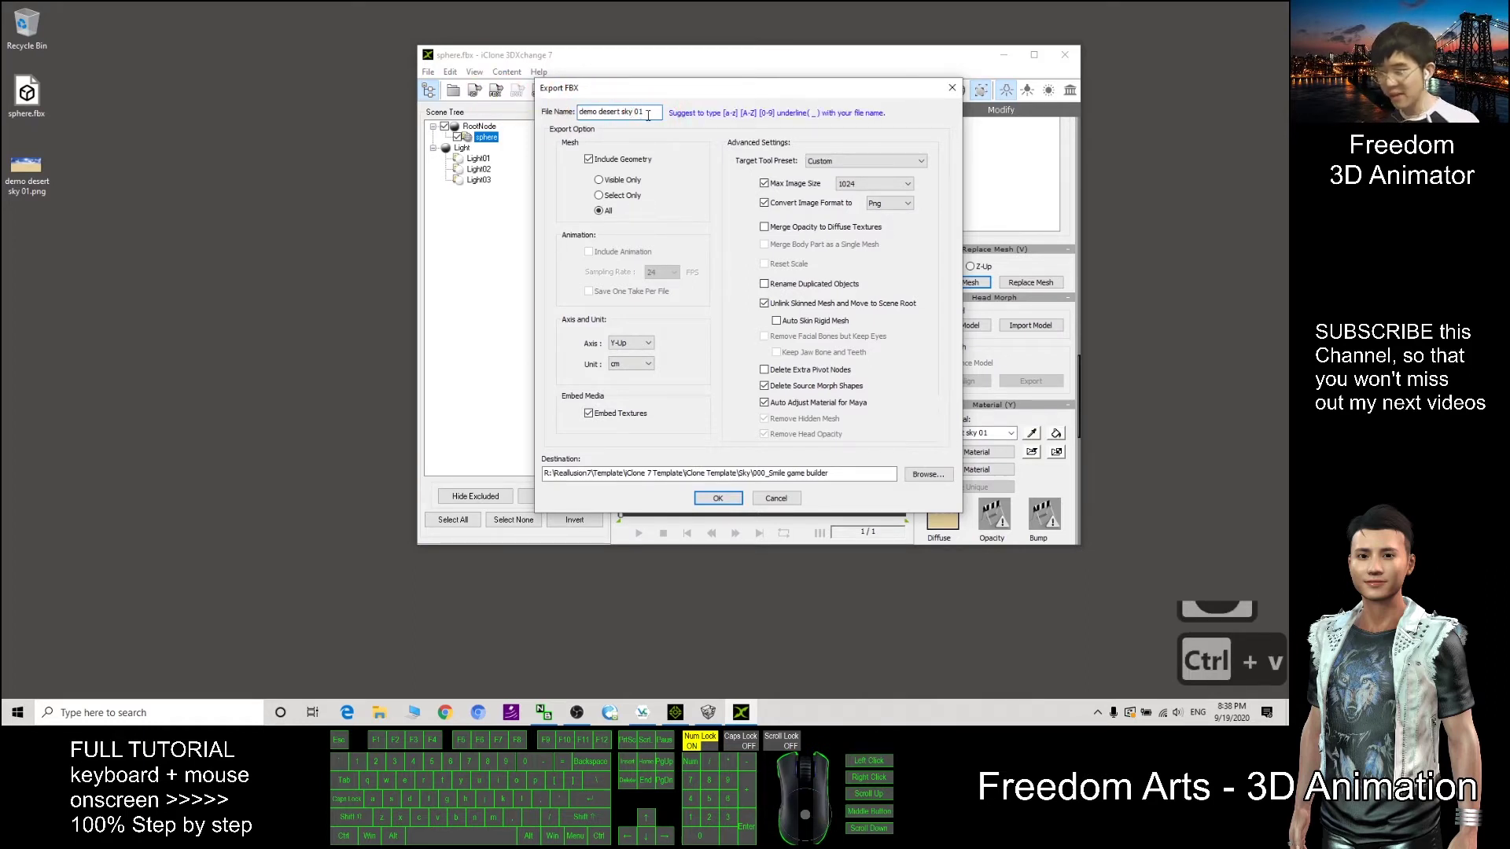
pyautogui.click(840, 161)
pyautogui.click(855, 204)
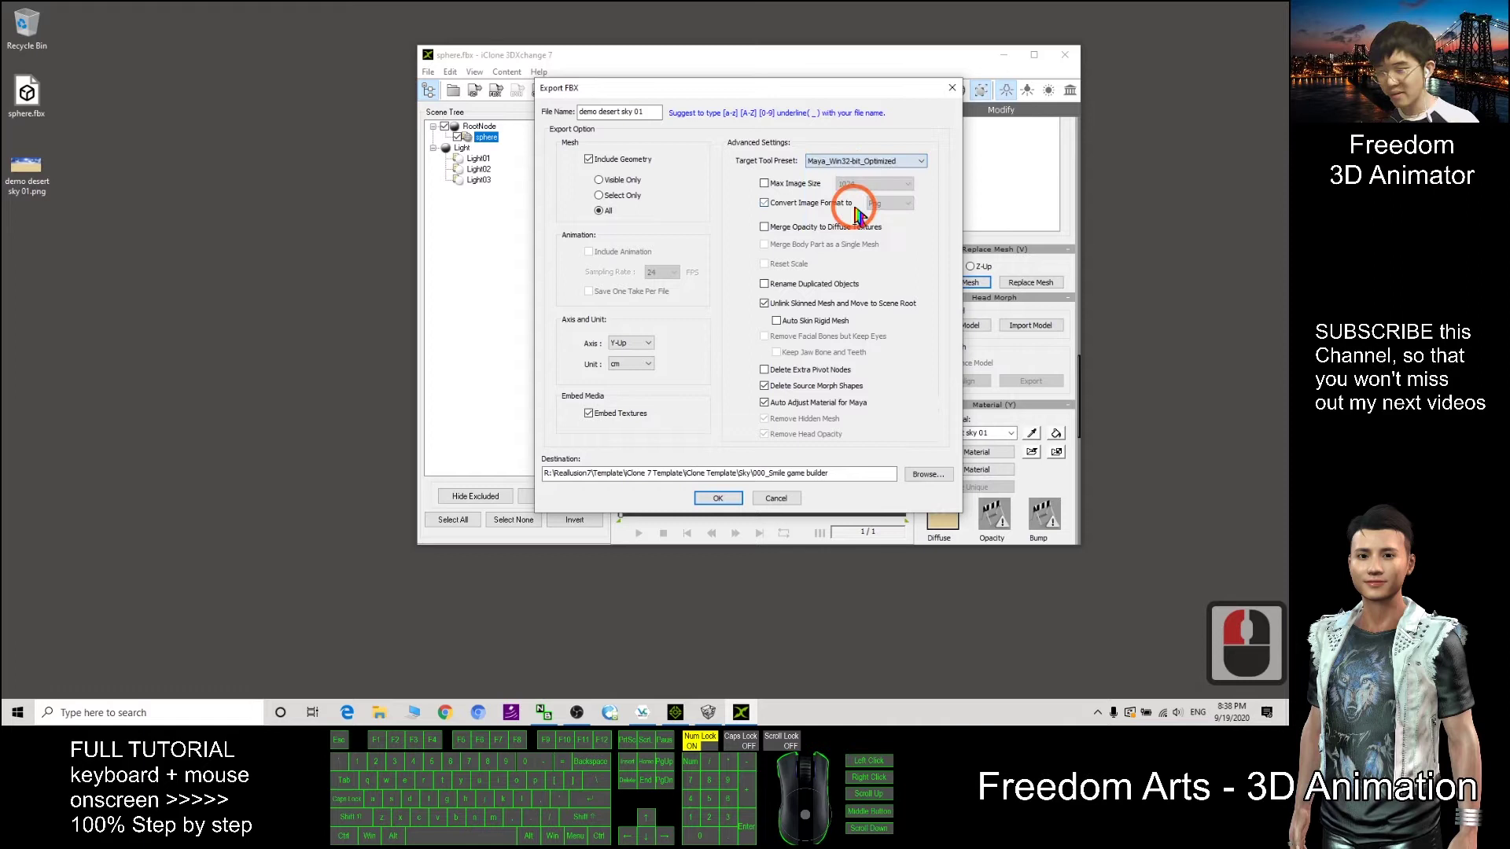
# Cap the maximum image size at 2048 and convert textures to Png
pyautogui.click(764, 183)
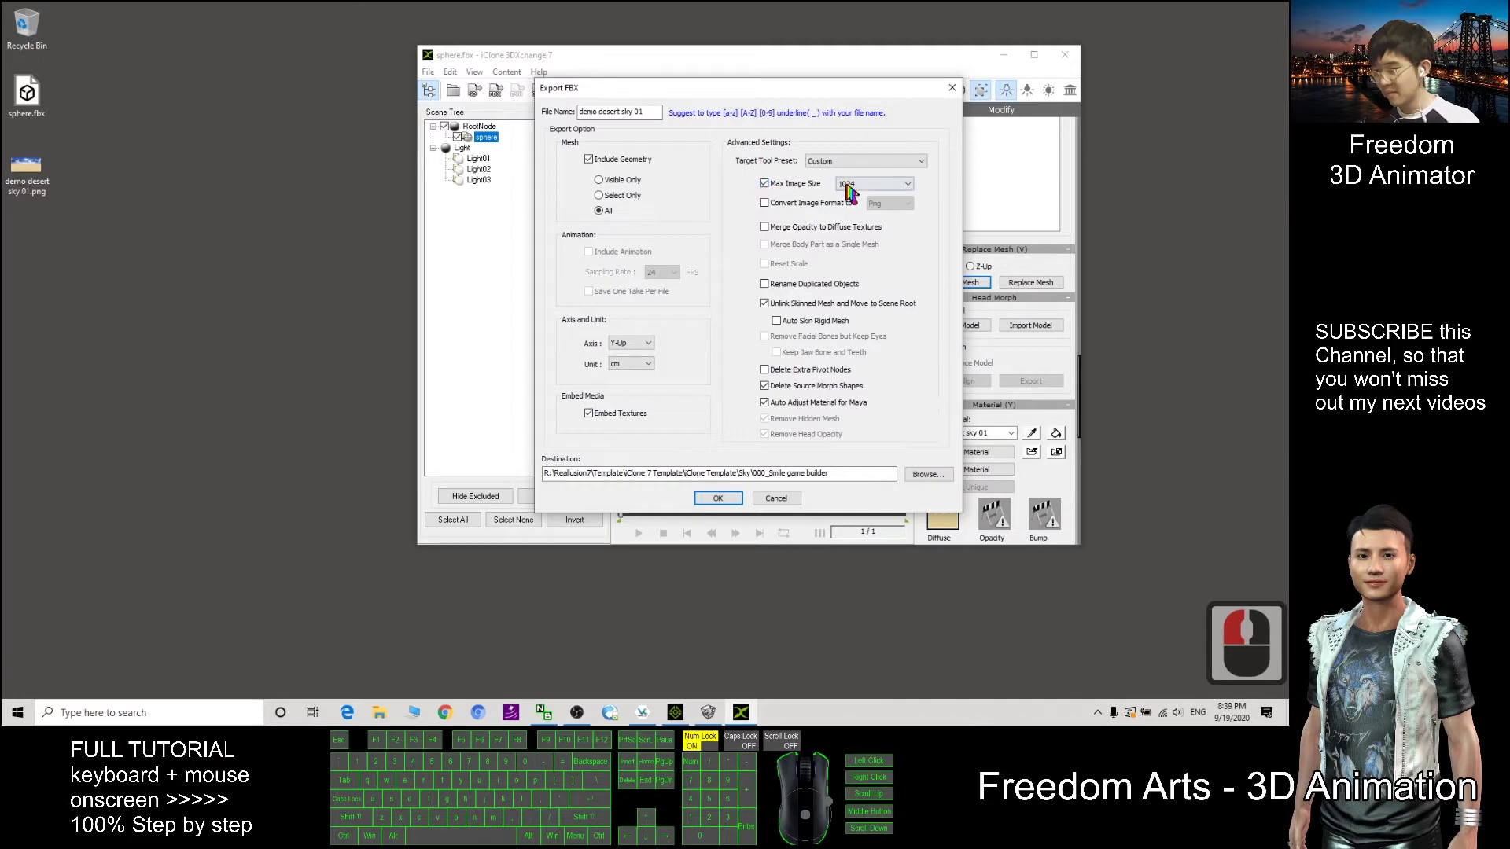
pyautogui.click(851, 187)
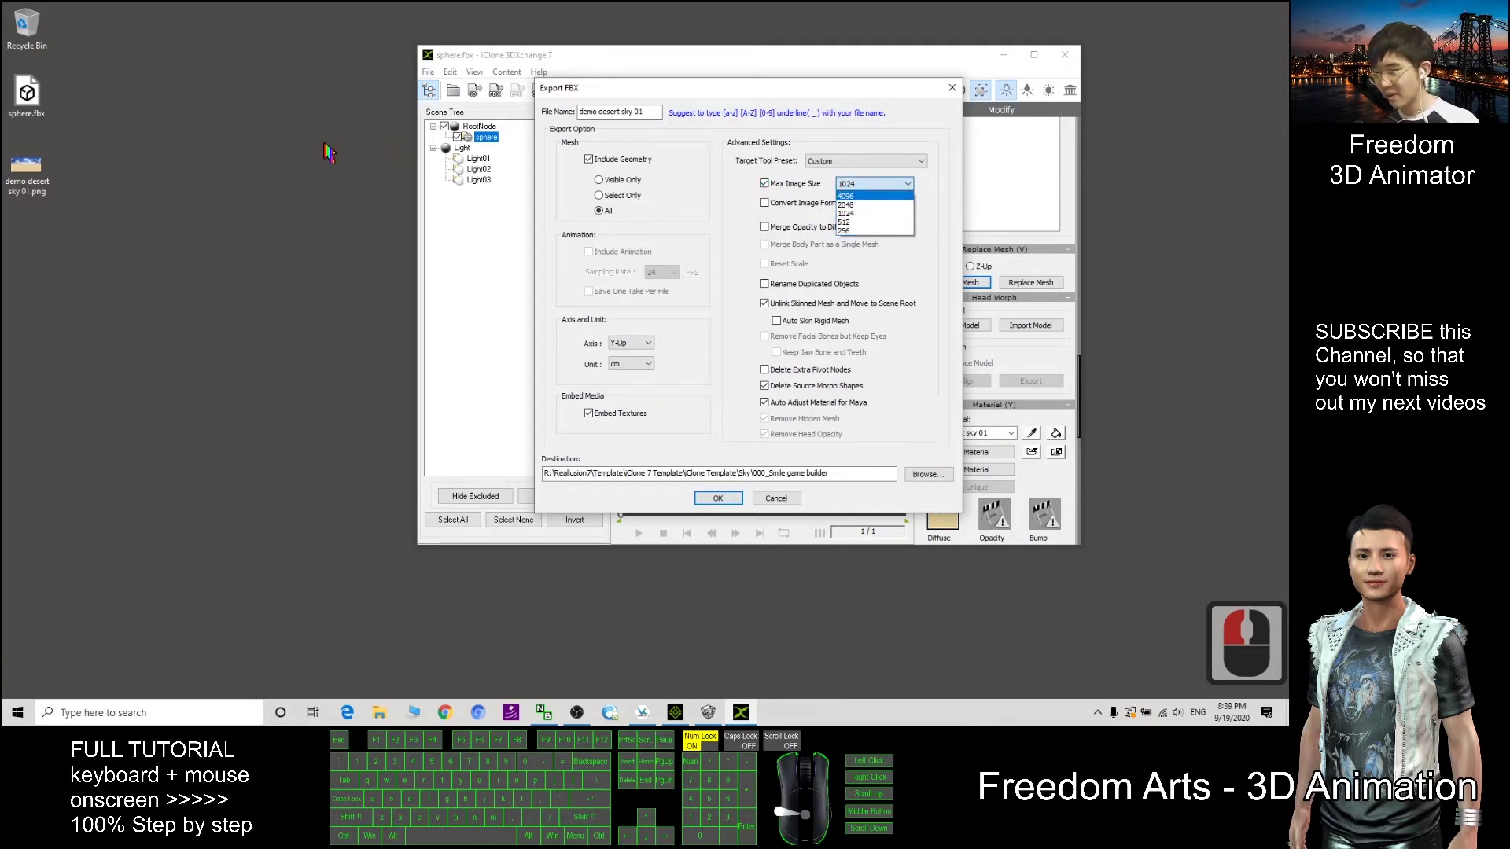
pyautogui.click(111, 152)
pyautogui.click(55, 175)
pyautogui.doubleClick(39, 171)
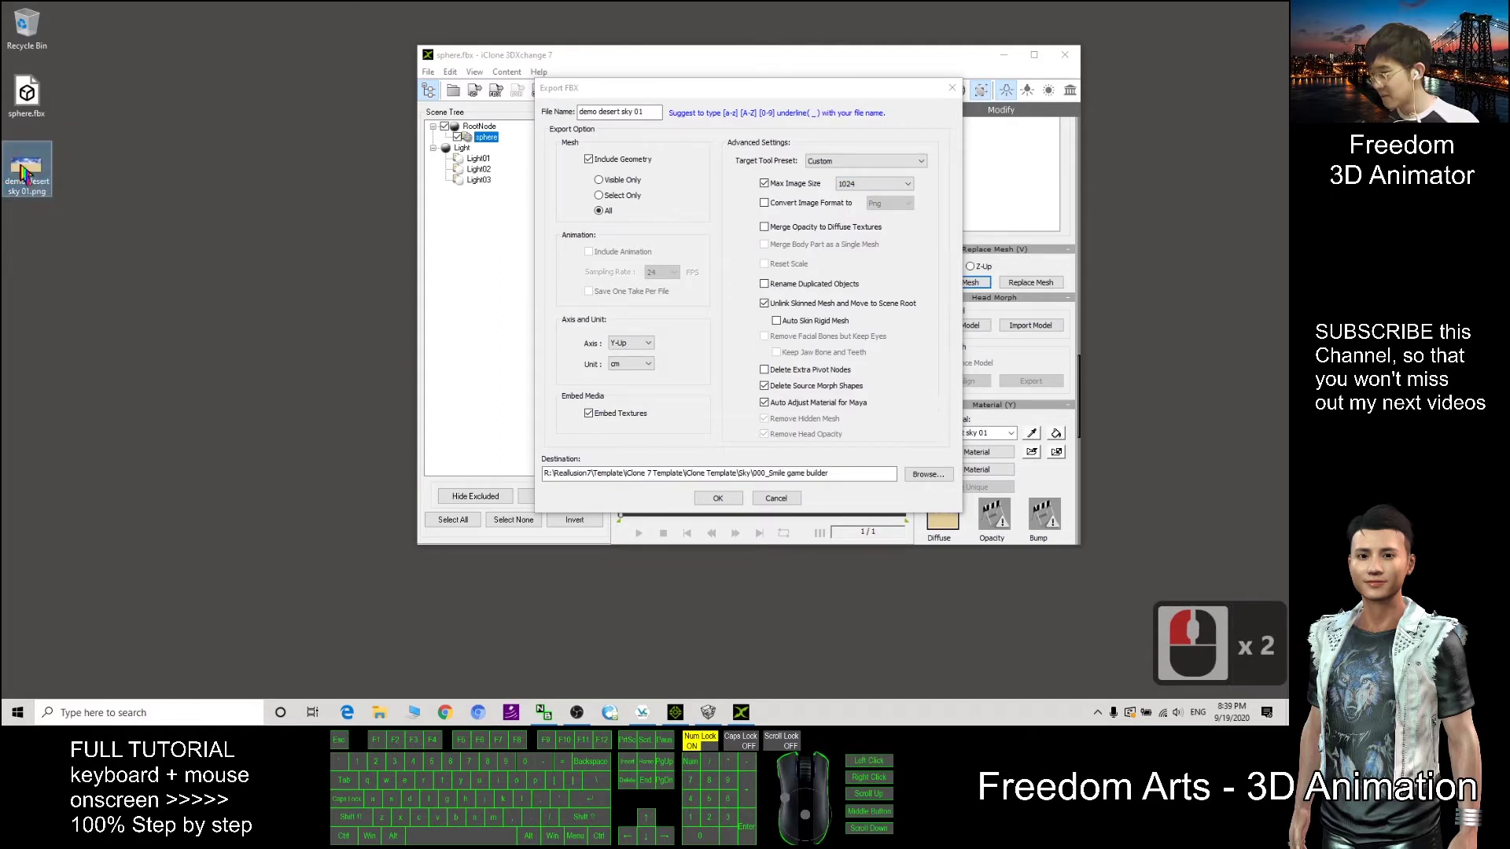
pyautogui.click(901, 186)
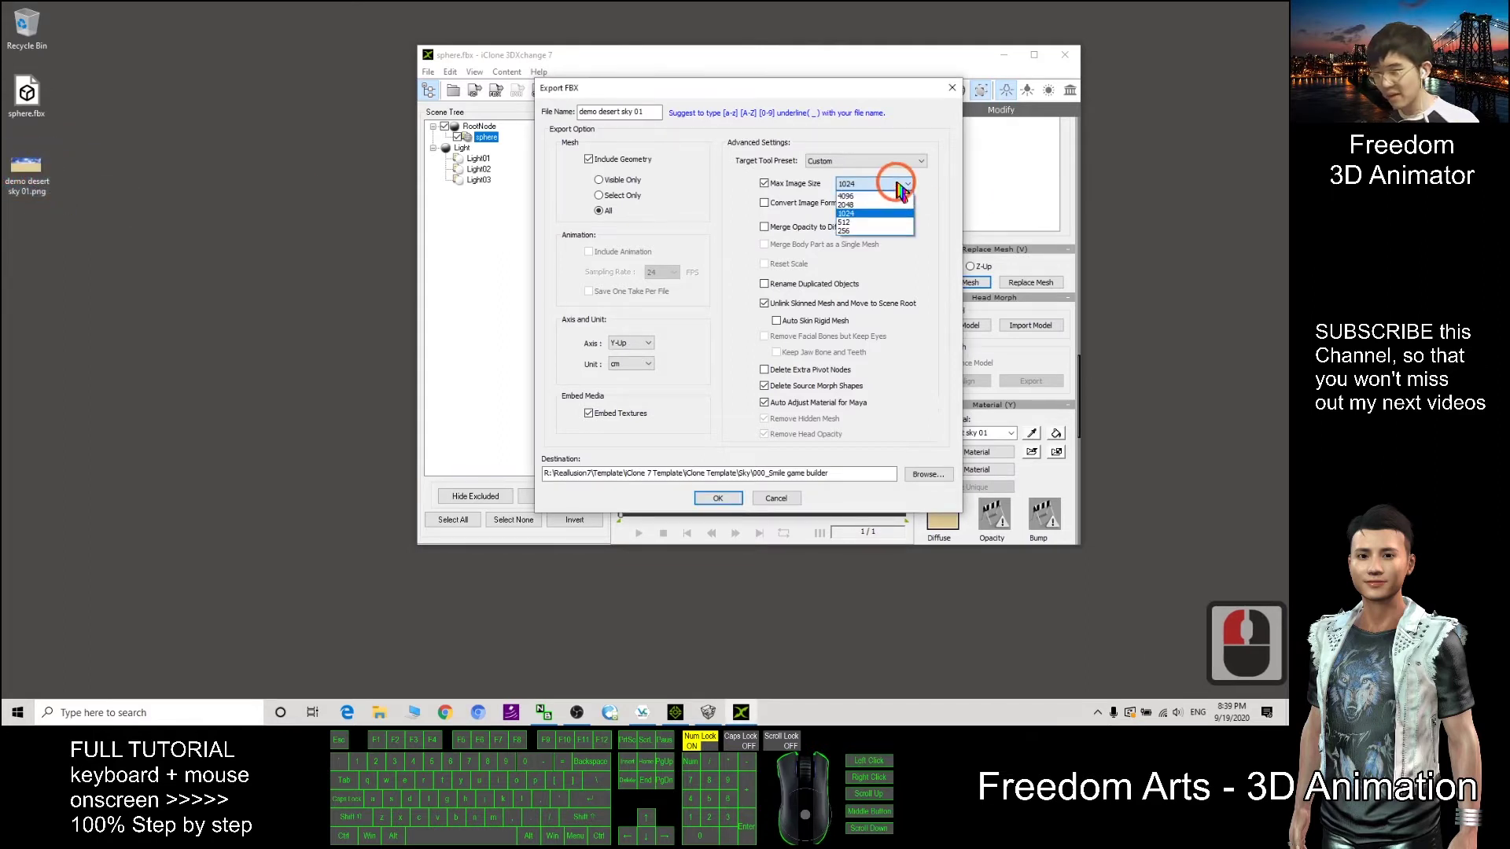
pyautogui.click(853, 206)
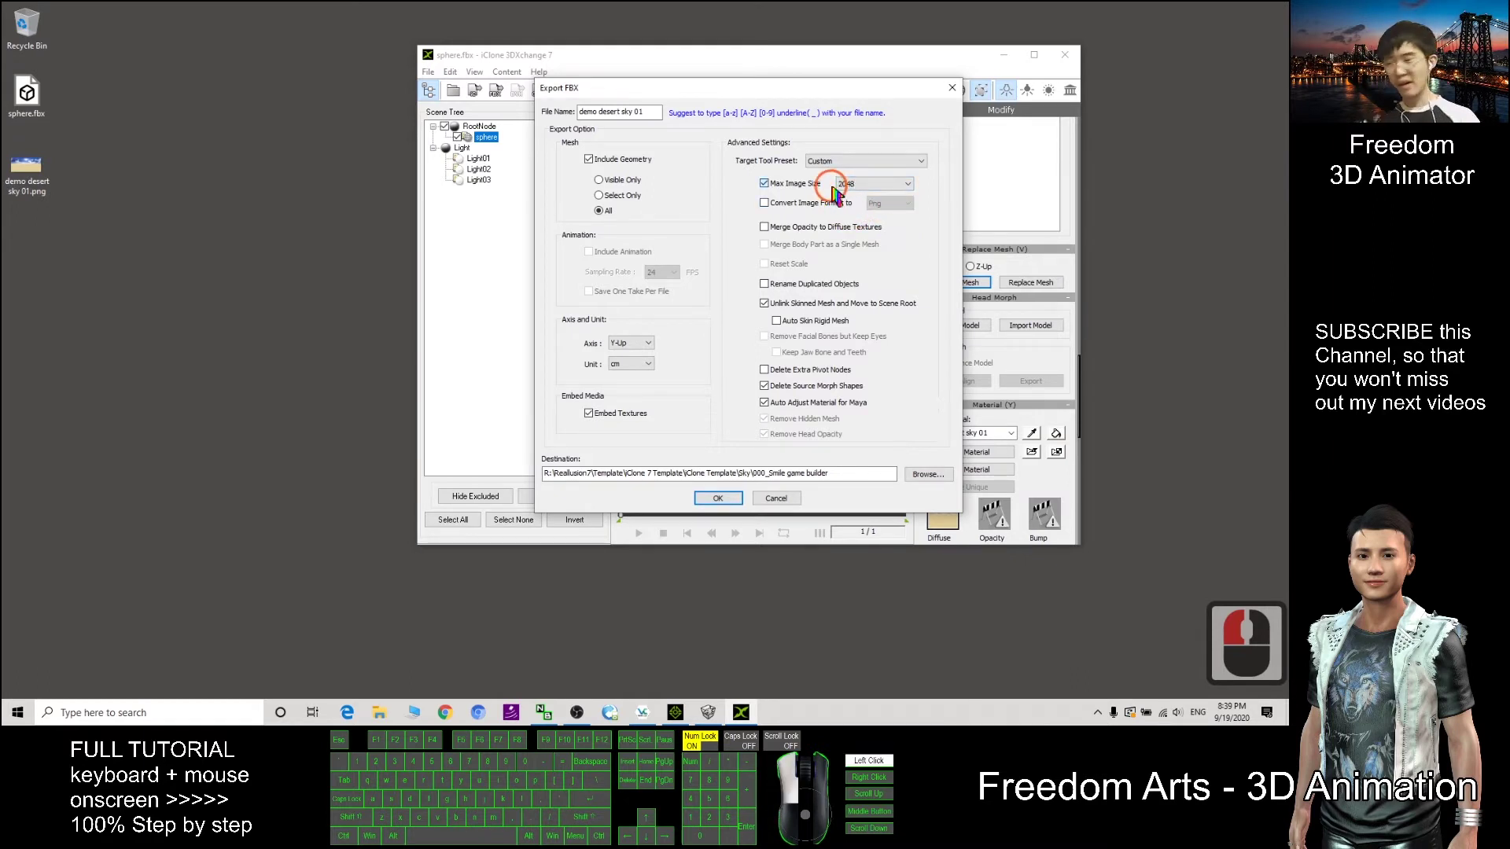
pyautogui.click(846, 187)
pyautogui.click(852, 185)
pyautogui.click(855, 187)
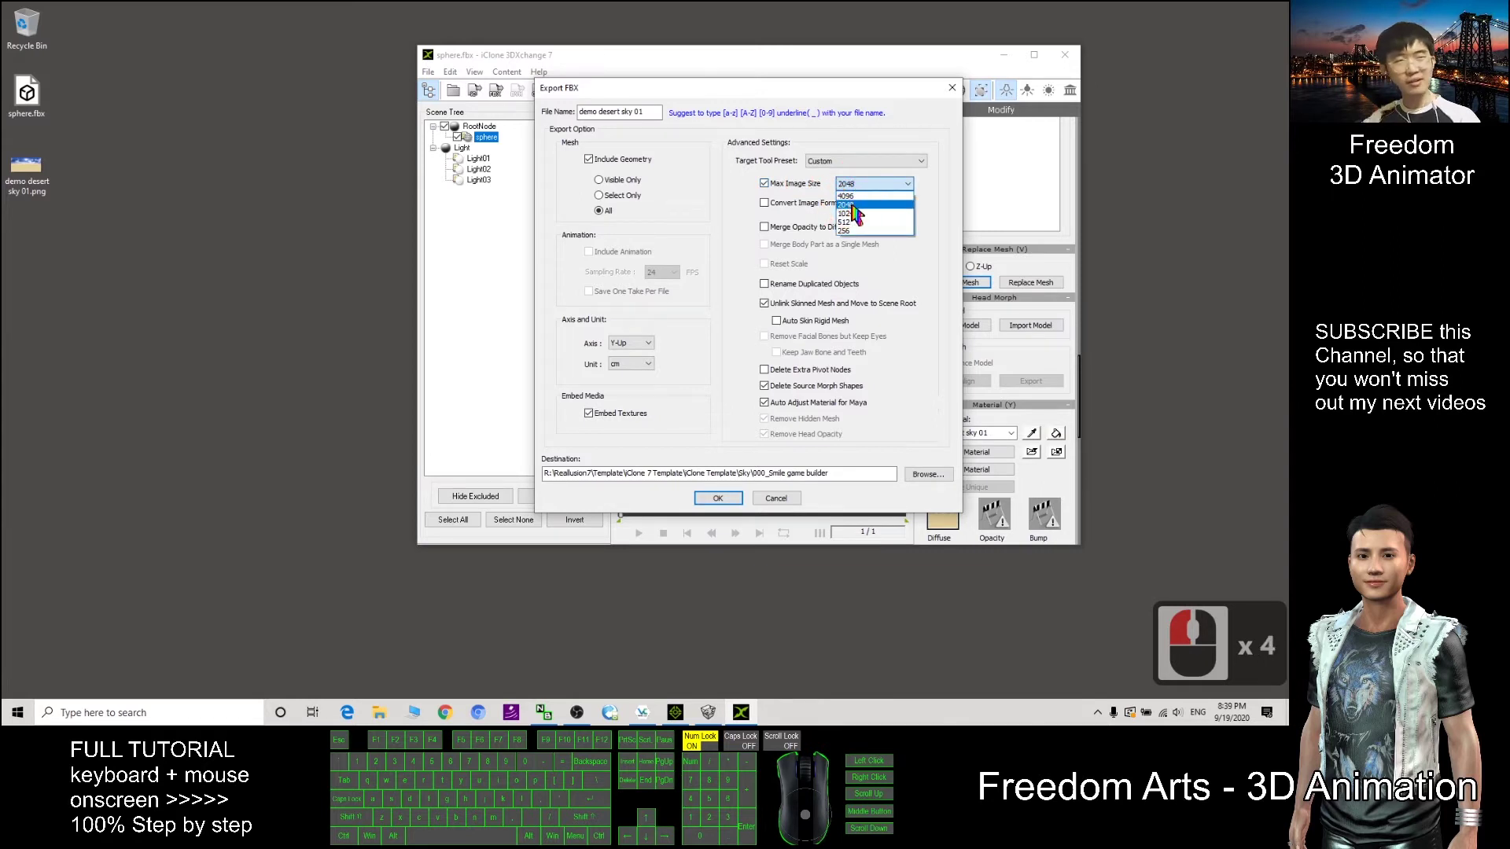
pyautogui.click(853, 205)
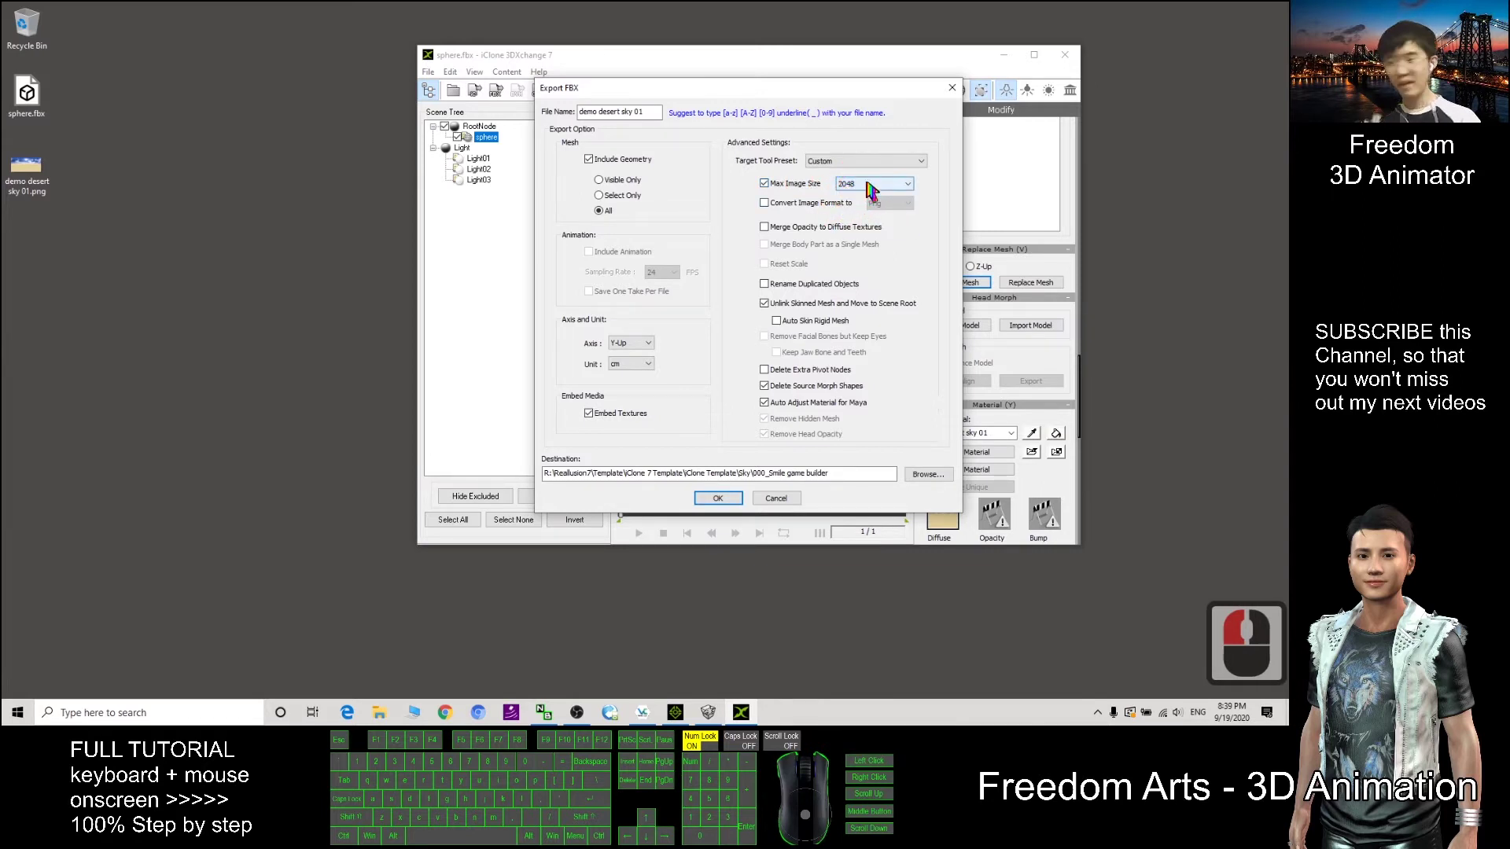
pyautogui.click(773, 204)
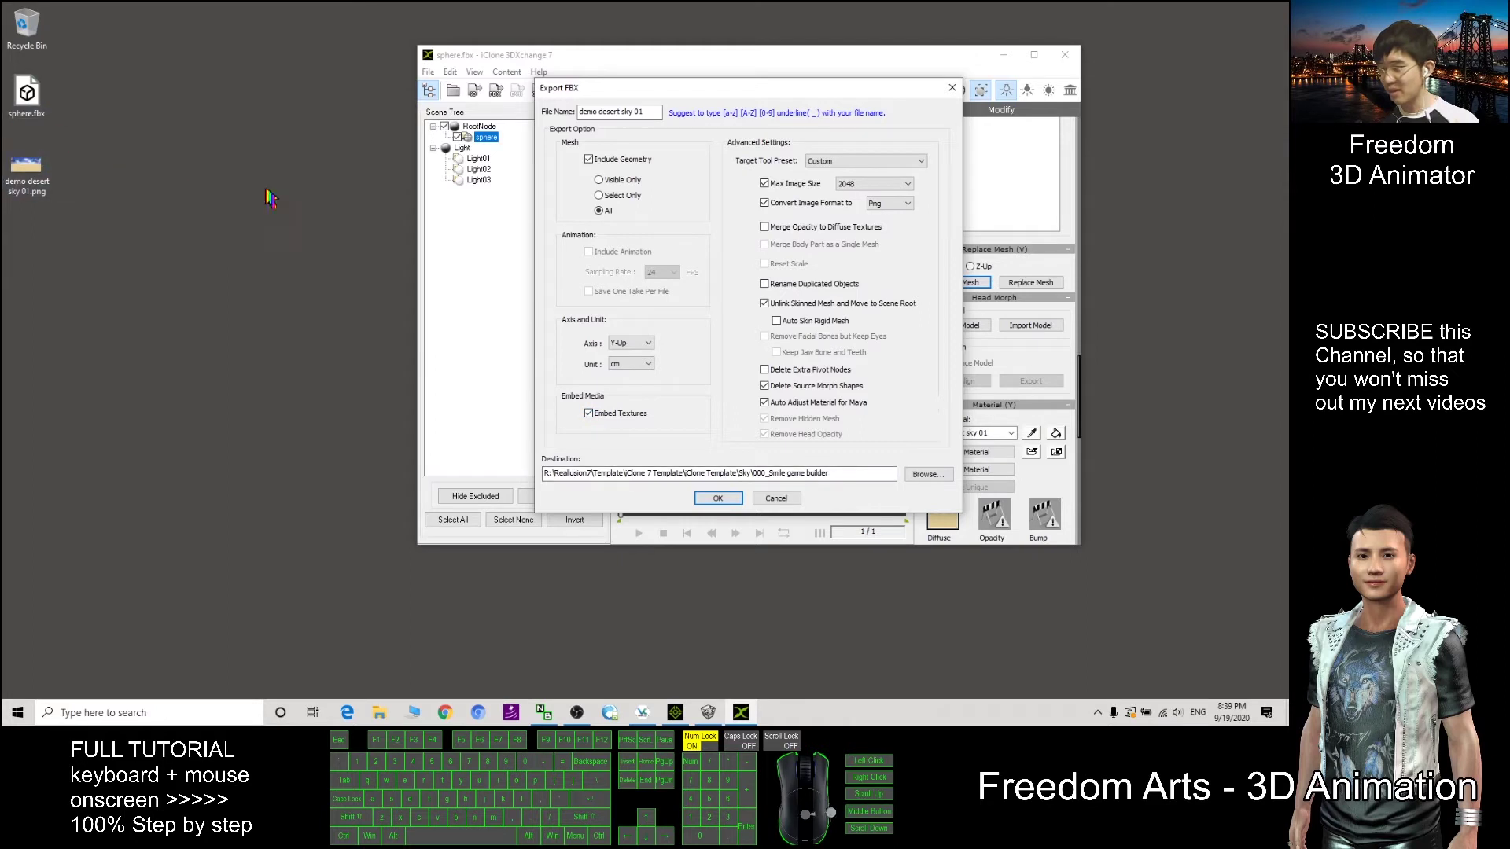
# Set the export destination to the Desktop and export demo desert sky 01.fbx
pyautogui.click(933, 476)
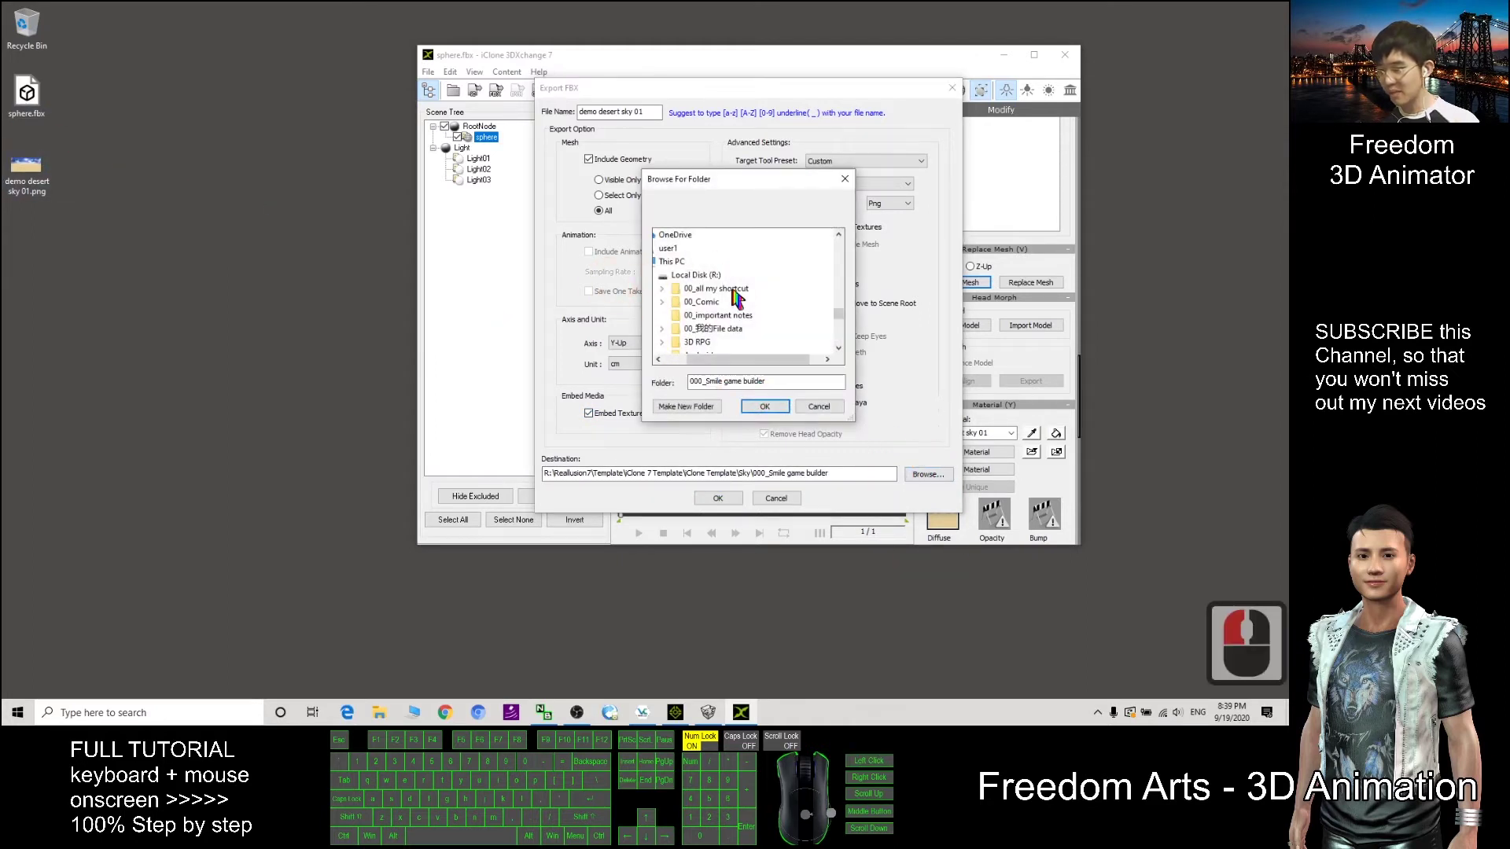
pyautogui.scroll(5, 735, 298)
pyautogui.moveTo(838, 257); pyautogui.dragTo(809, 219)
pyautogui.click(691, 236)
pyautogui.click(764, 406)
pyautogui.click(658, 473)
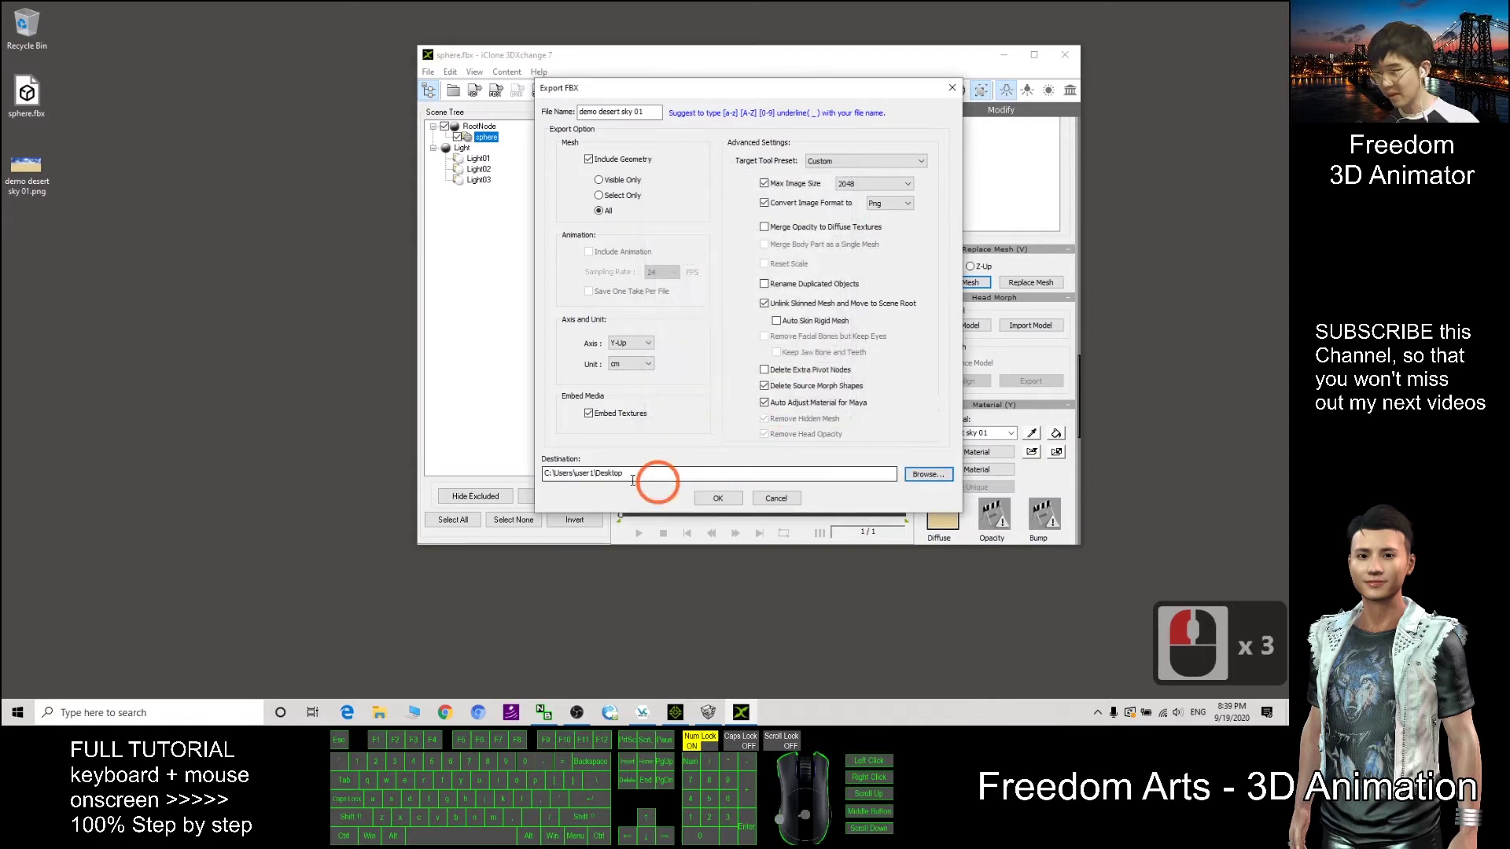
pyautogui.click(719, 498)
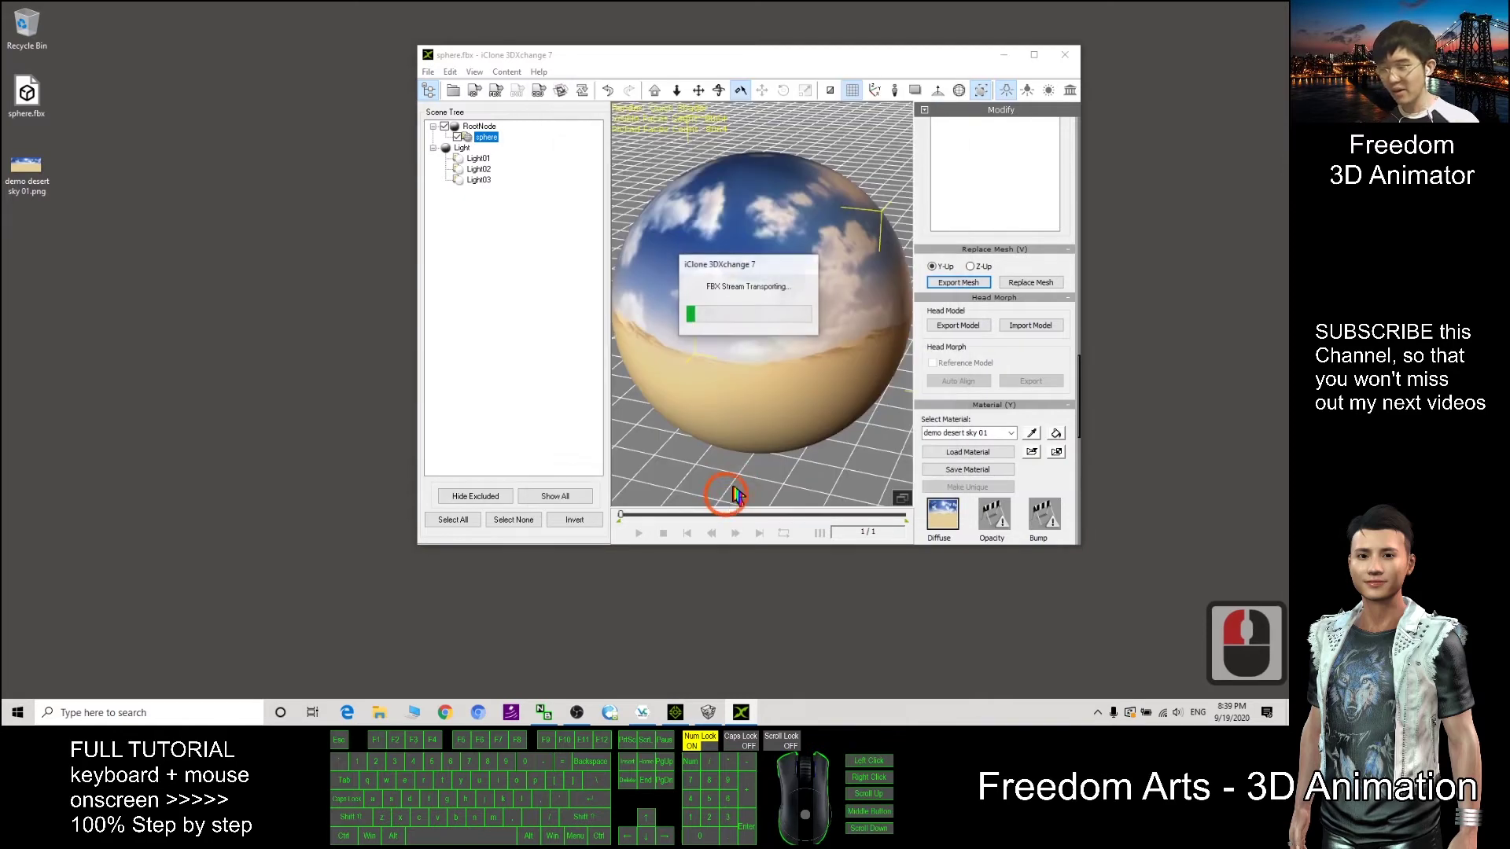
# Dismiss the export success message and switch to Smile Game Builder
pyautogui.click(777, 330)
pyautogui.click(43, 253)
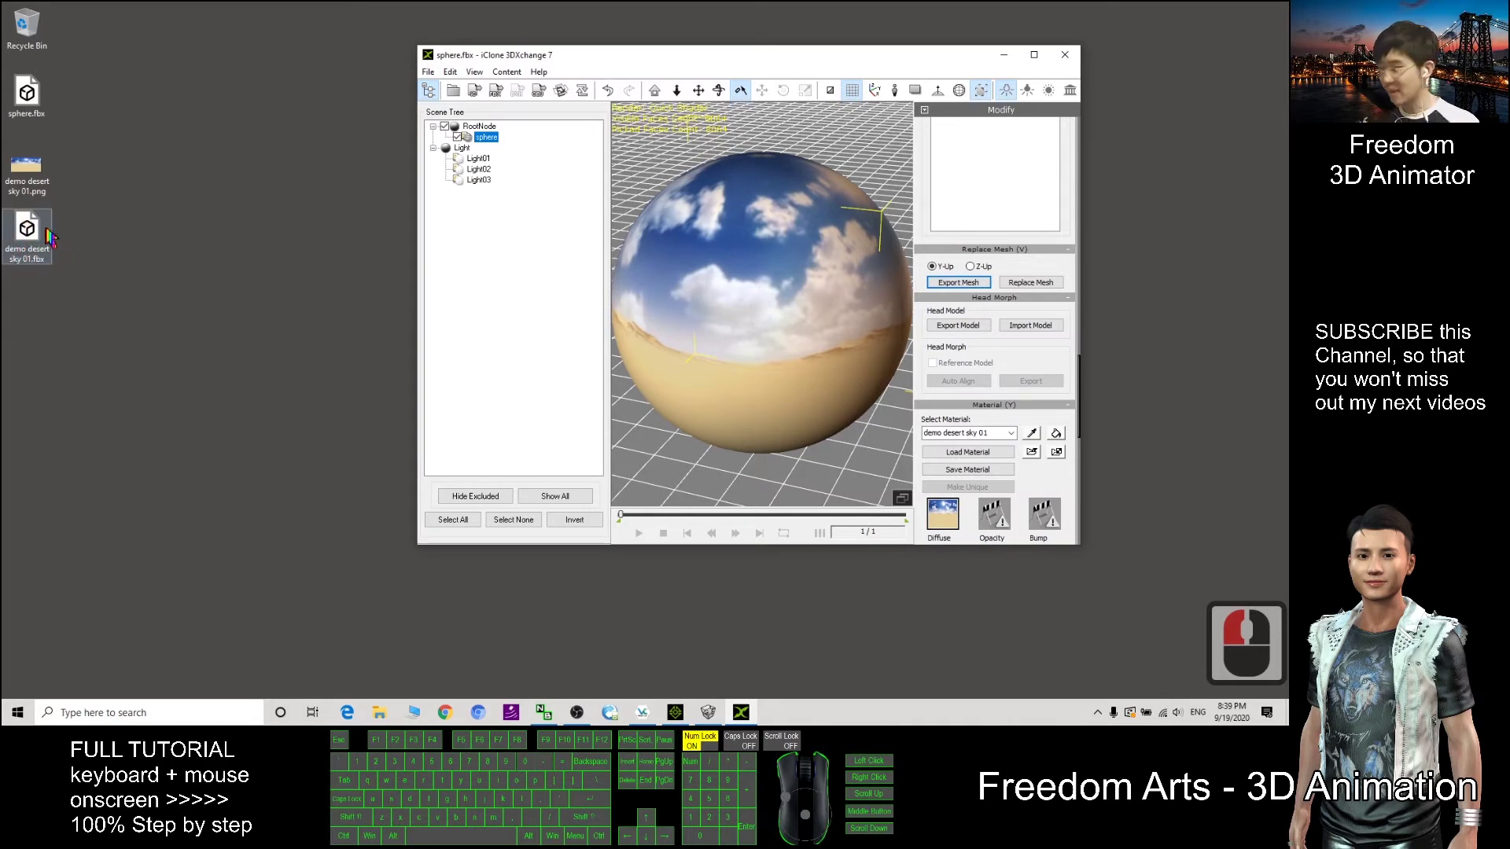
pyautogui.click(500, 470)
pyautogui.click(707, 711)
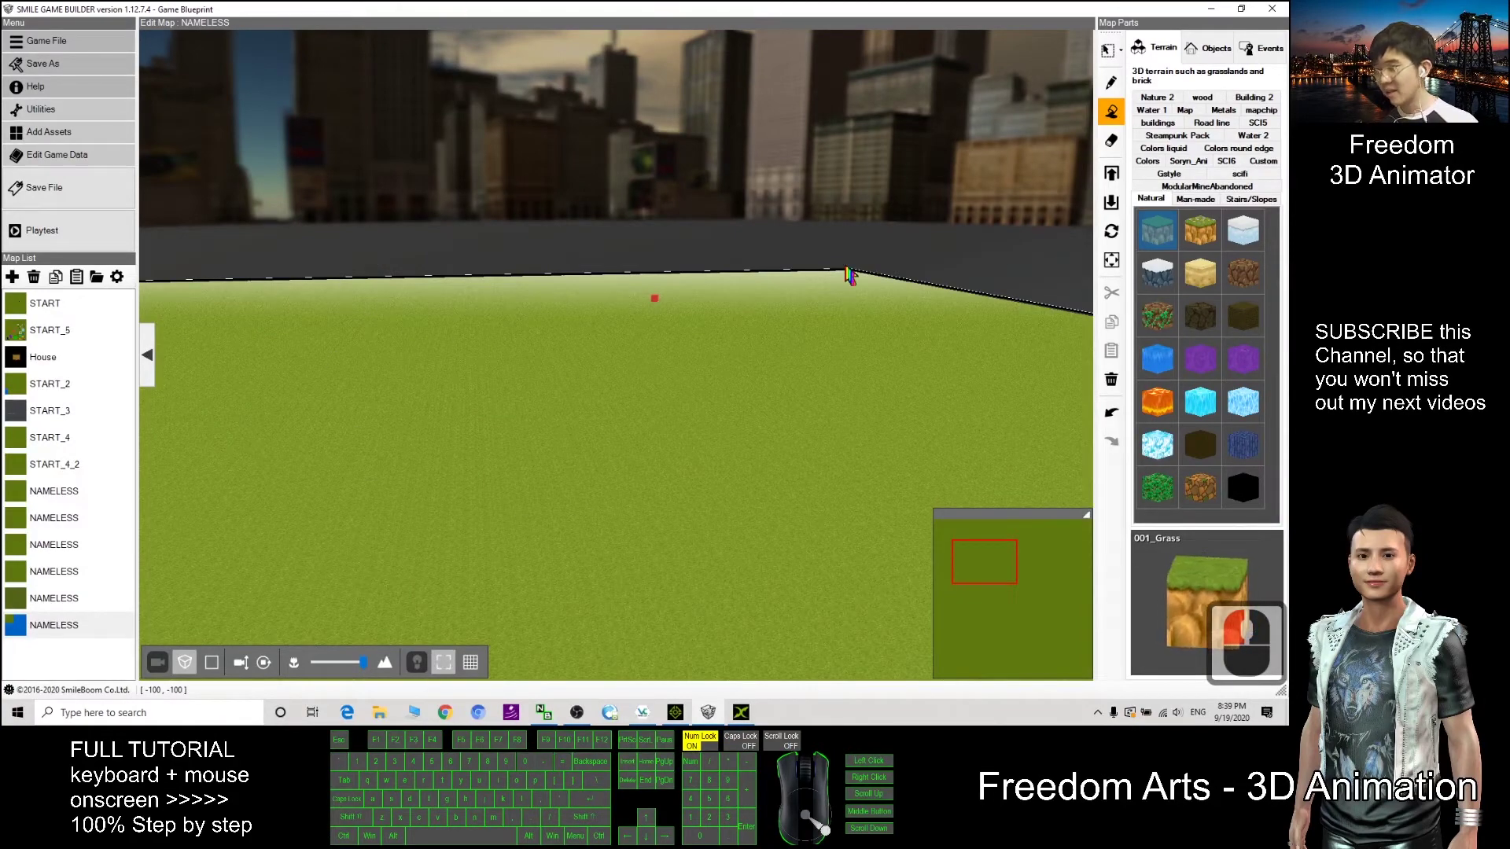
# Check that the exported demo desert sky 01.fbx is on the desktop, then restore the Game Builder window
pyautogui.click(733, 12)
pyautogui.moveTo(732, 12); pyautogui.dragTo(839, 60)
pyautogui.click(35, 234)
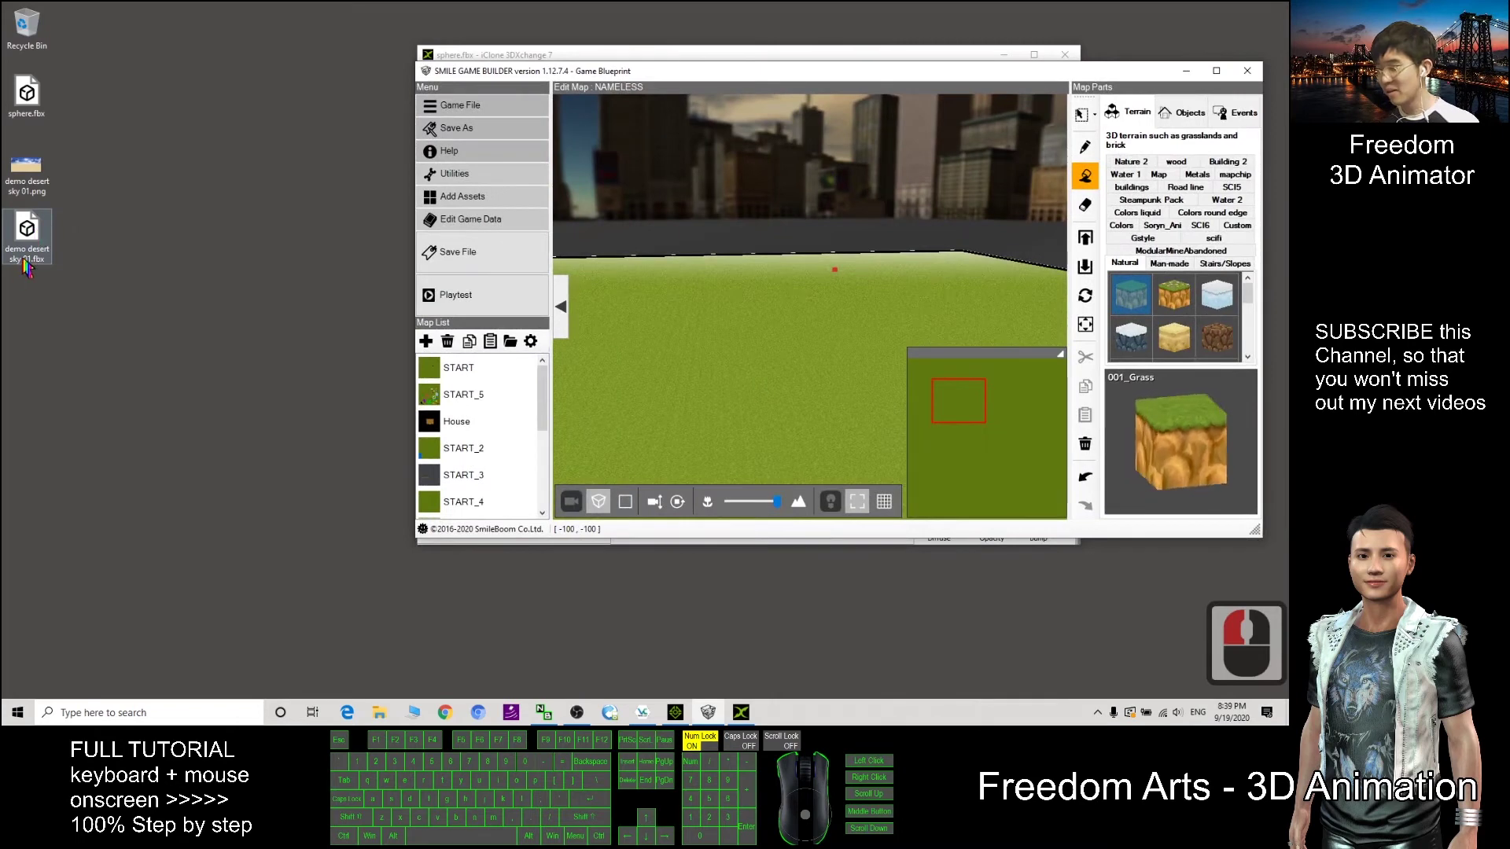
pyautogui.moveTo(607, 76); pyautogui.dragTo(519, 2)
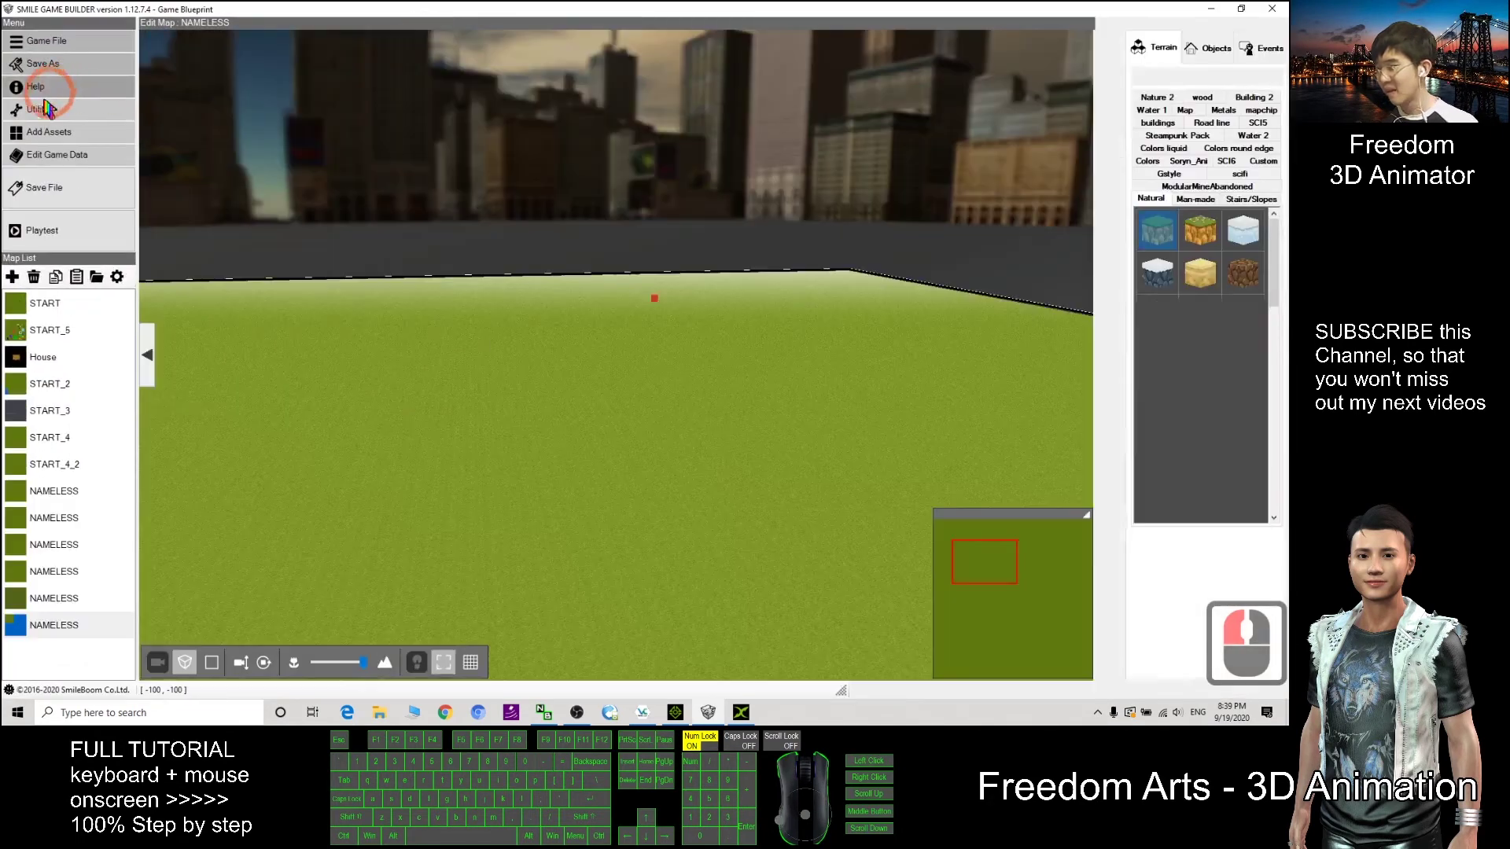
# In the resource archive's Maps Skyboxes list, start adding a new skybox from a file
pyautogui.click(50, 138)
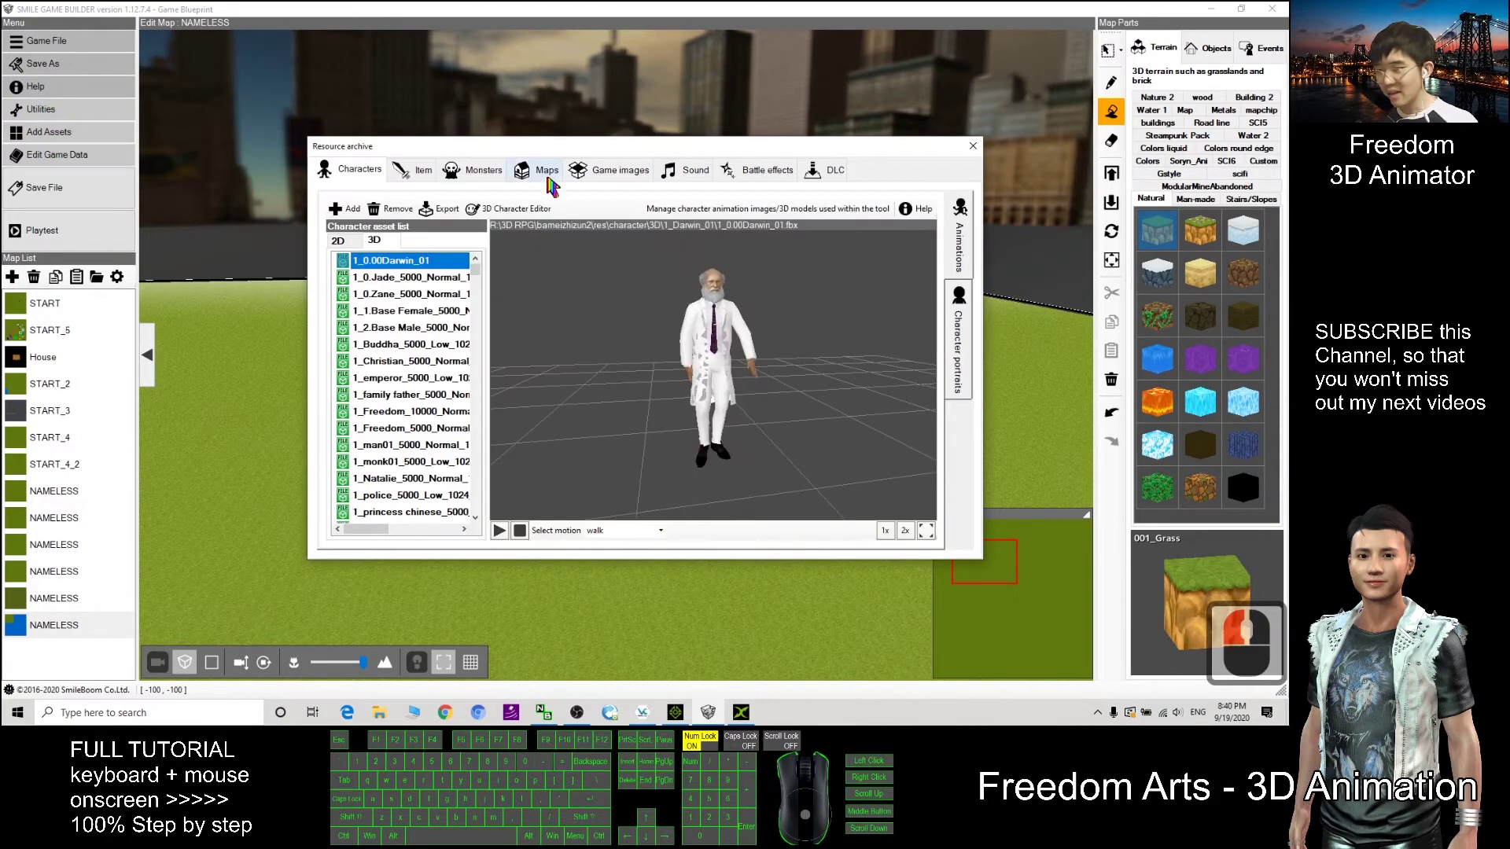
pyautogui.click(546, 173)
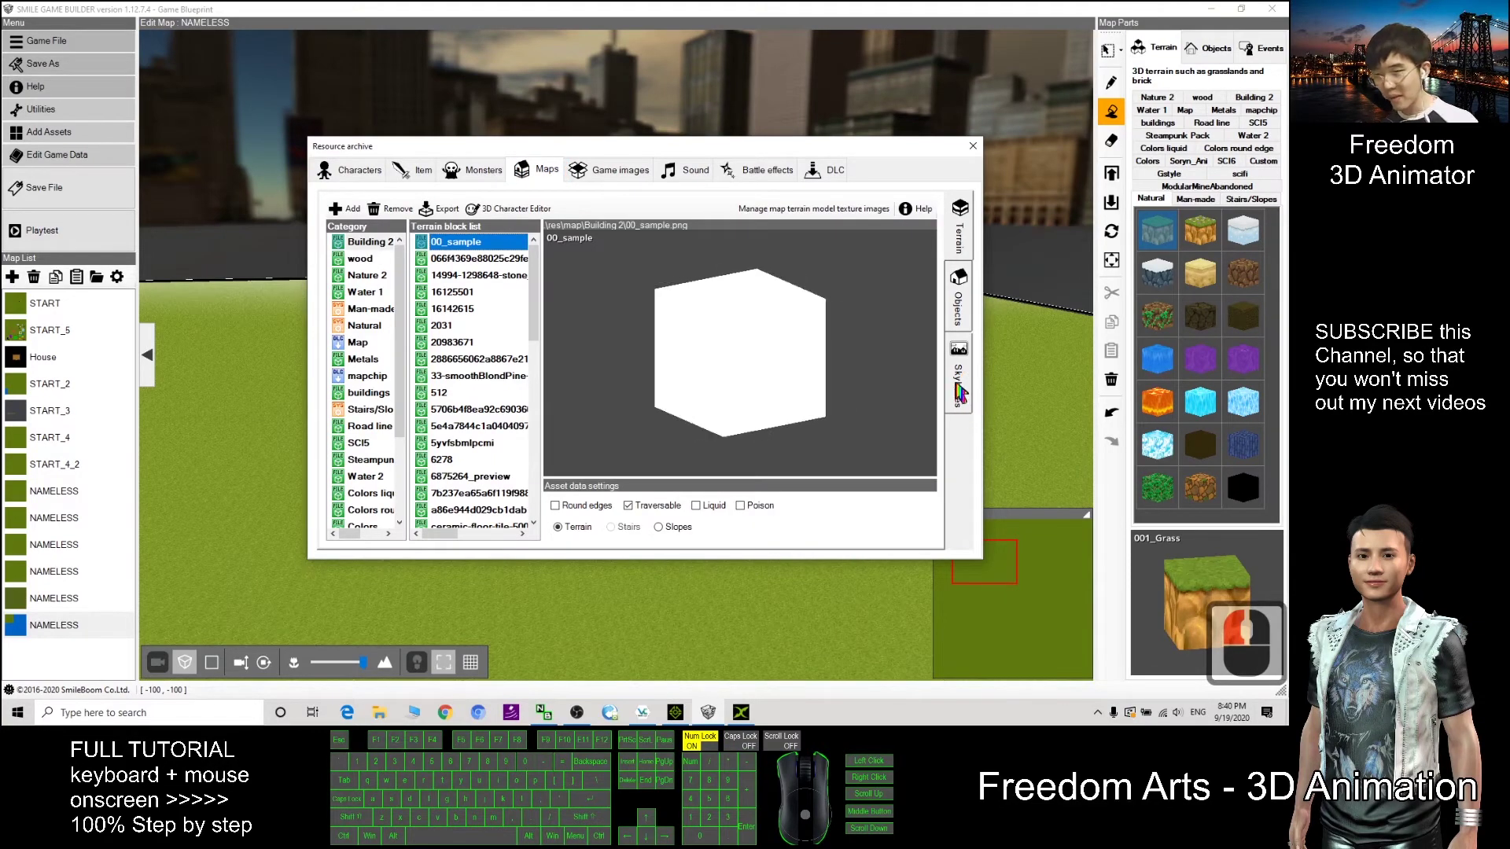
pyautogui.click(961, 384)
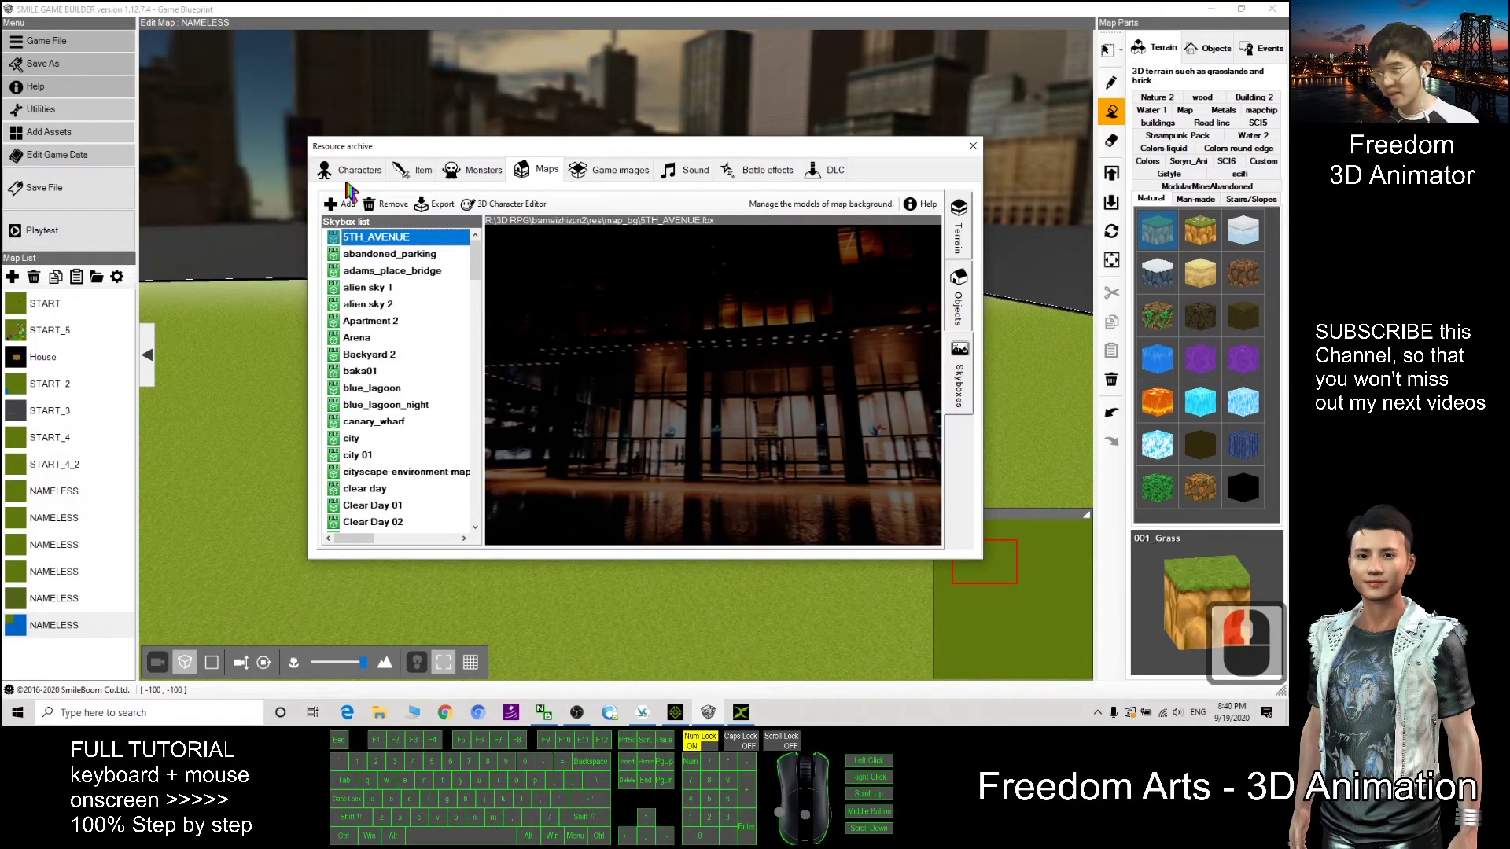
pyautogui.click(346, 203)
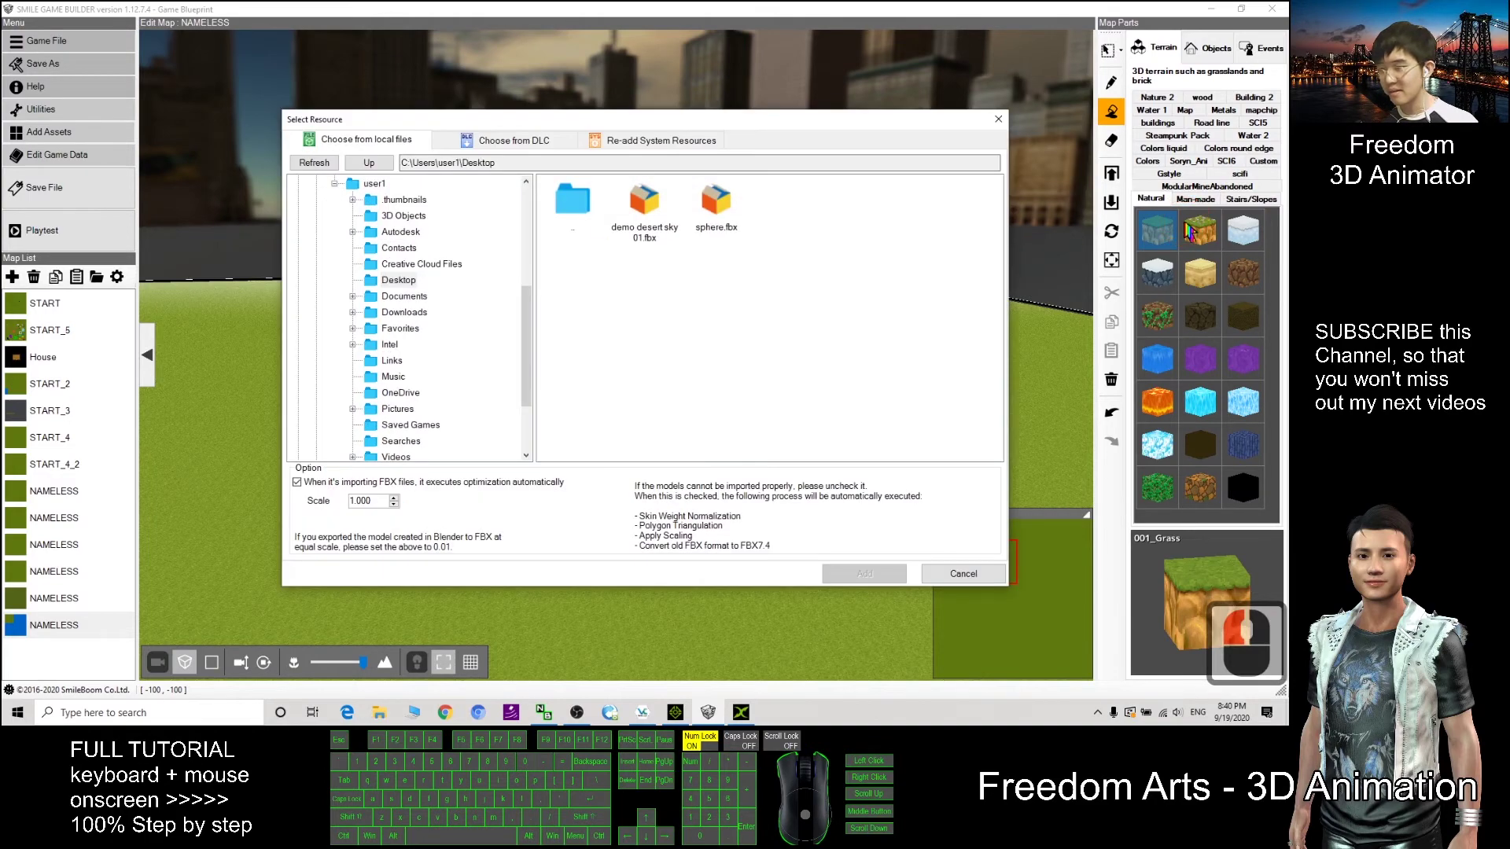
# Import demo desert sky 01.fbx from the Desktop as a skybox at scale 1.000
pyautogui.moveTo(535, 344); pyautogui.dragTo(529, 215)
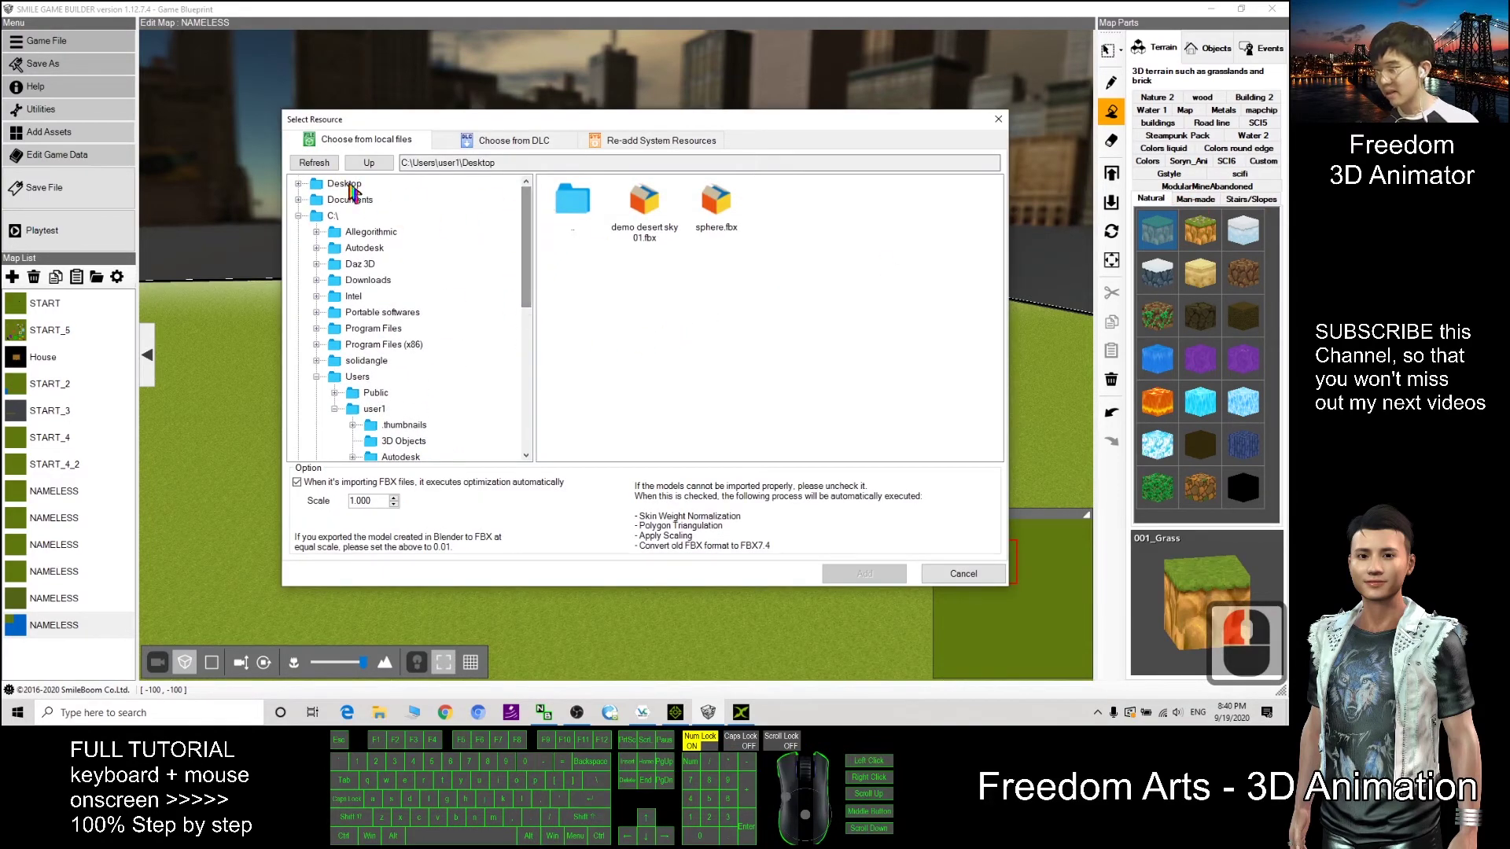
pyautogui.doubleClick(346, 186)
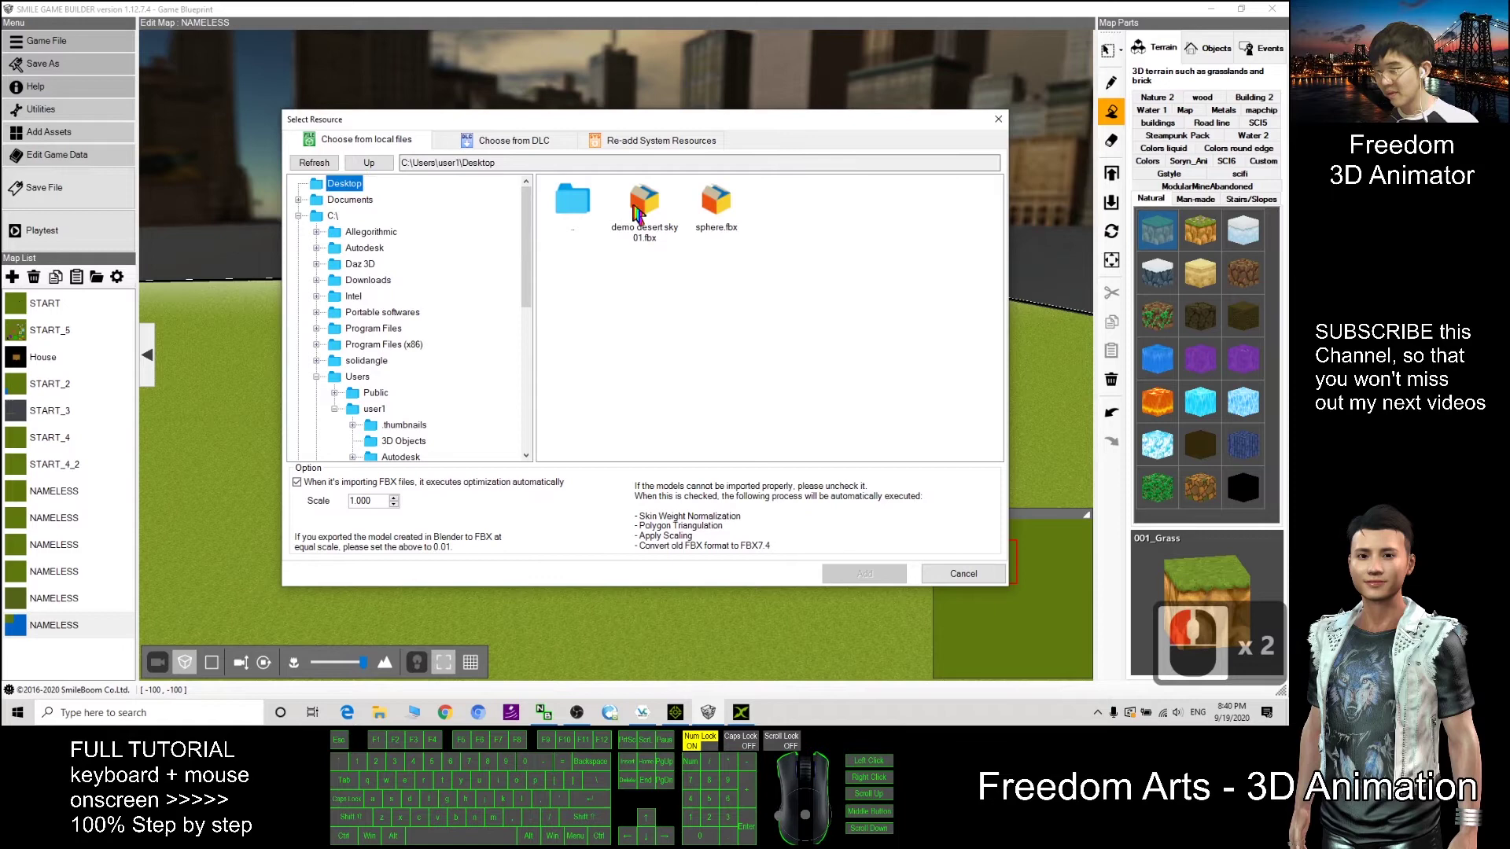
pyautogui.click(638, 212)
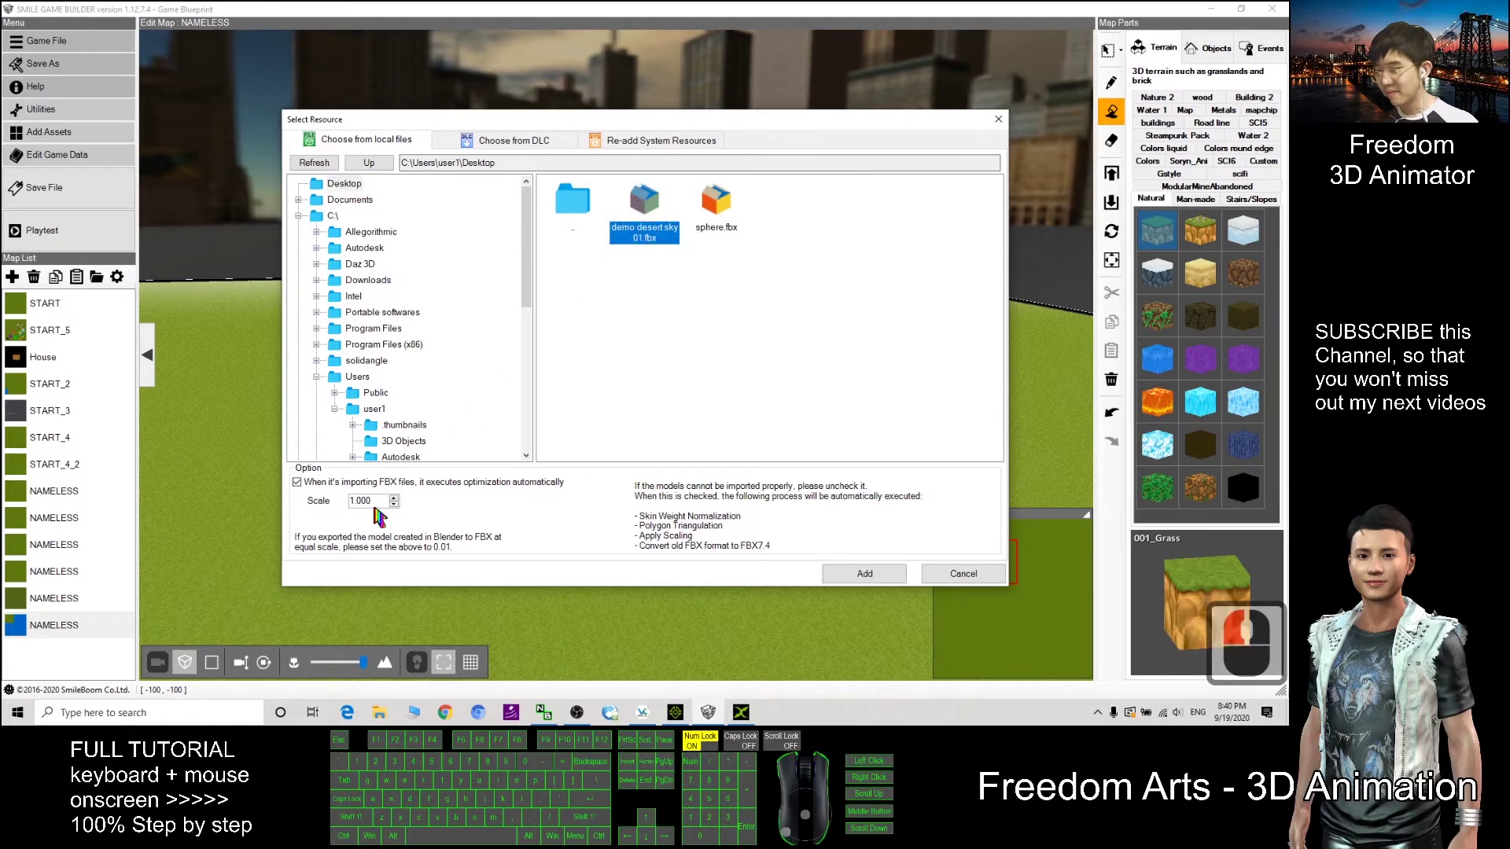
pyautogui.moveTo(373, 507); pyautogui.dragTo(332, 498)
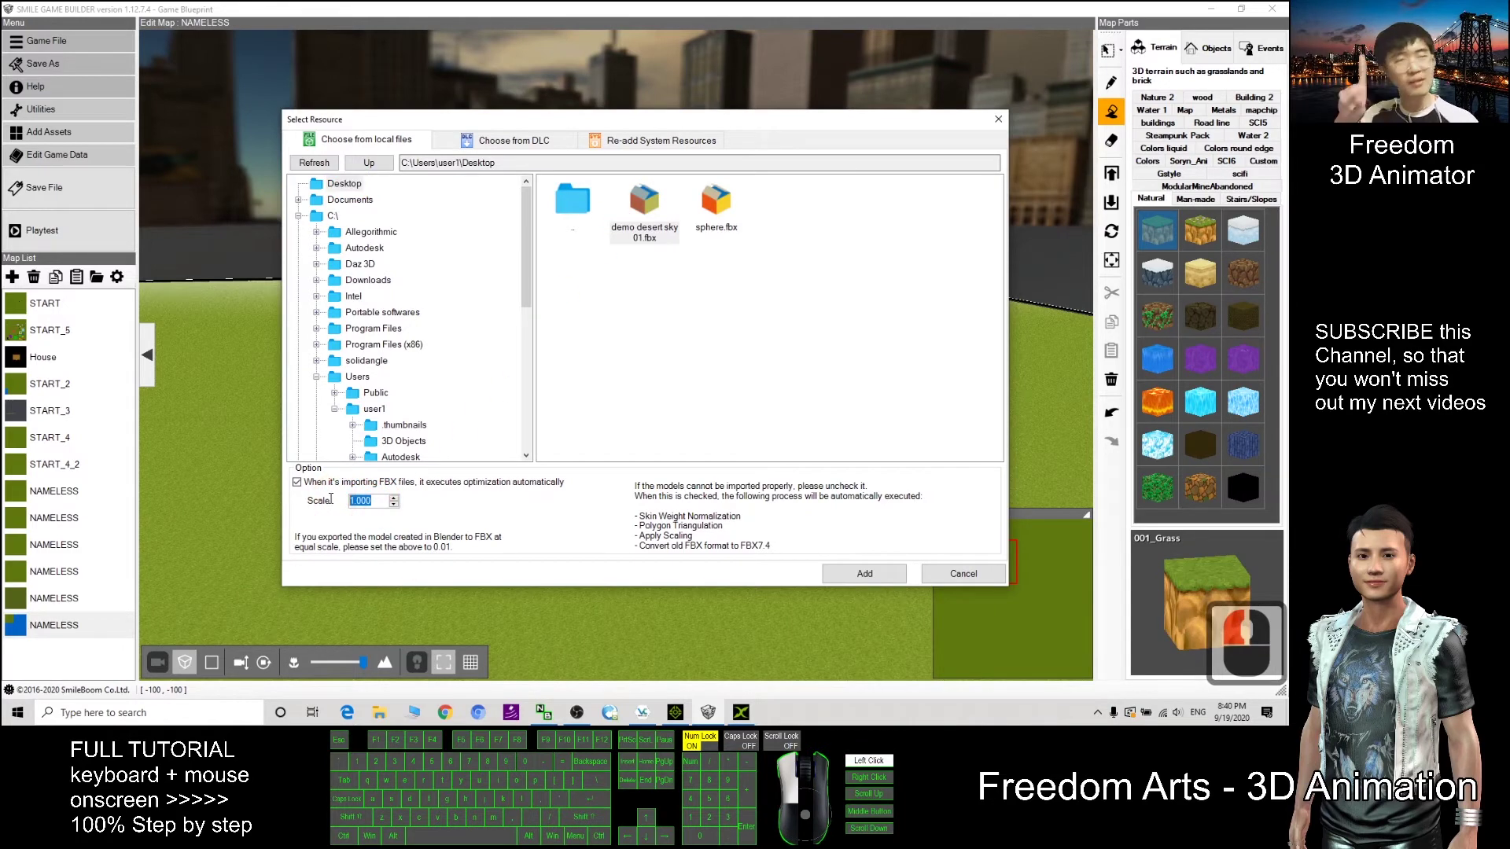
pyautogui.click(357, 500)
pyautogui.click(357, 500)
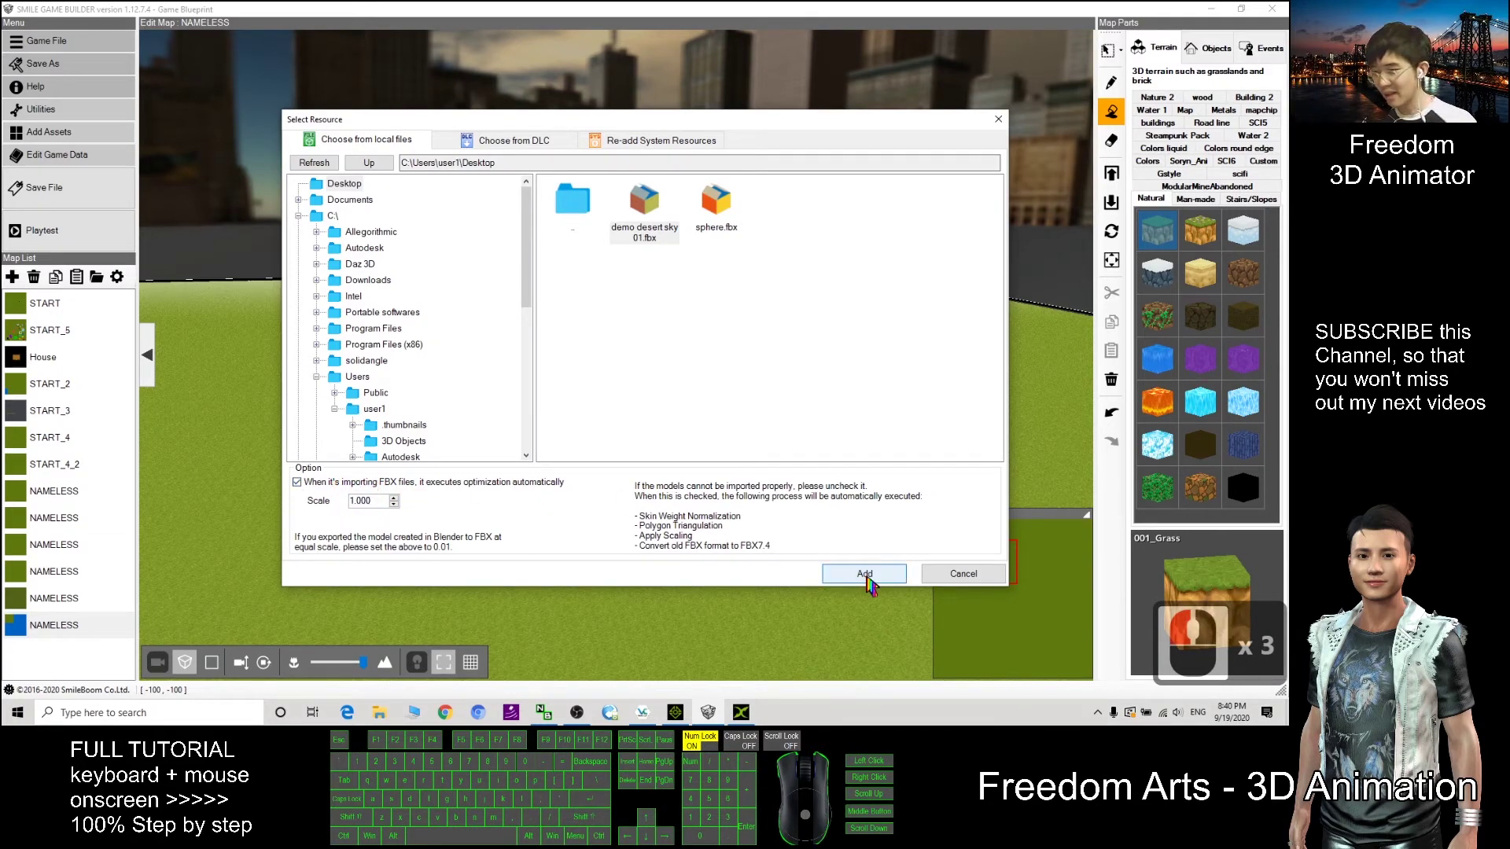
pyautogui.click(865, 577)
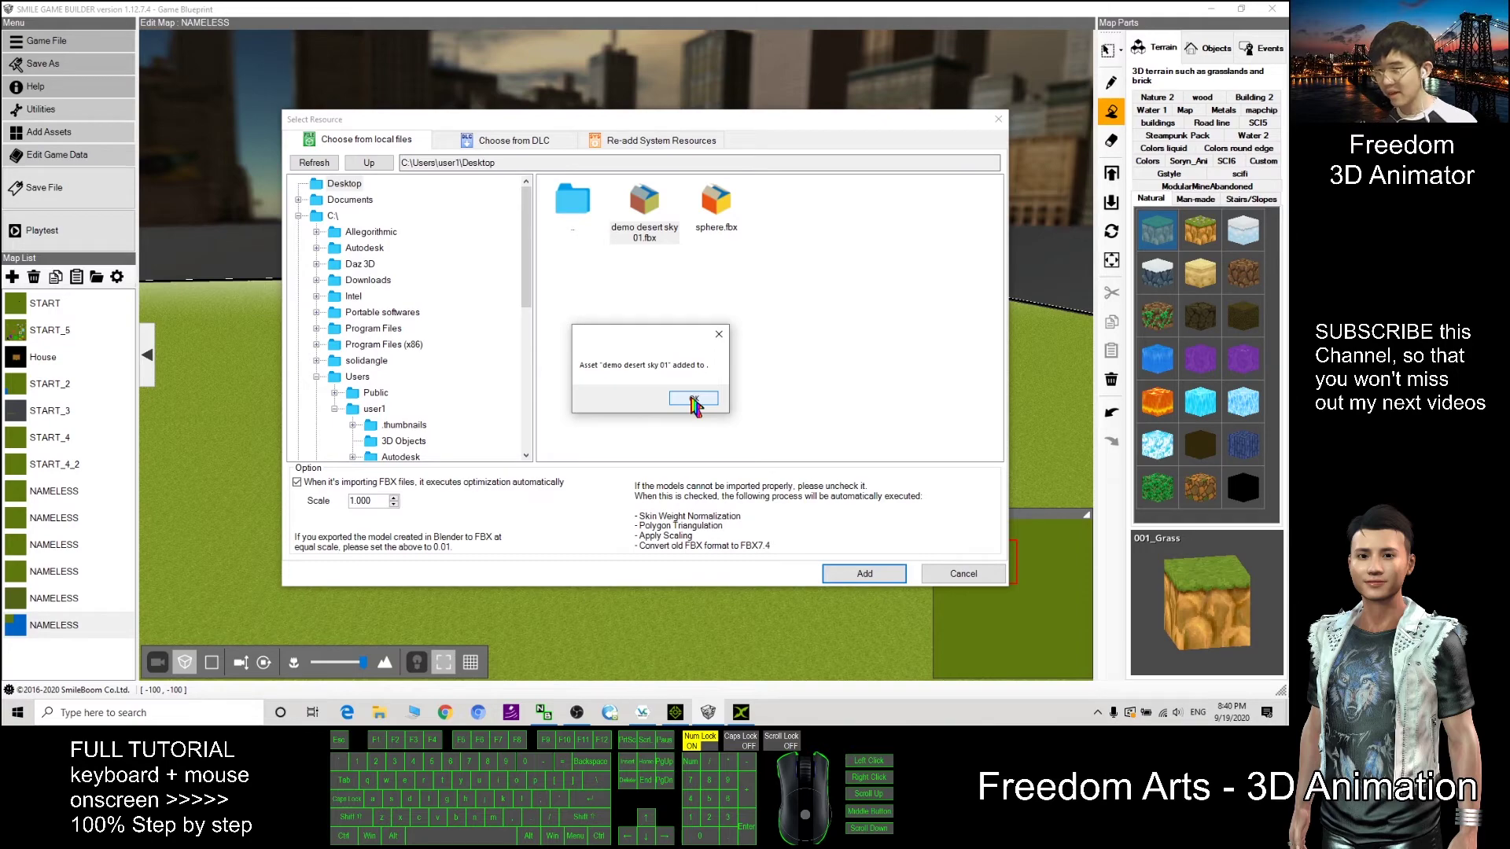
pyautogui.click(693, 399)
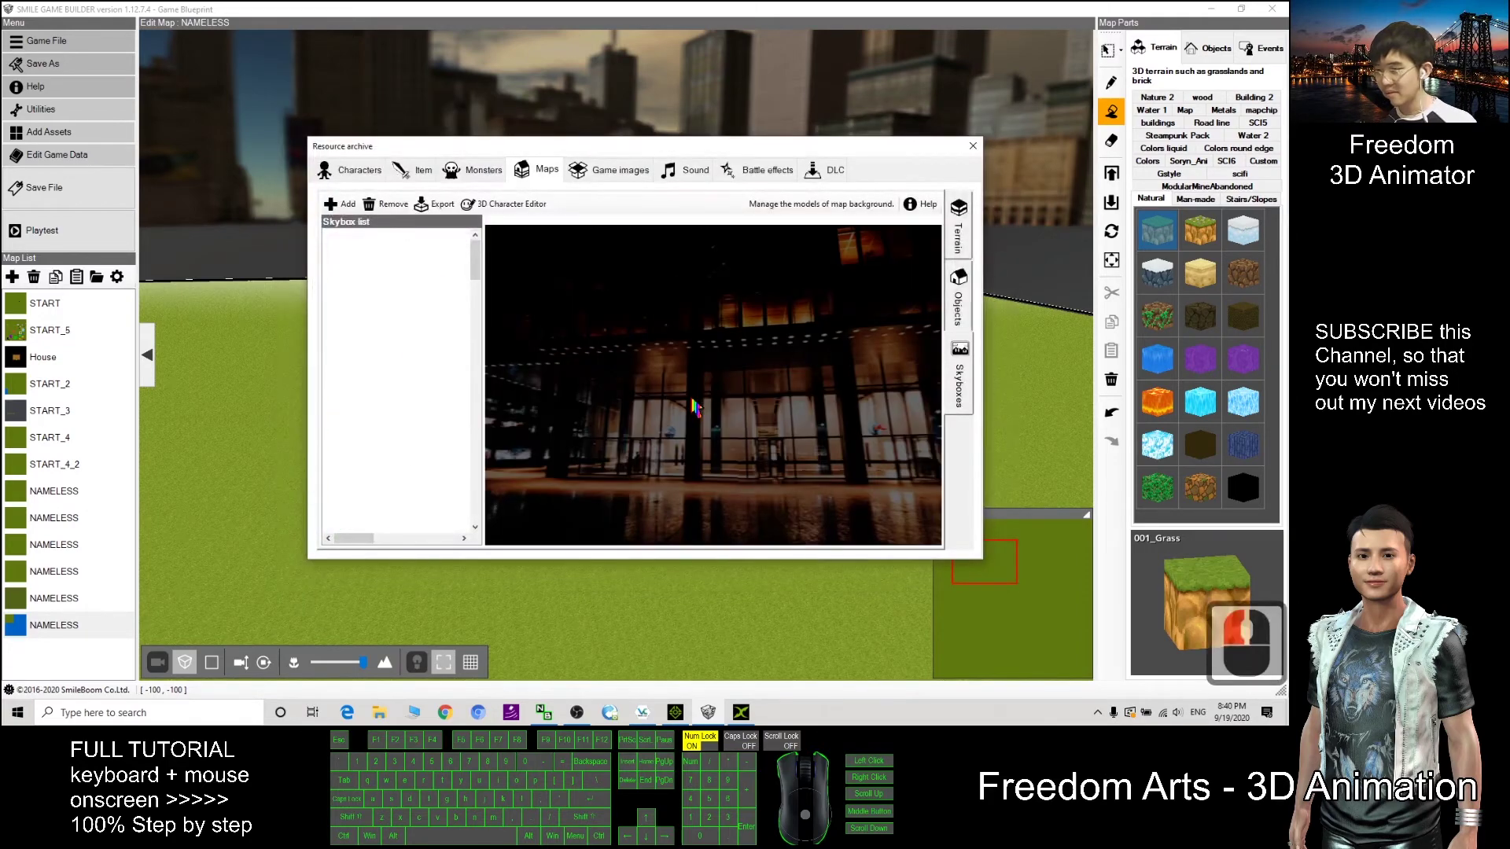
# Preview demo desert sky 01 in the Skybox list down to its desert ground, then close the archive
pyautogui.moveTo(474, 267); pyautogui.dragTo(507, 312)
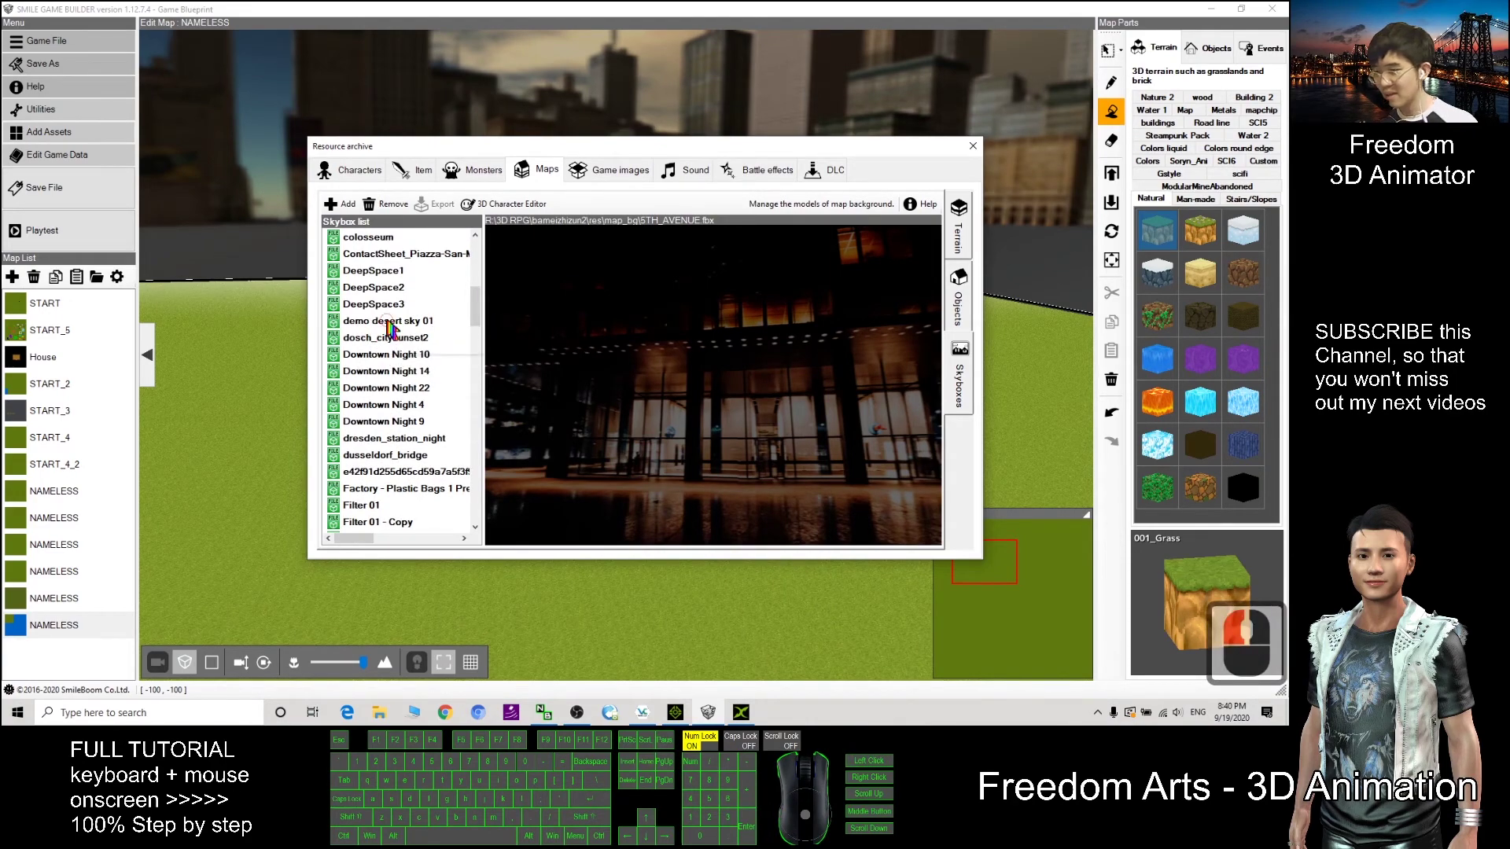
pyautogui.click(389, 321)
pyautogui.moveTo(718, 388); pyautogui.dragTo(943, 235)
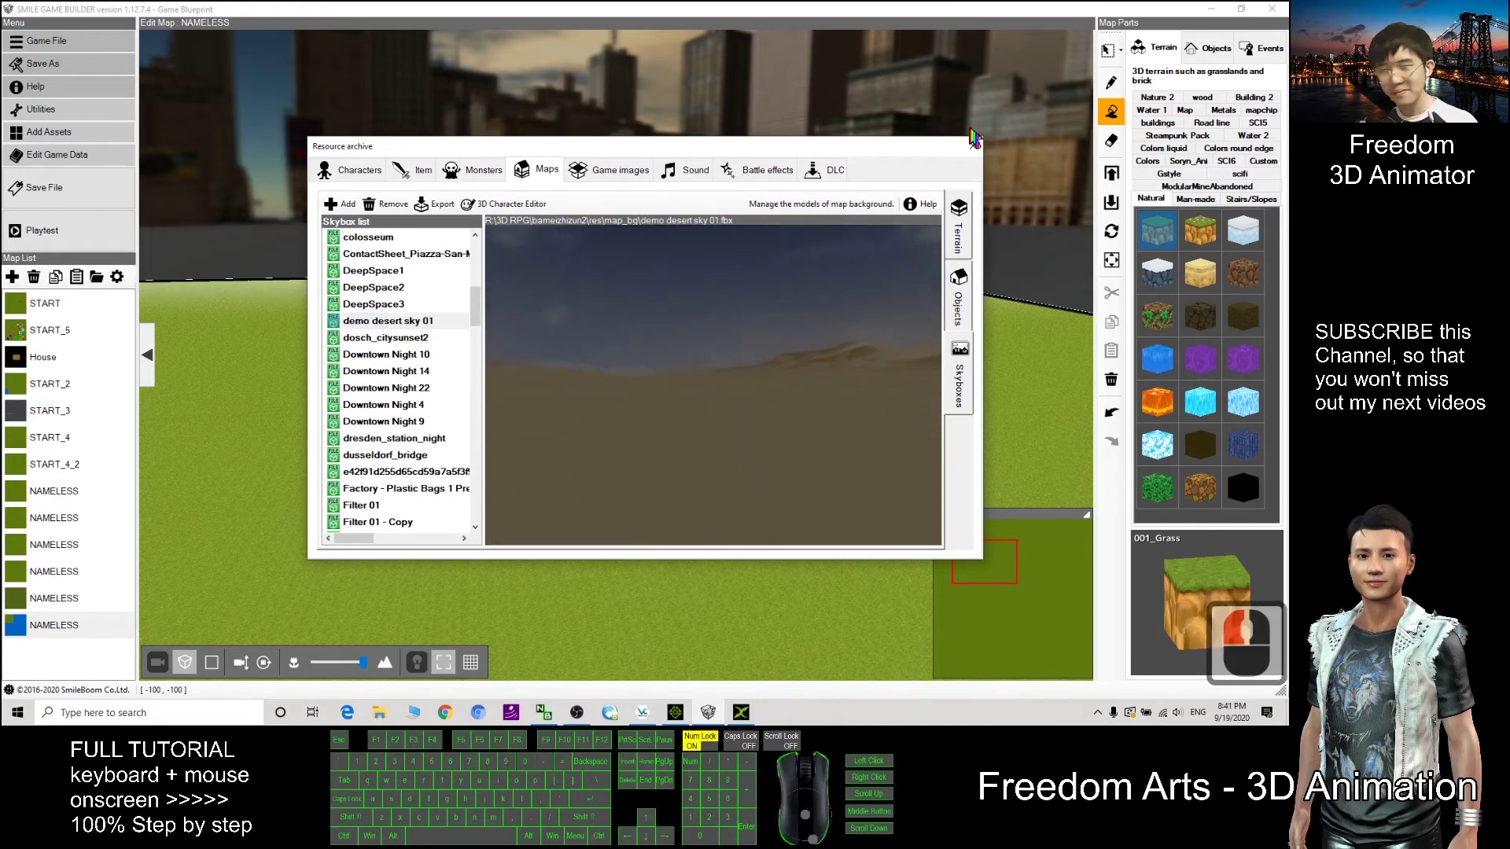
pyautogui.click(974, 147)
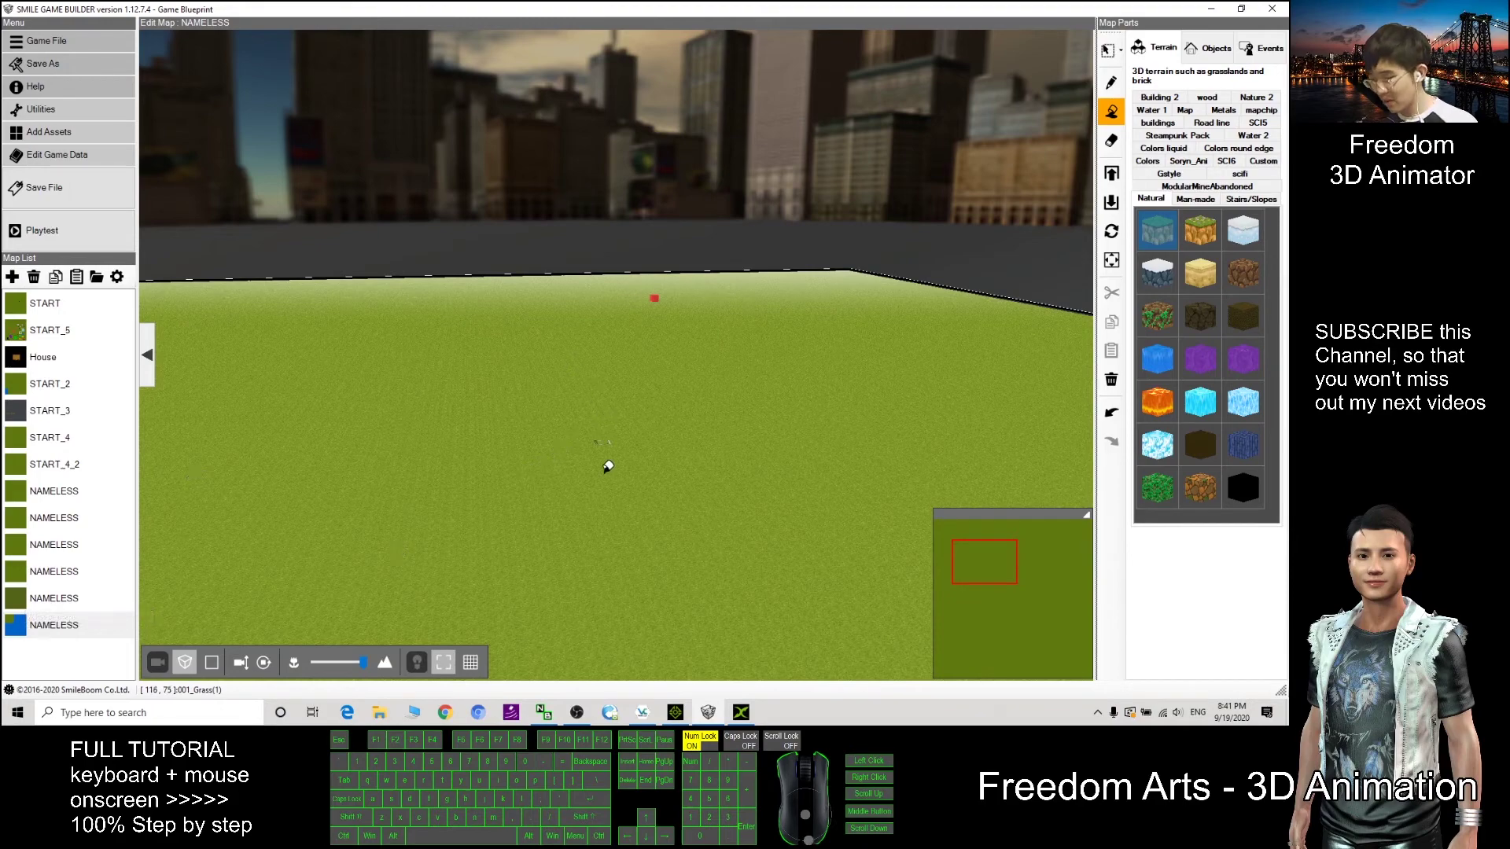
# Set the last NAMELESS map's skybox to 027 demo desert sky 01 in Map Settings
pyautogui.moveTo(607, 466); pyautogui.dragTo(751, 302, button='right')
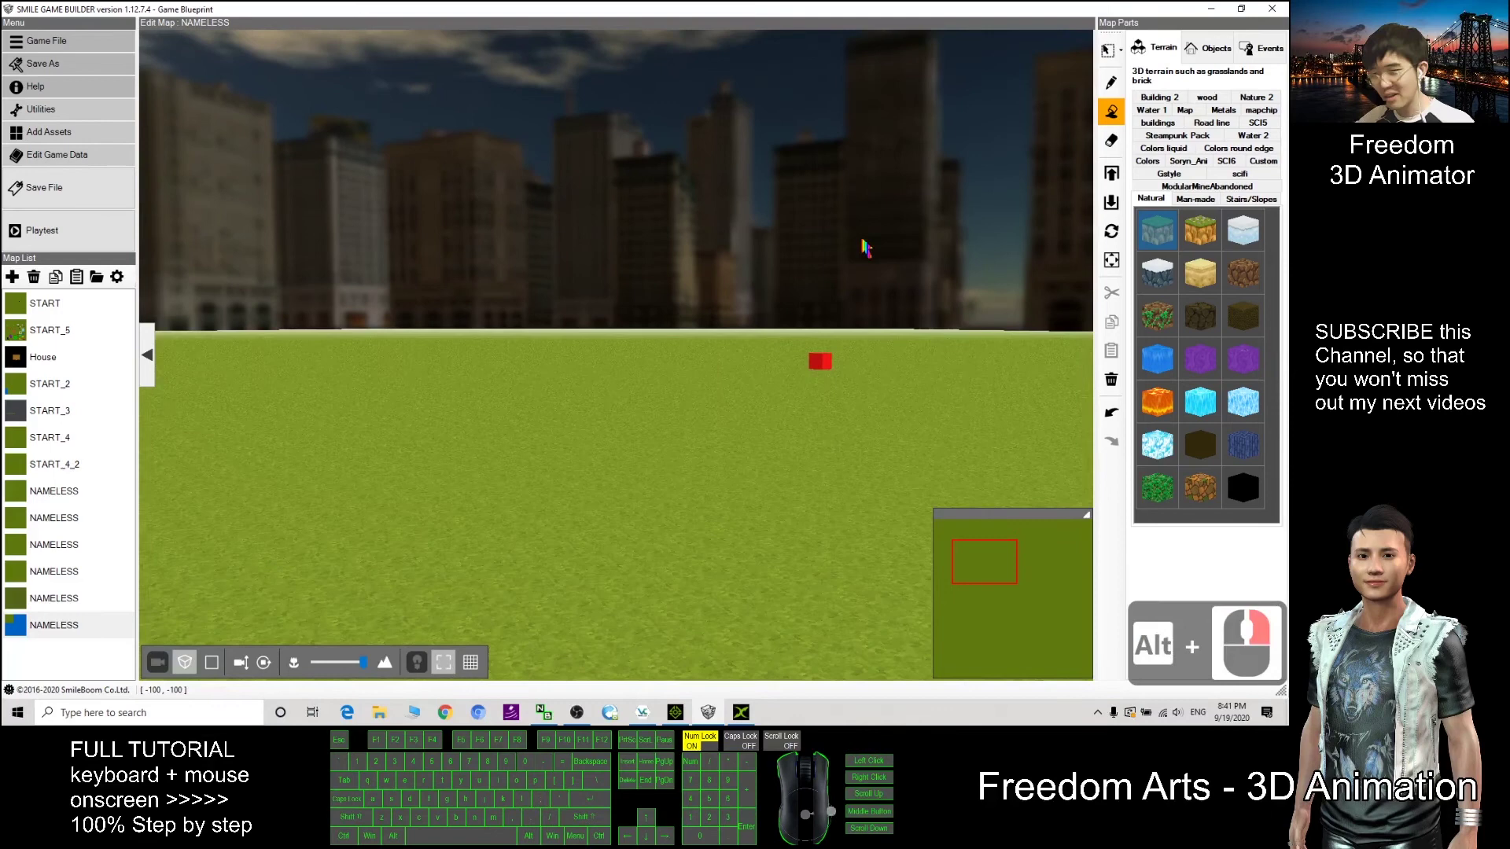
pyautogui.keyDown('alt'); pyautogui.rightClick(774, 262); pyautogui.keyUp('alt')
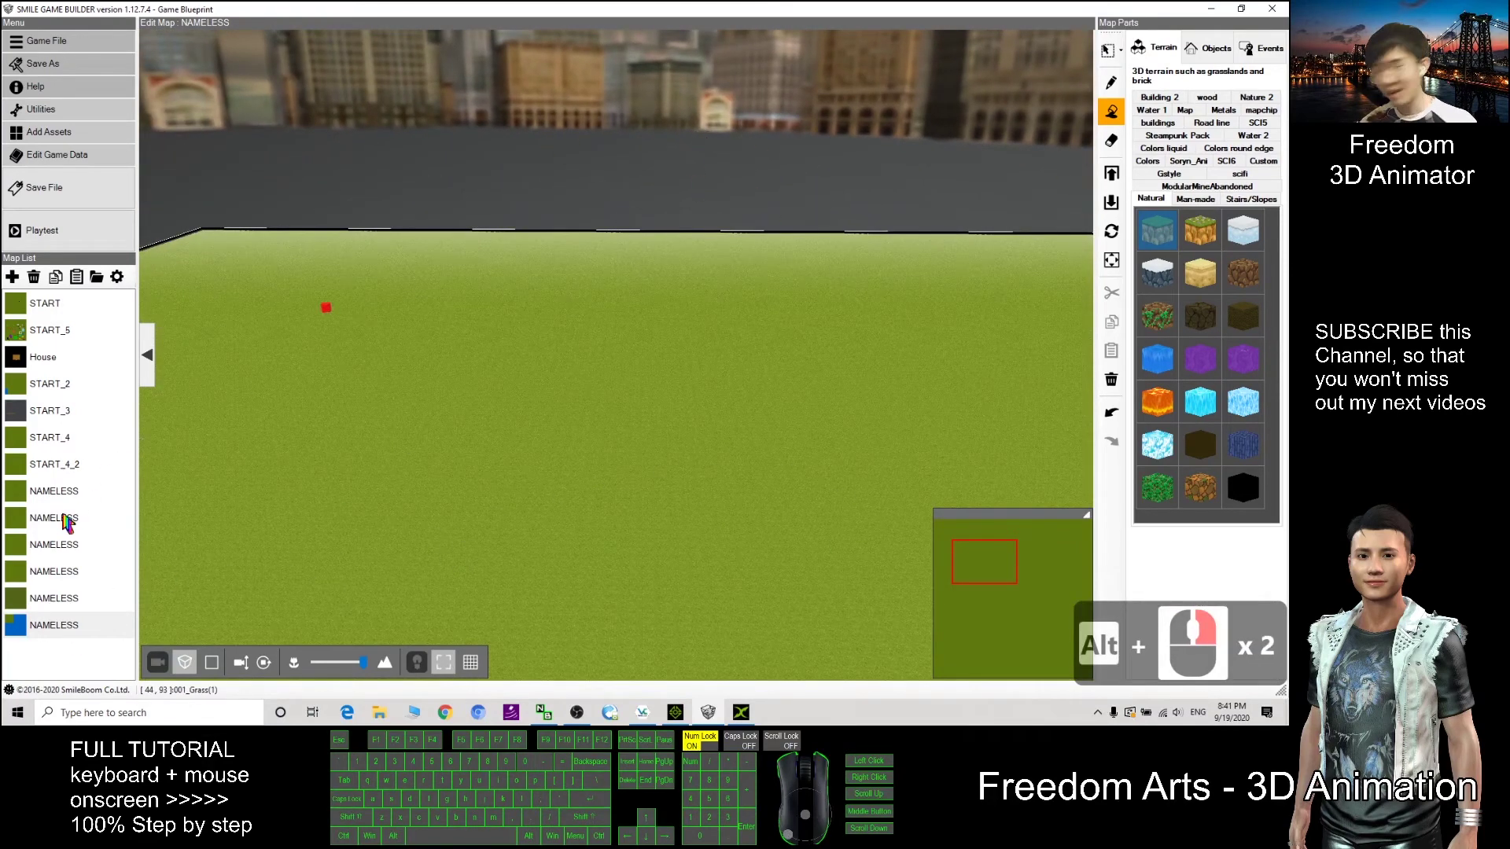
pyautogui.rightClick(54, 625)
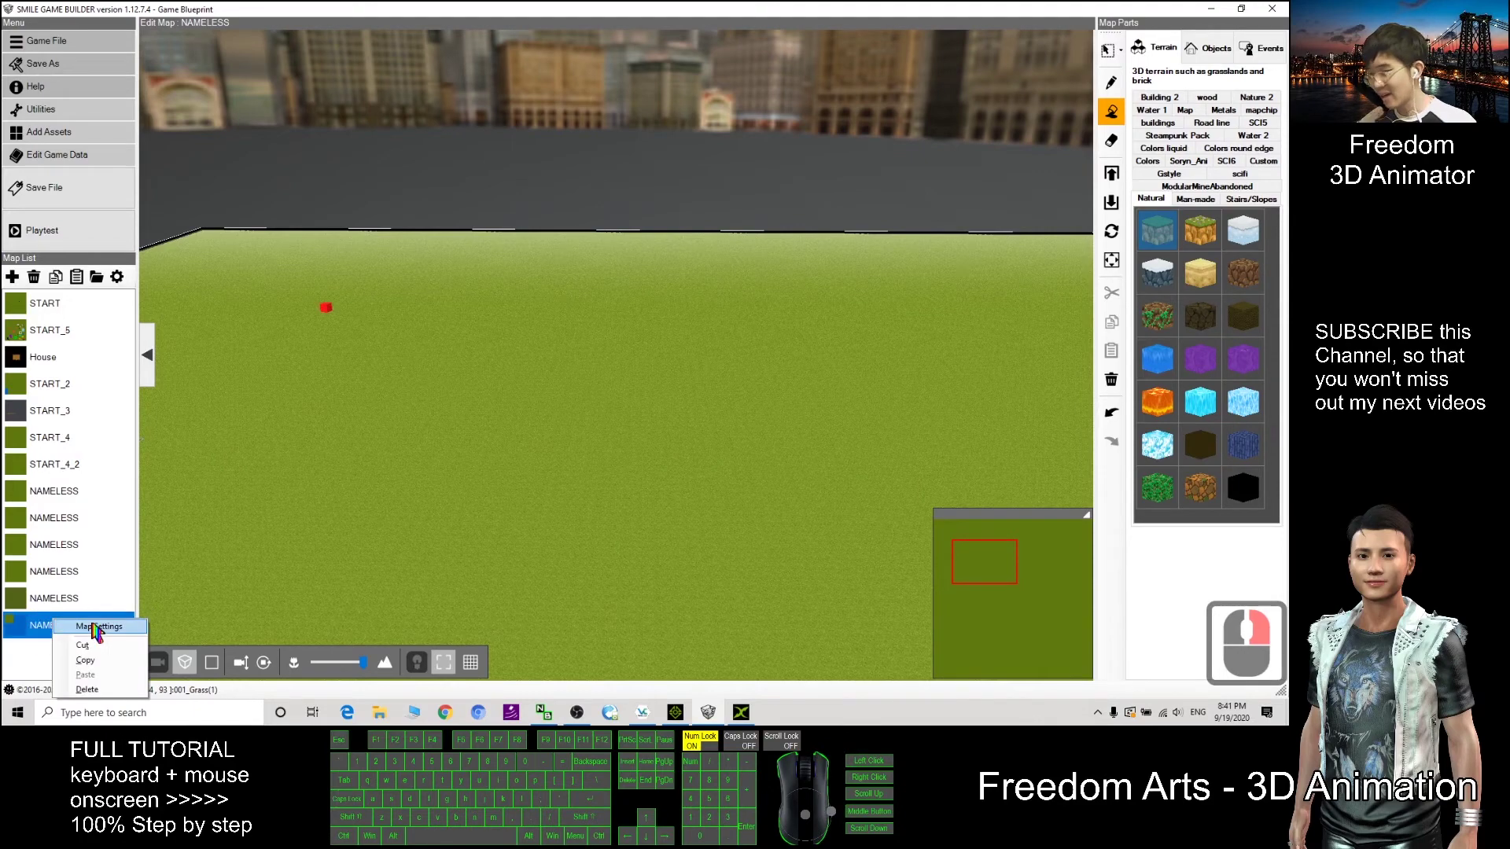
pyautogui.click(251, 590)
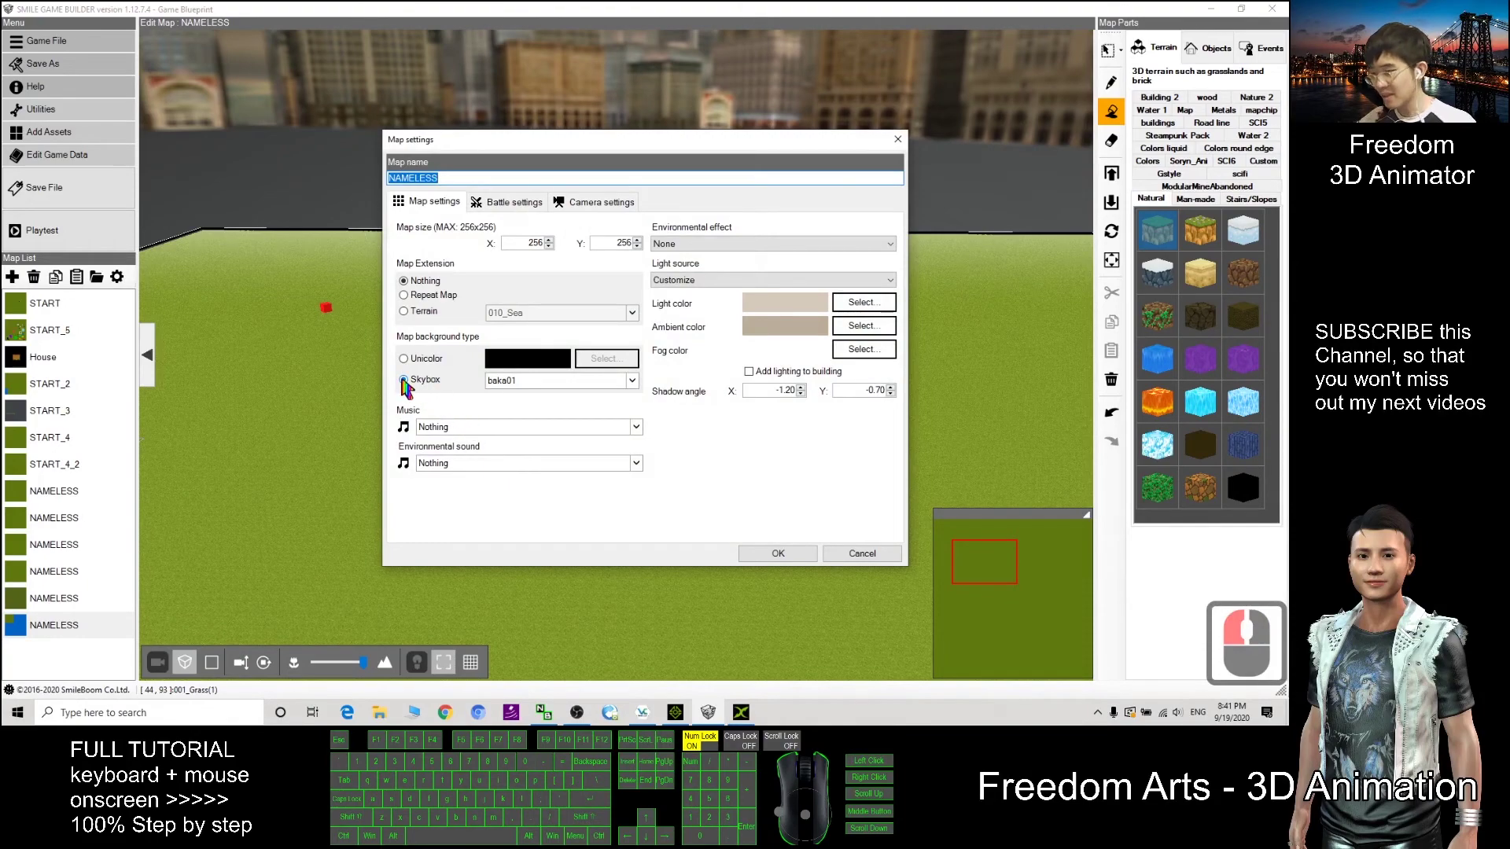
pyautogui.click(621, 380)
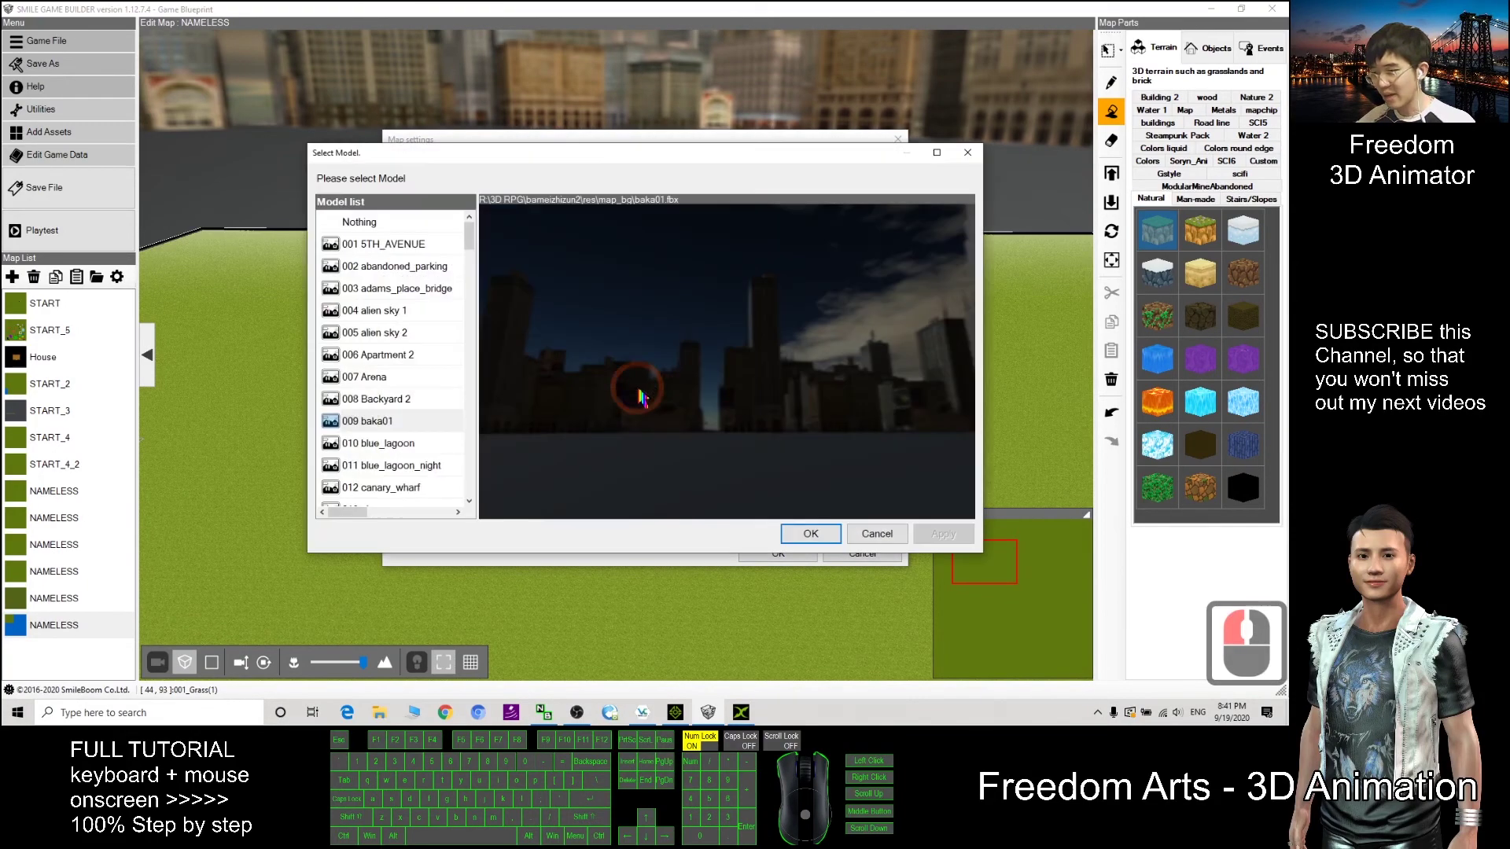
pyautogui.moveTo(472, 250); pyautogui.dragTo(475, 294)
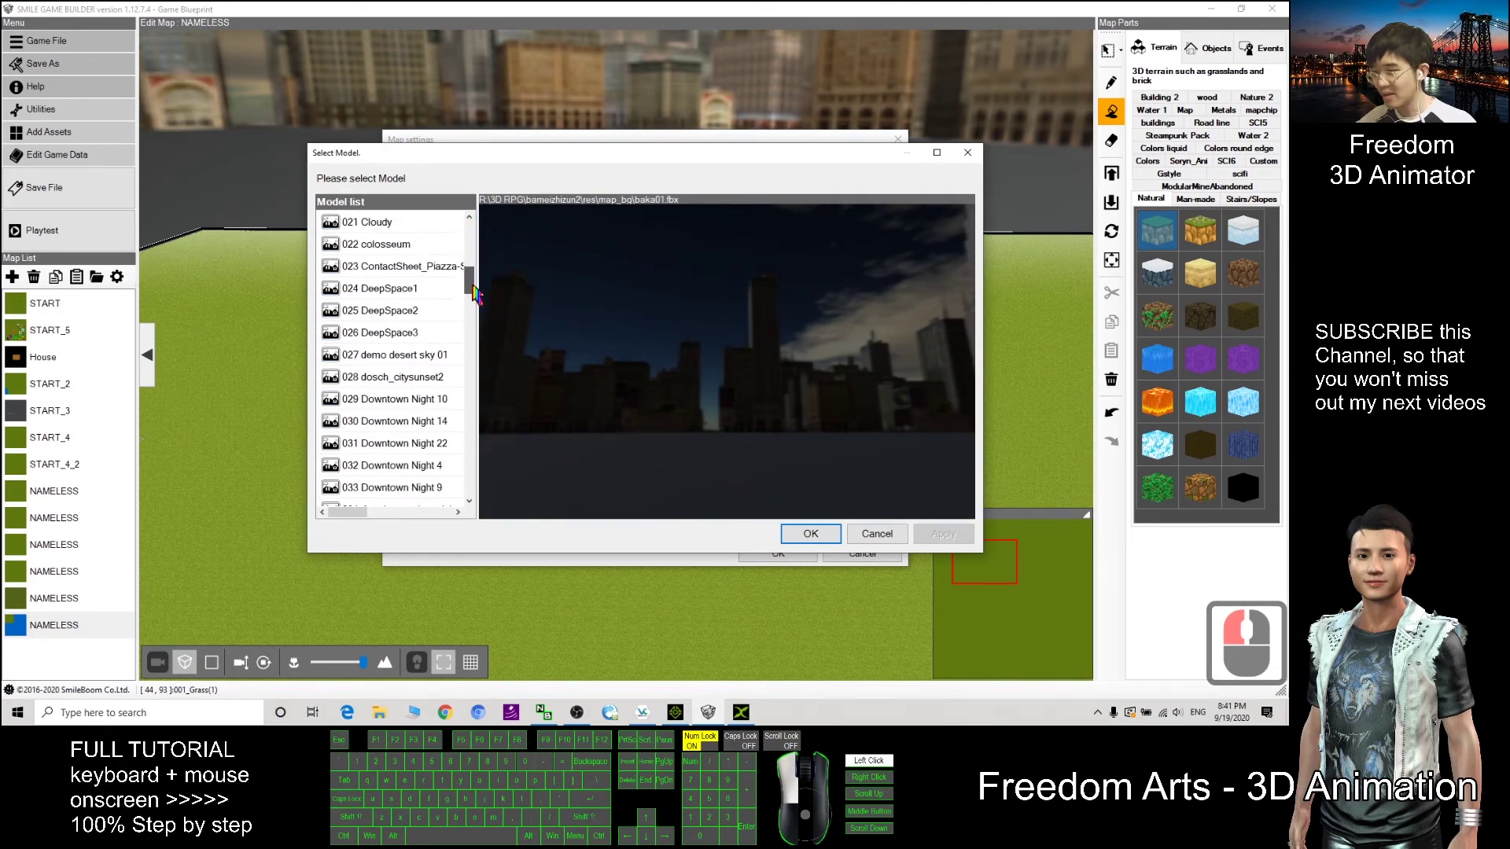
pyautogui.doubleClick(393, 355)
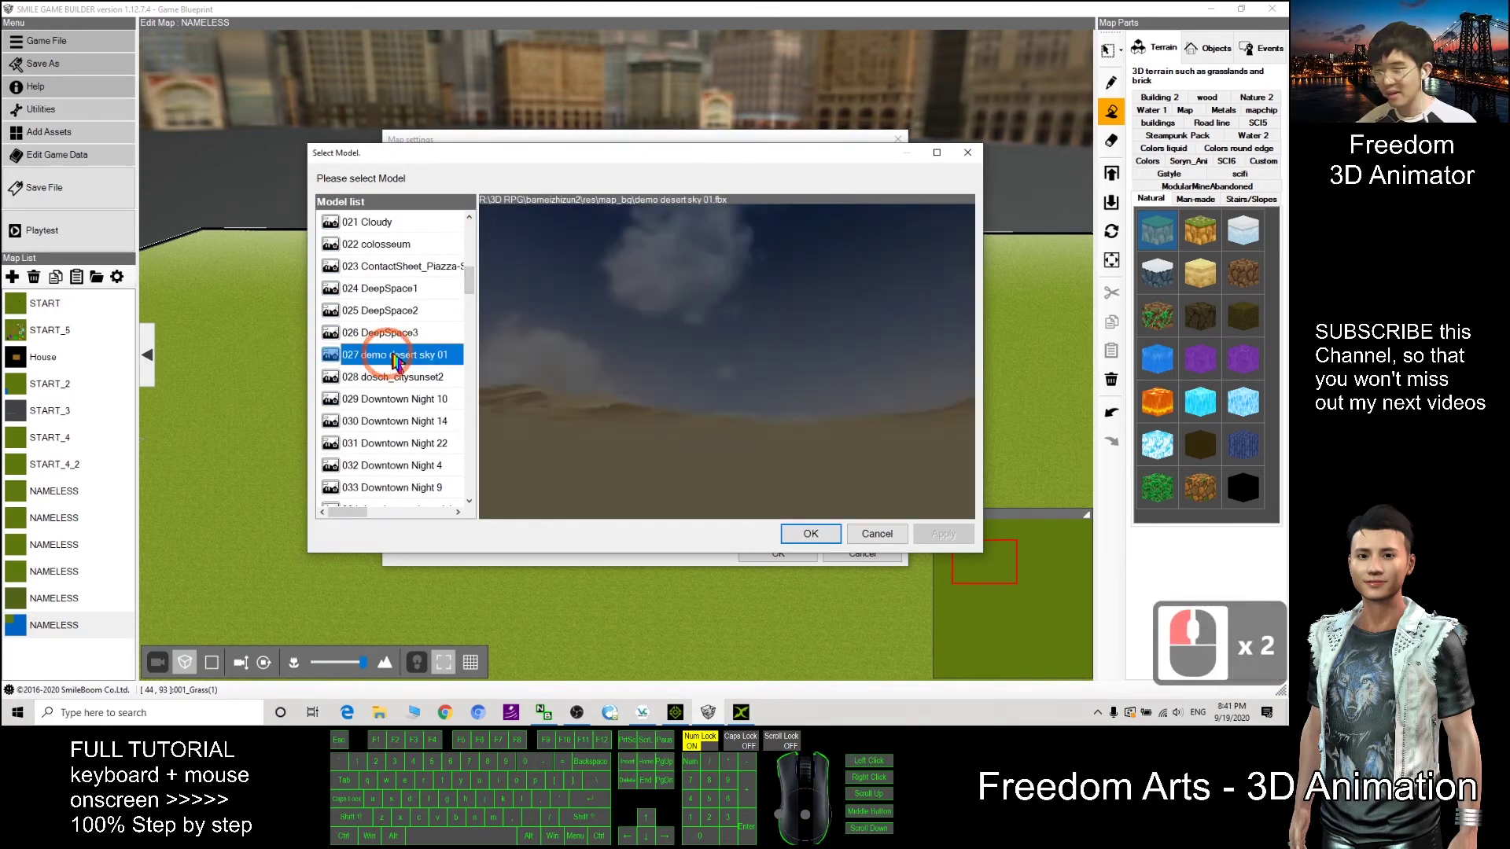
pyautogui.click(805, 534)
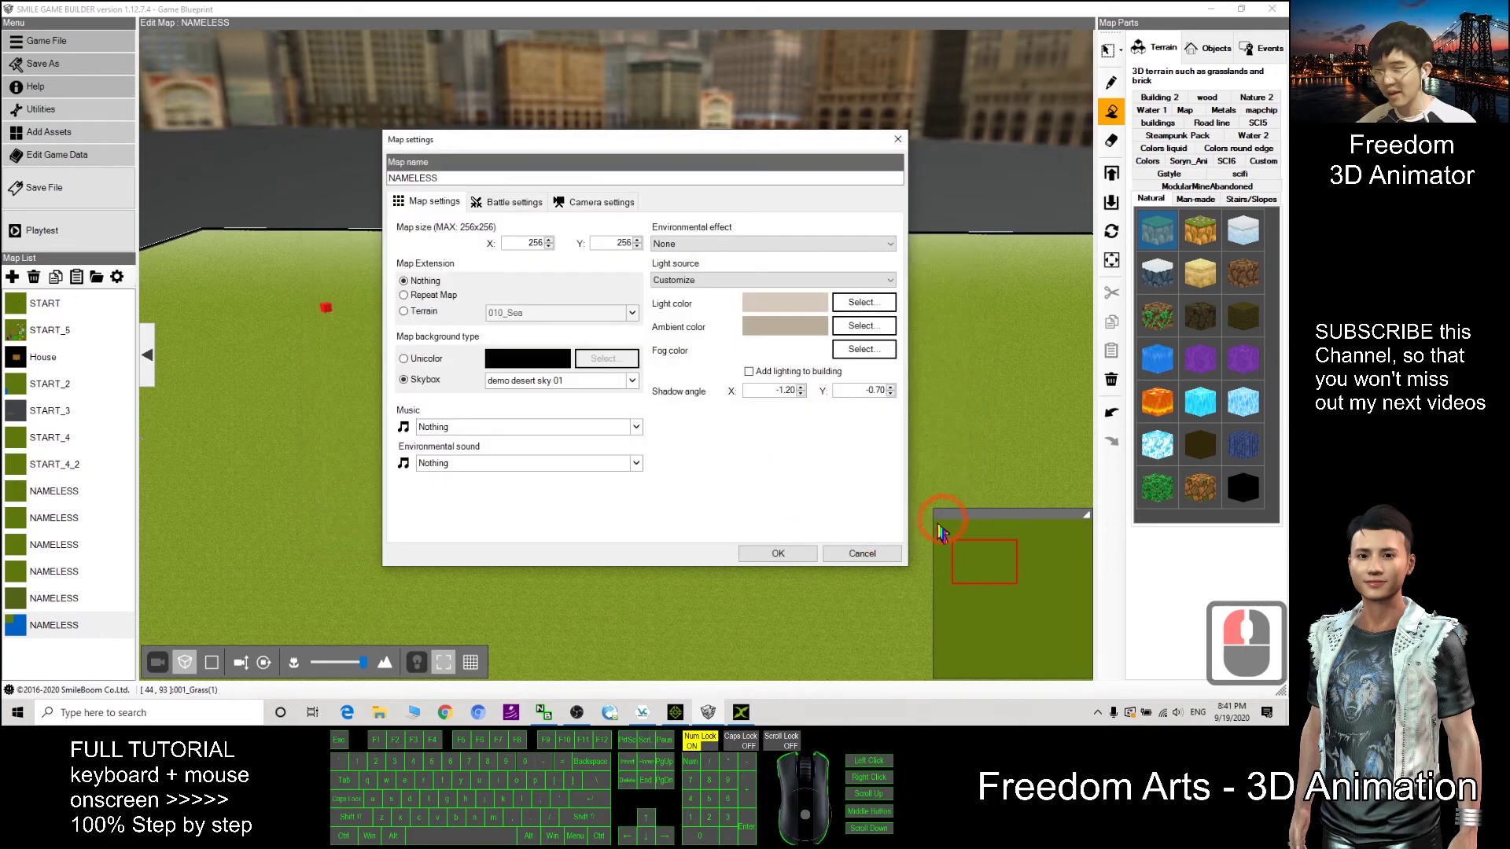
pyautogui.click(780, 555)
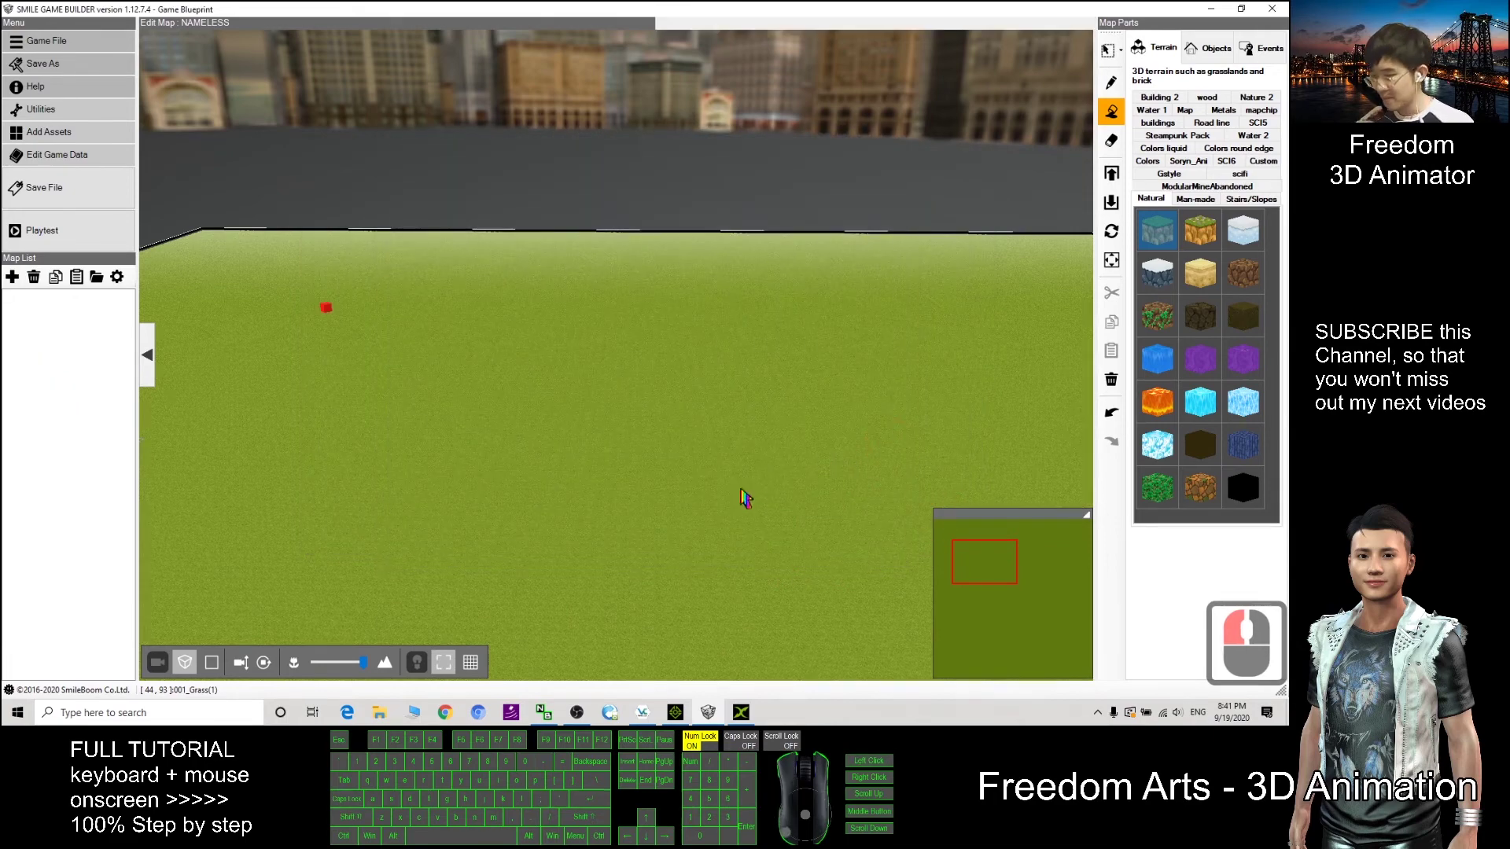
# Tilt the map view to show the desert sky and launch a playtest
pyautogui.moveTo(718, 507)
pyautogui.keyDown('alt'); pyautogui.mouseDown(button='right')
pyautogui.moveTo(865, 485)
pyautogui.moveTo(890, 502)
pyautogui.moveTo(1137, 525)
pyautogui.moveTo(701, 431)
pyautogui.mouseUp(button='right'); pyautogui.keyUp('alt')
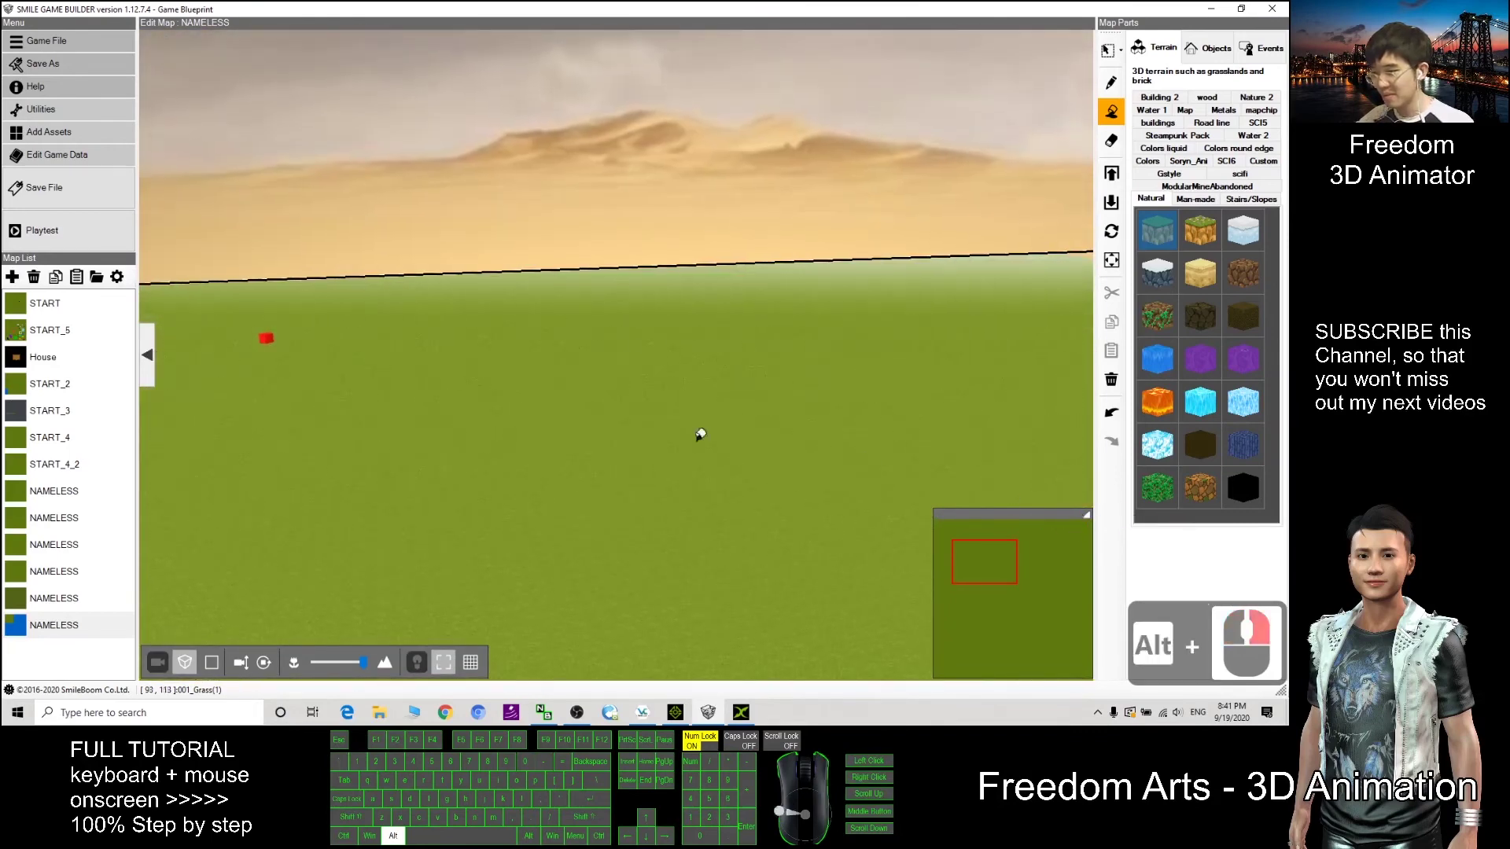
pyautogui.click(57, 245)
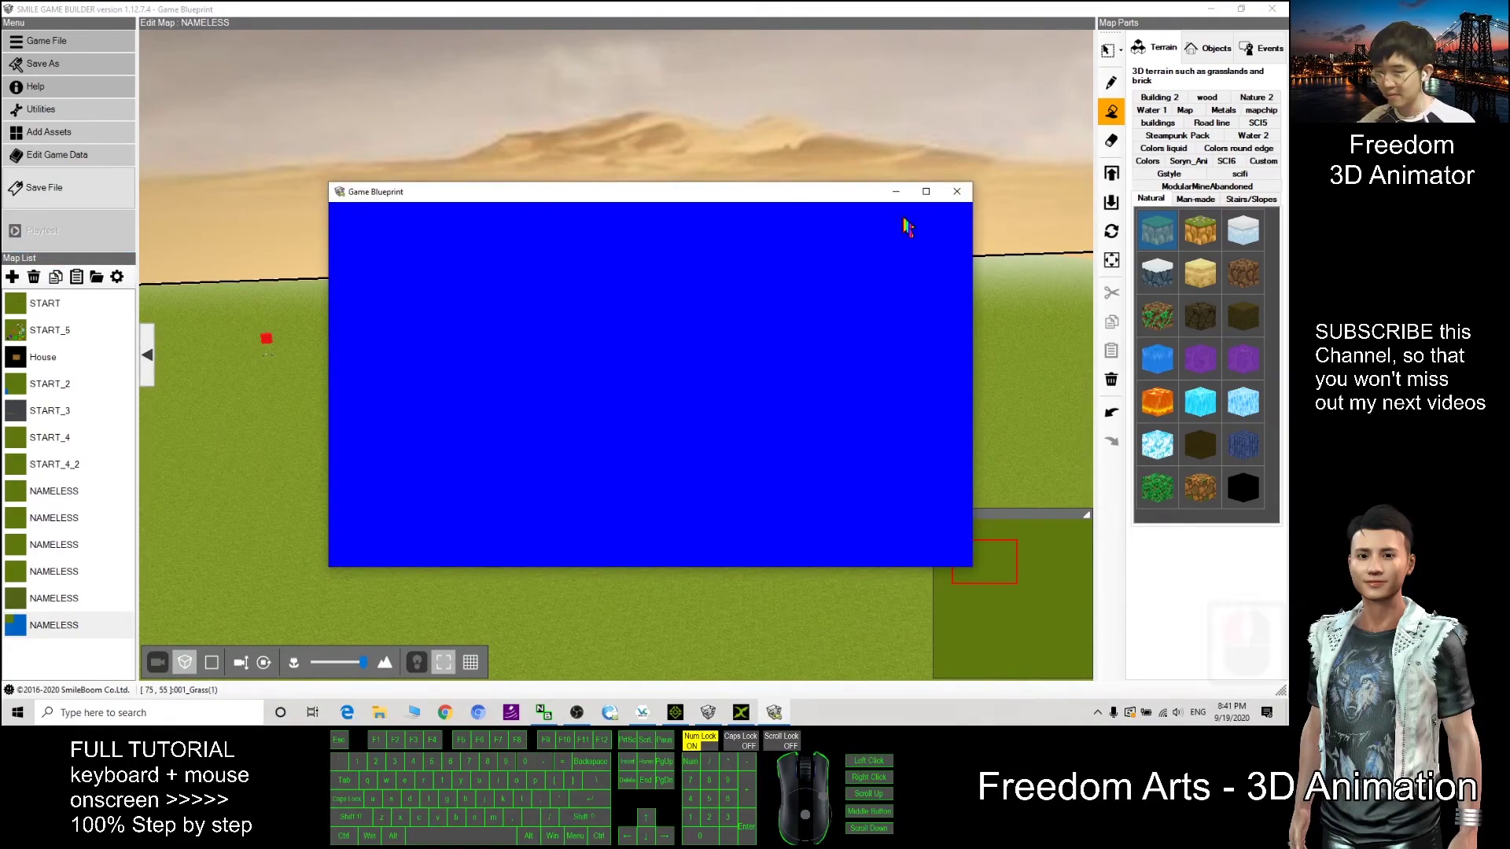
# Start a new game full screen, walk in first-person view under the desert sky, then exit
pyautogui.click(925, 191)
pyautogui.press('Return')
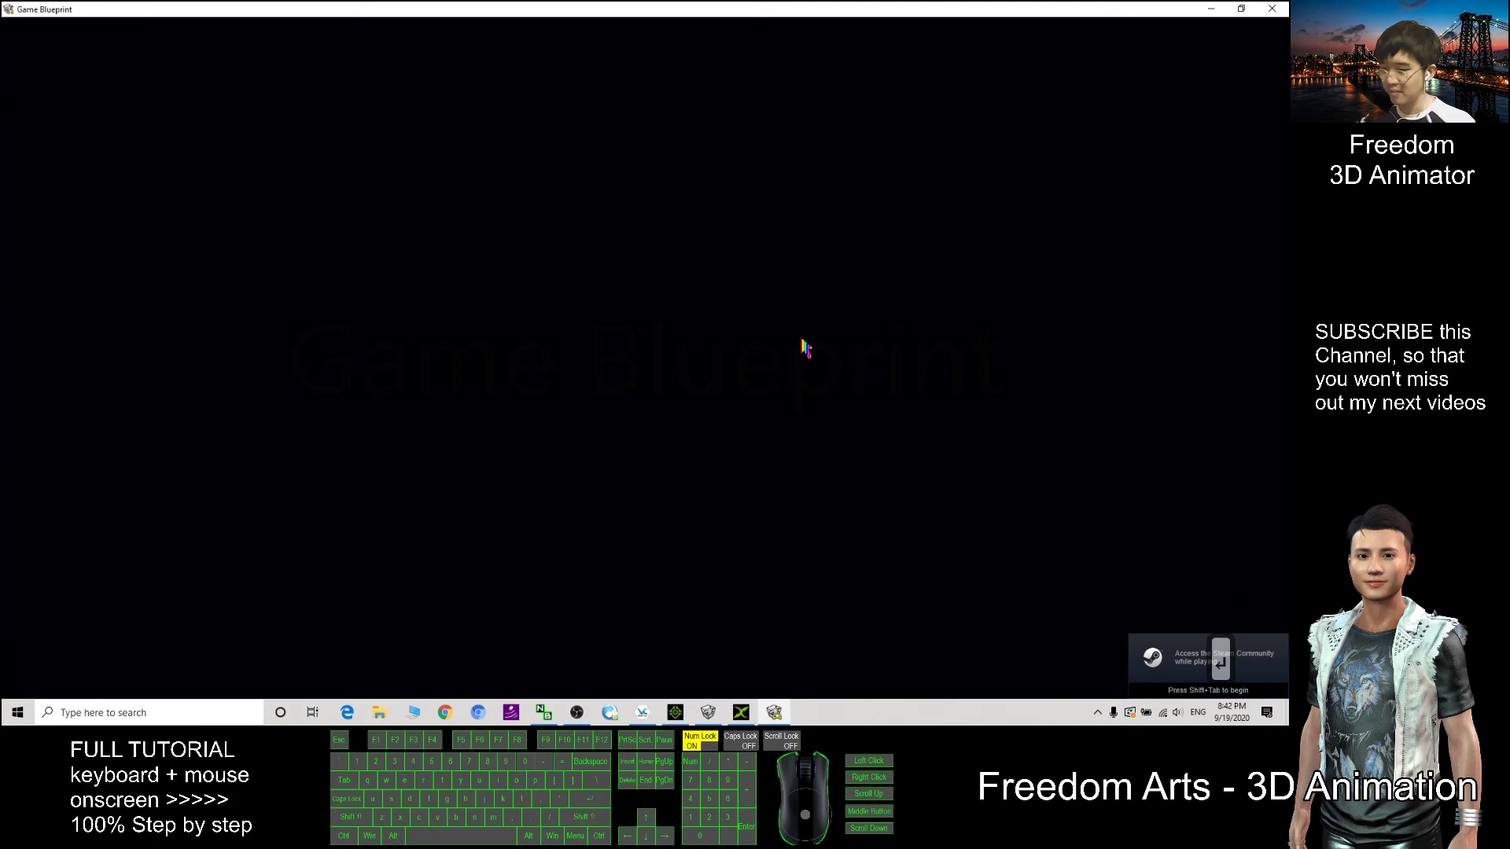
pyautogui.press('w')
pyautogui.press('b')
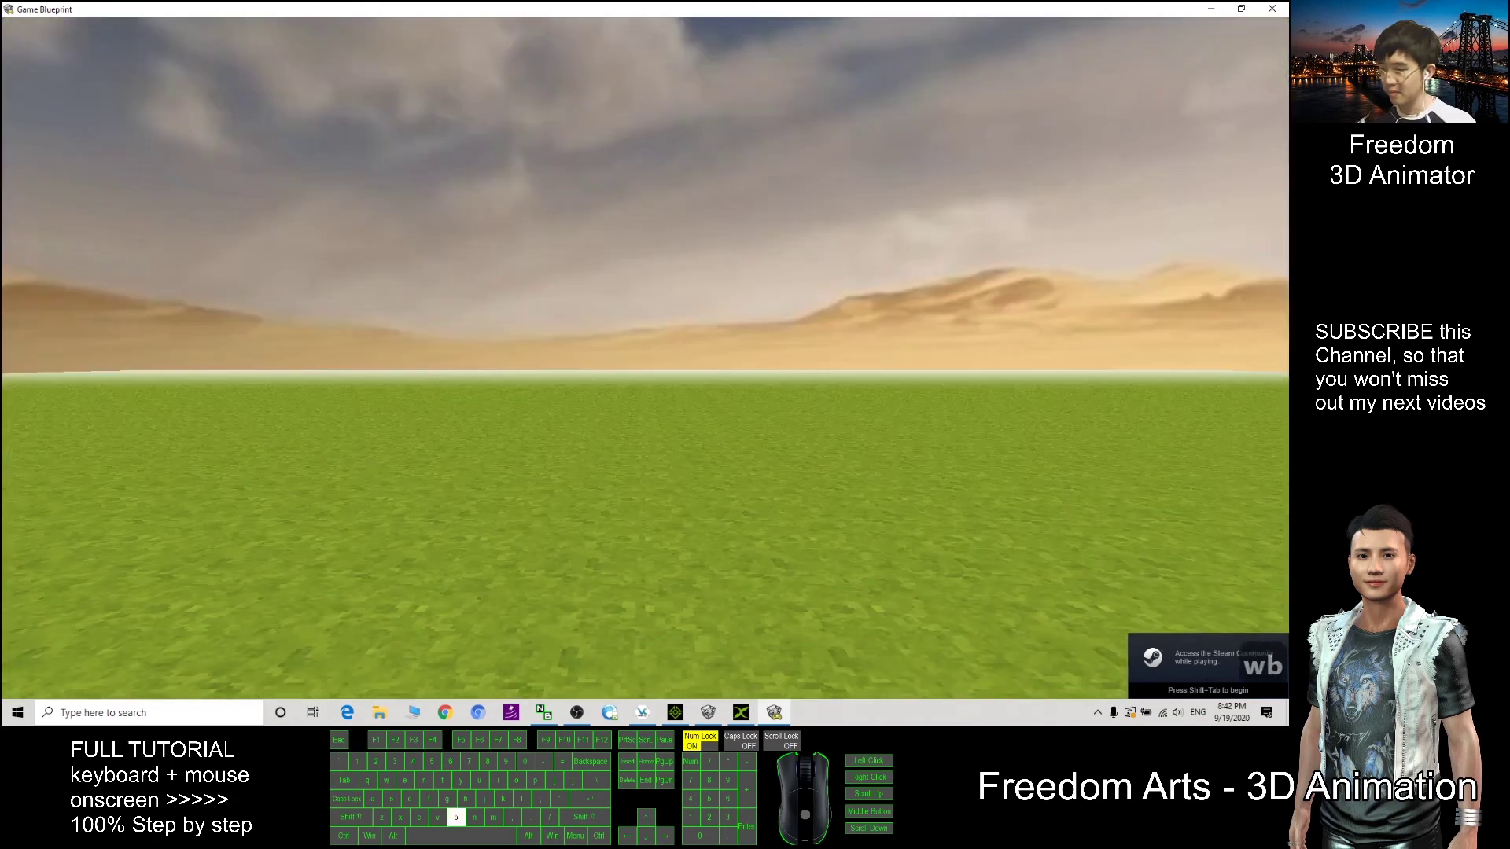
pyautogui.press('w')
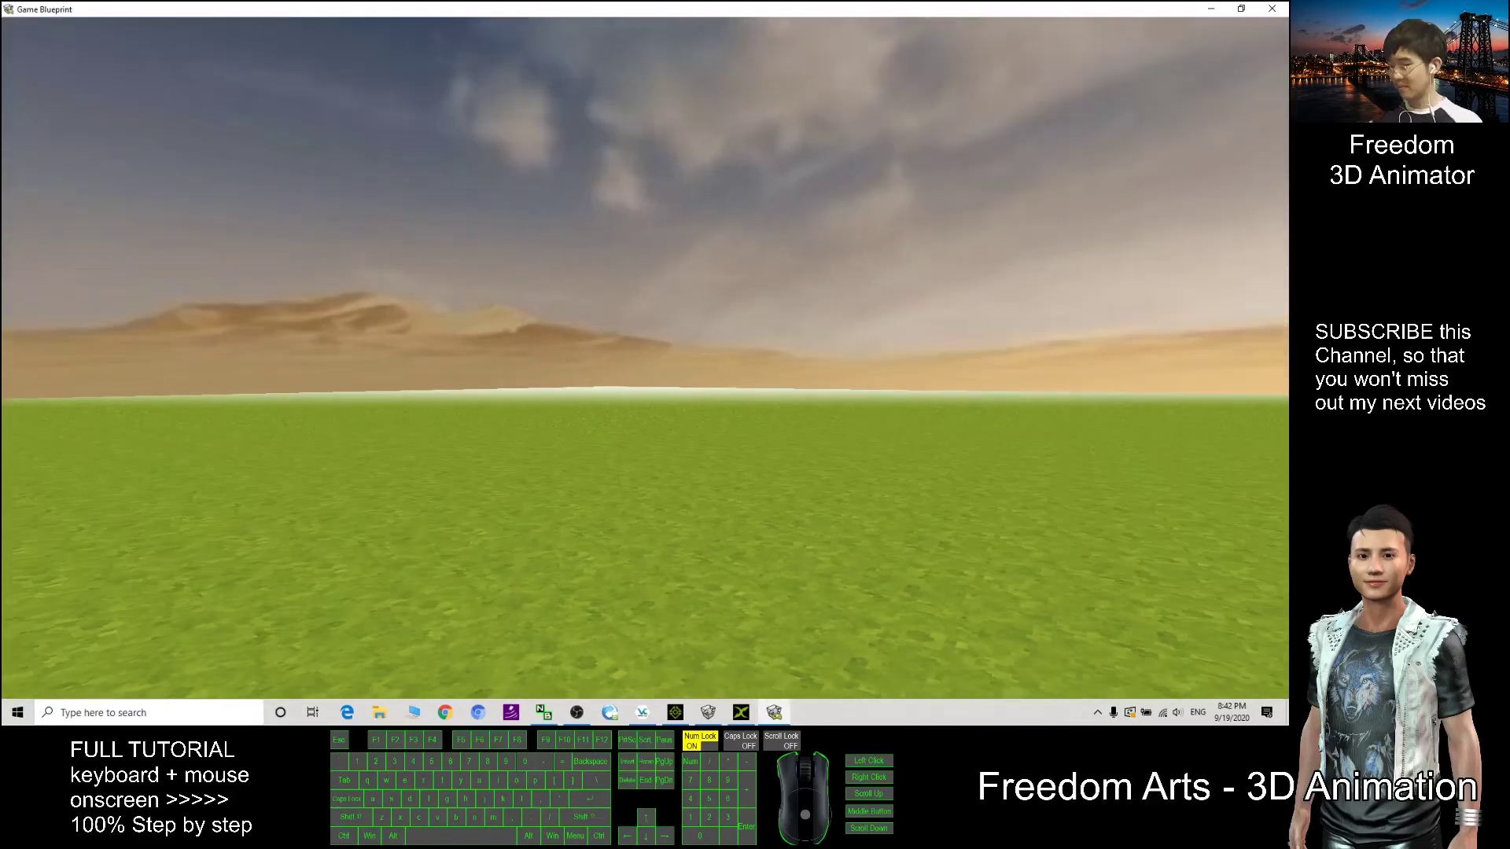
pyautogui.press('b')
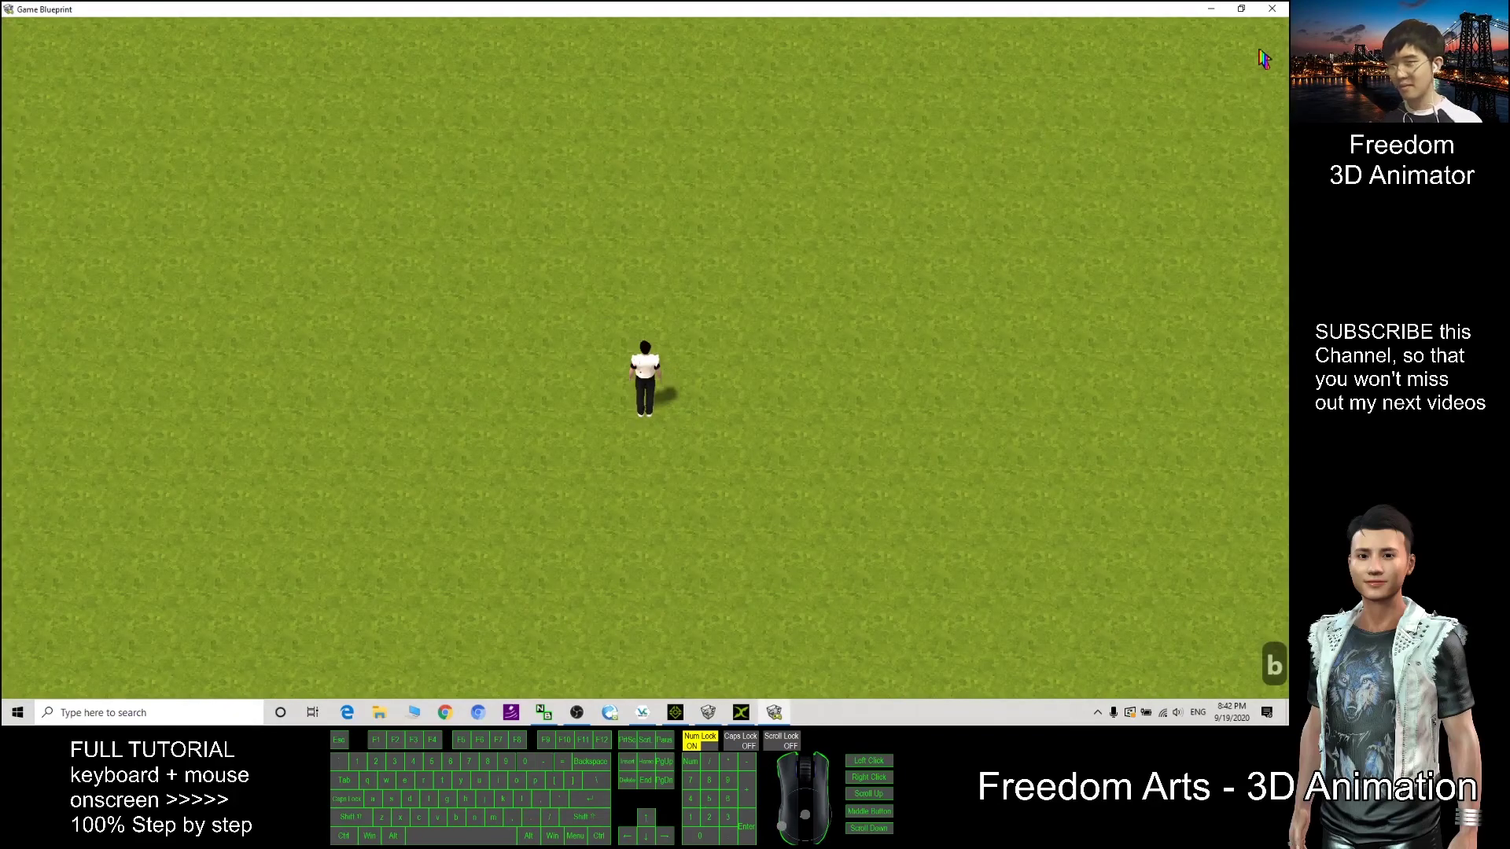
pyautogui.click(1271, 8)
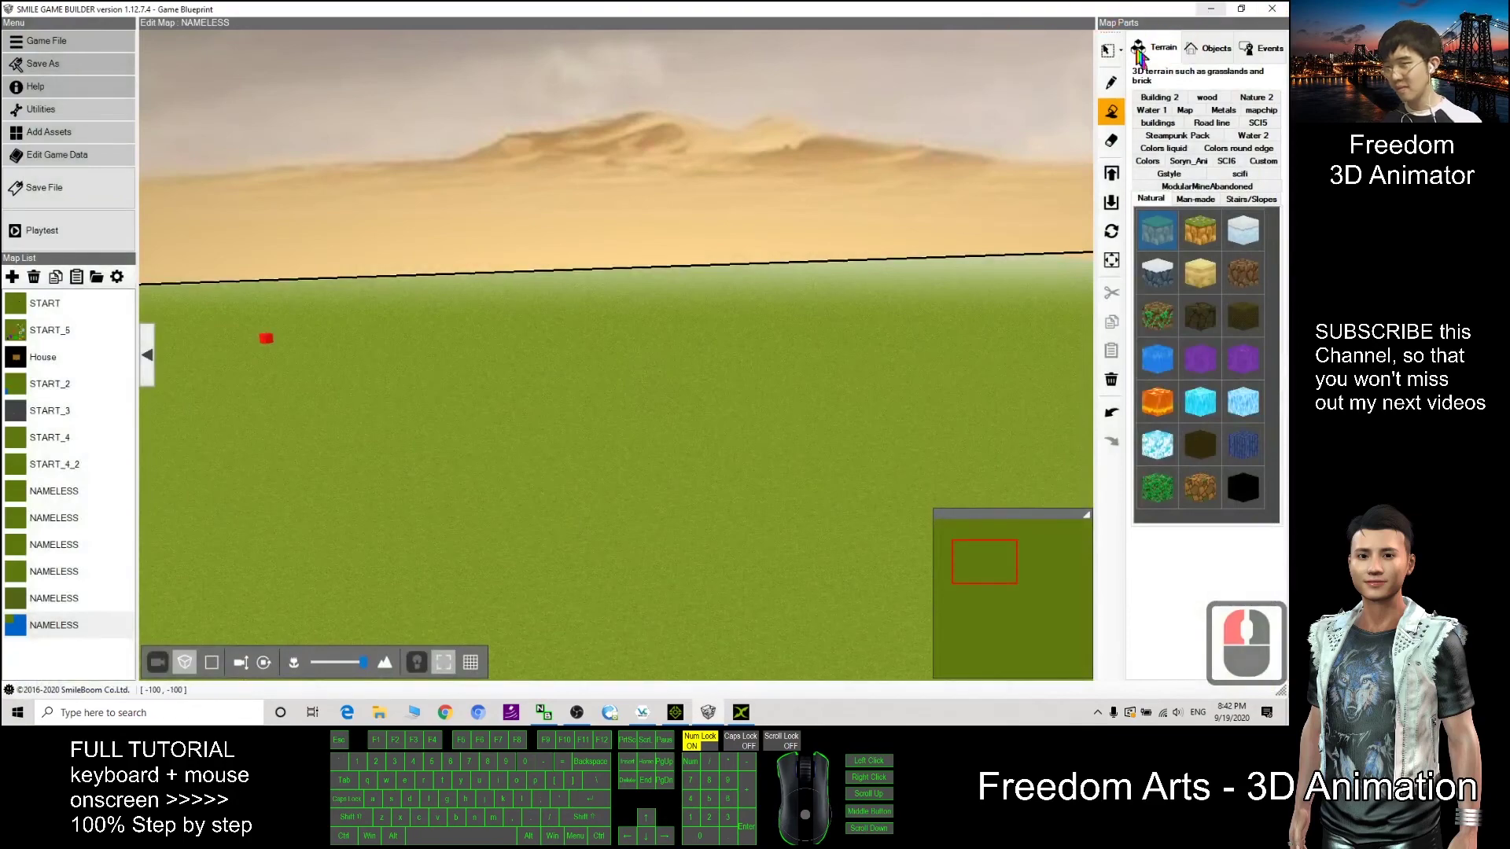
pyautogui.click(676, 713)
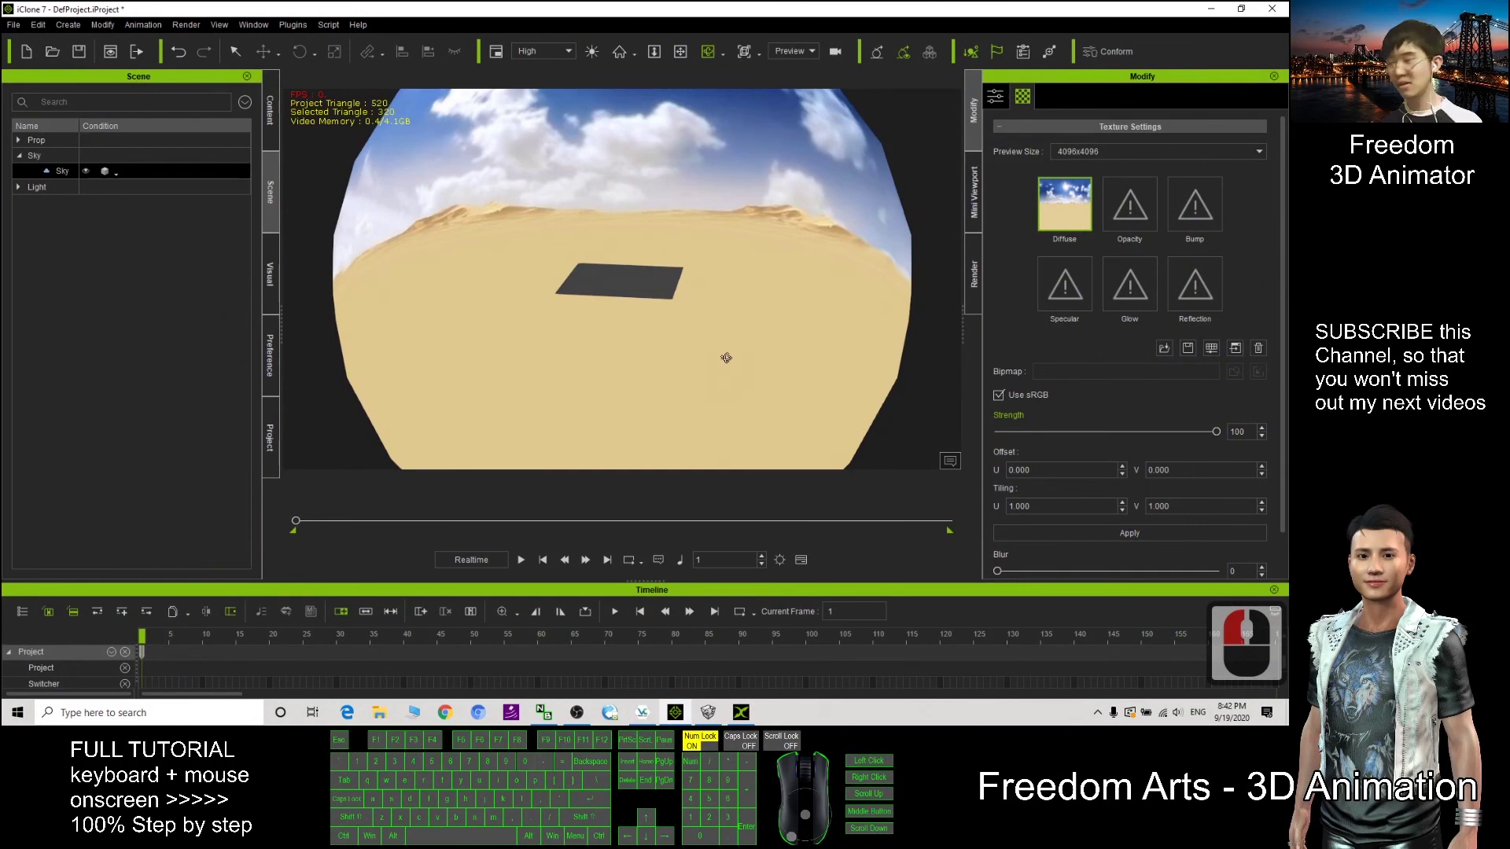
pyautogui.click(708, 713)
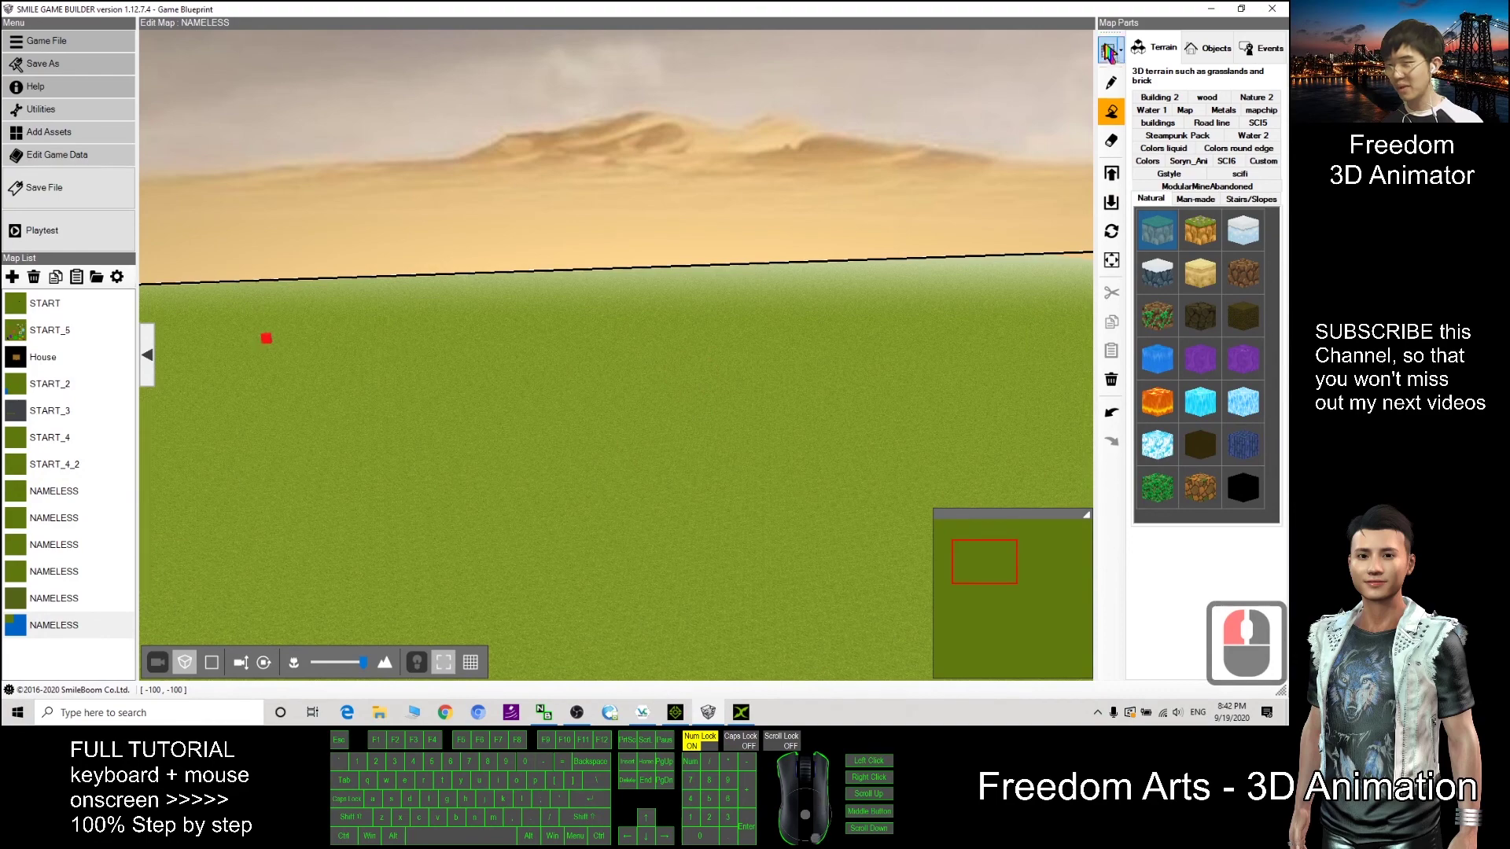
pyautogui.click(1107, 49)
pyautogui.moveTo(707, 472)
pyautogui.keyDown('alt'); pyautogui.mouseDown(button='right')
pyautogui.moveTo(714, 435)
pyautogui.moveTo(773, 465)
pyautogui.moveTo(280, 498)
pyautogui.moveTo(6, 555)
pyautogui.mouseUp(button='right'); pyautogui.keyUp('alt')
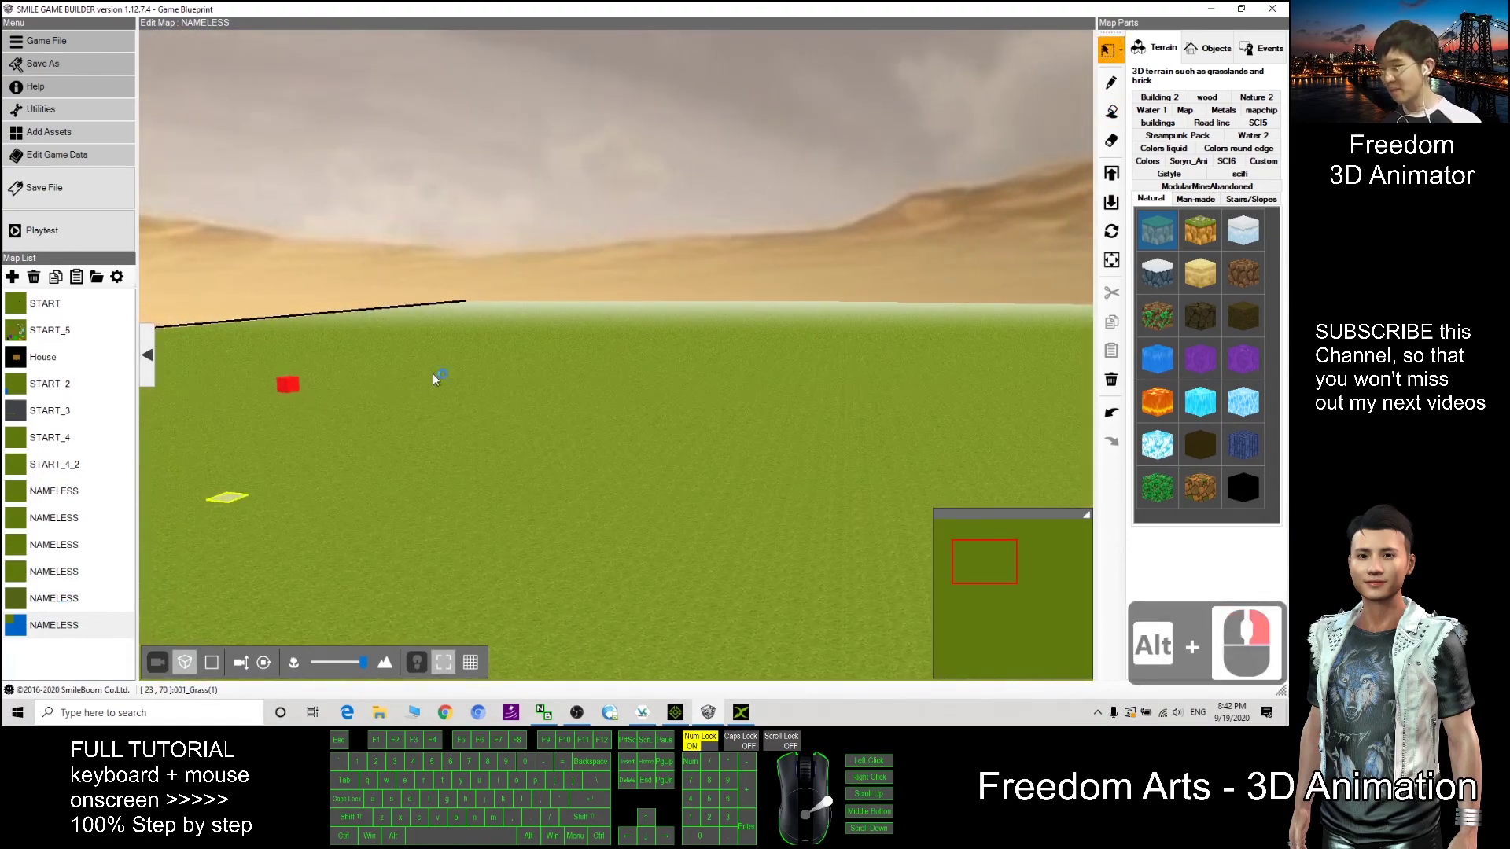
pyautogui.moveTo(432, 374)
pyautogui.keyDown('alt'); pyautogui.mouseDown(button='right')
pyautogui.moveTo(546, 364)
pyautogui.moveTo(573, 390)
pyautogui.moveTo(563, 422)
pyautogui.moveTo(674, 398)
pyautogui.moveTo(434, 398)
pyautogui.moveTo(730, 78)
pyautogui.mouseUp(button='right'); pyautogui.keyUp('alt')
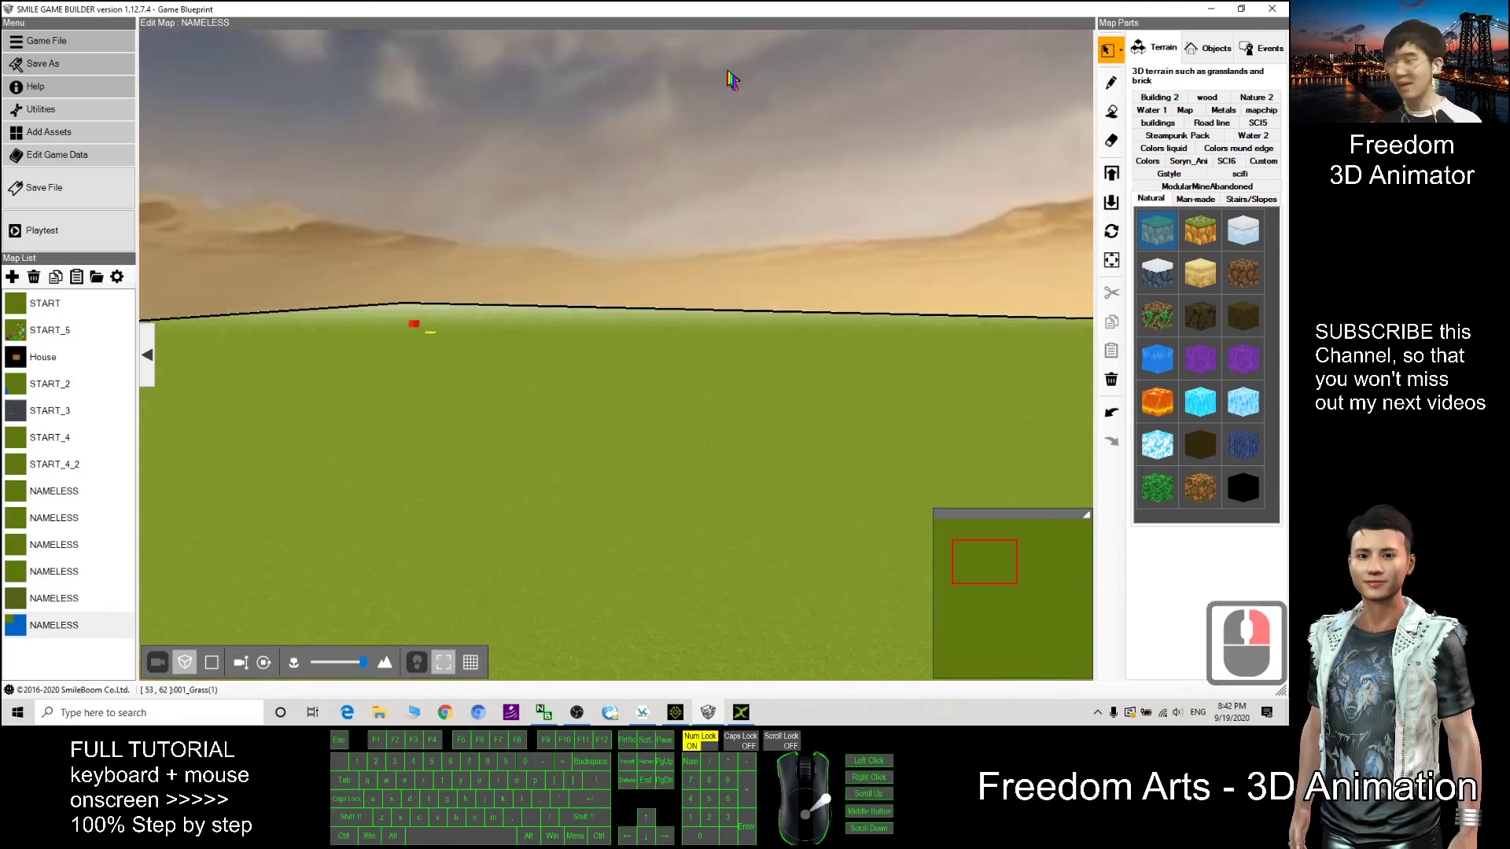